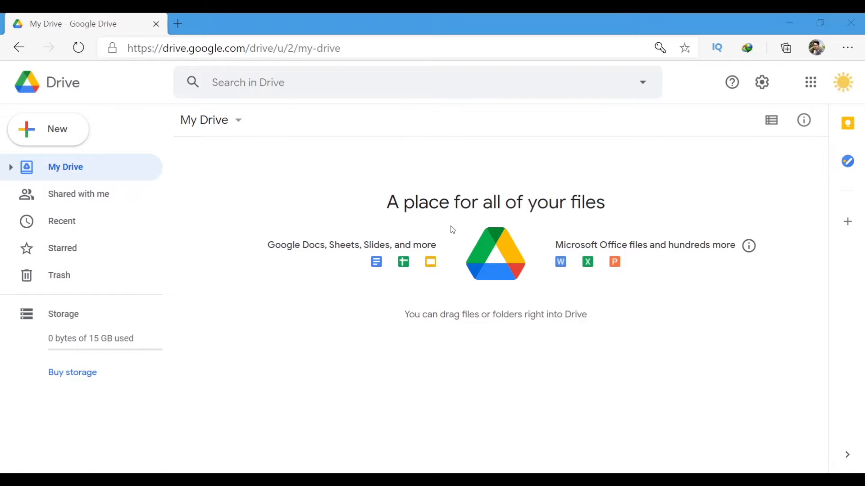
Minimize the browser and move the Archetypes file to the desktop's upper left.
left_click(287, 347)
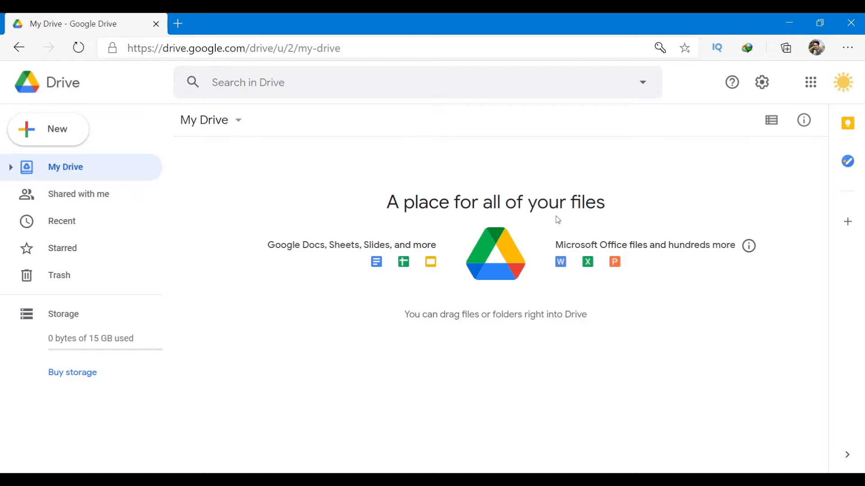
right_click(618, 198)
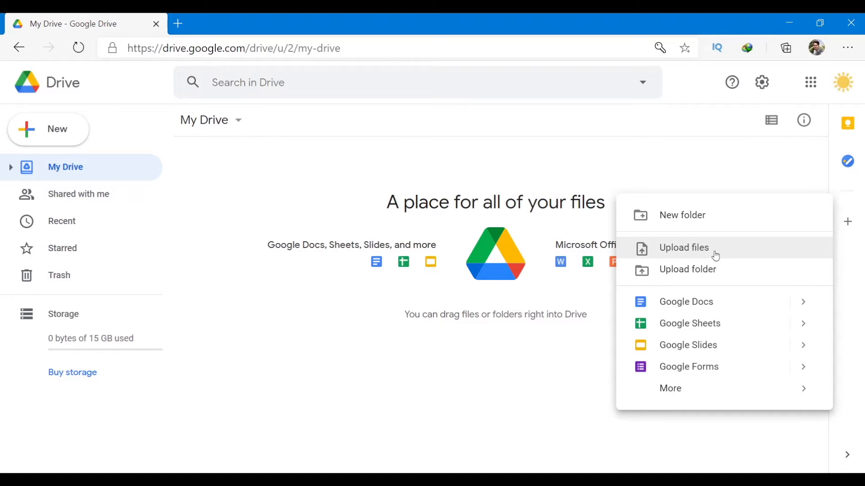
left_click(784, 18)
left_click_drag(530, 106, 210, 86)
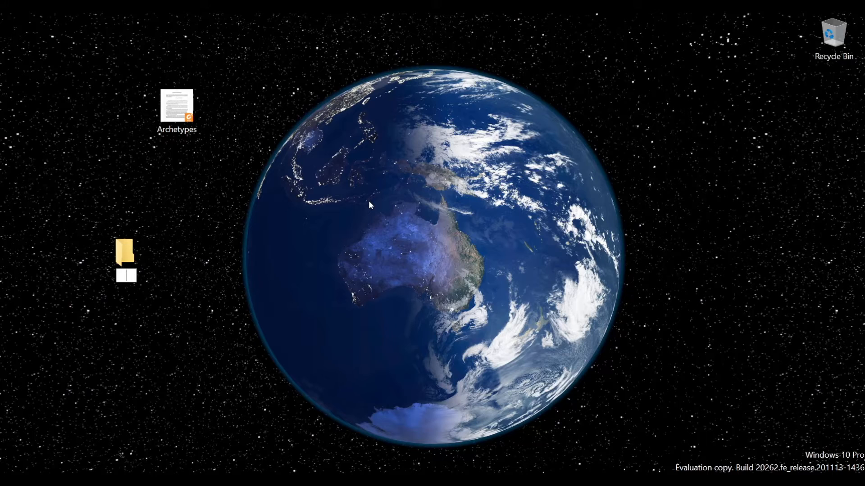
Name the new desktop folder 'Files' and copy the Archetypes file.
type("Files")
key("Return")
left_click(165, 113)
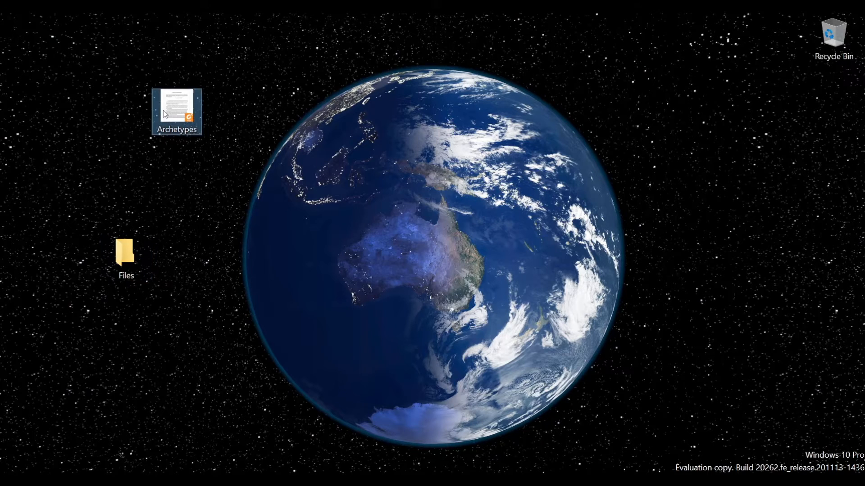
right_click(164, 110)
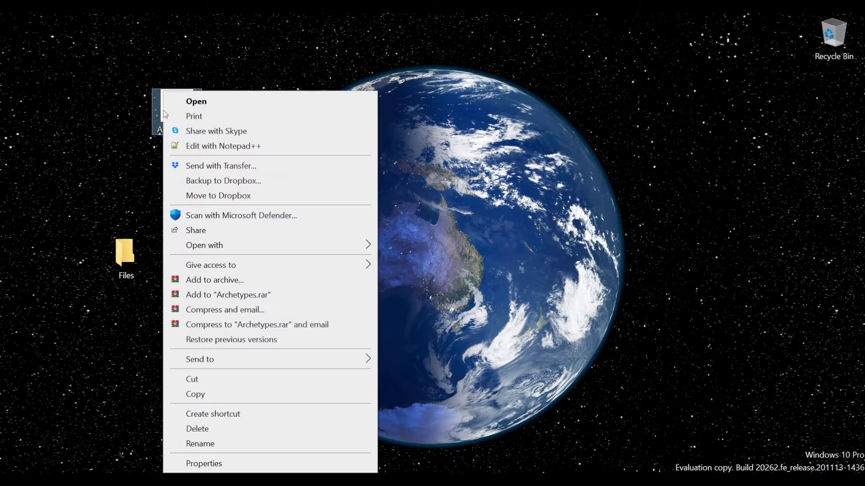
left_click(252, 395)
Paste the Archetypes copy into the Files folder, then place Files in the desktop's top-left slot.
double_click(125, 256)
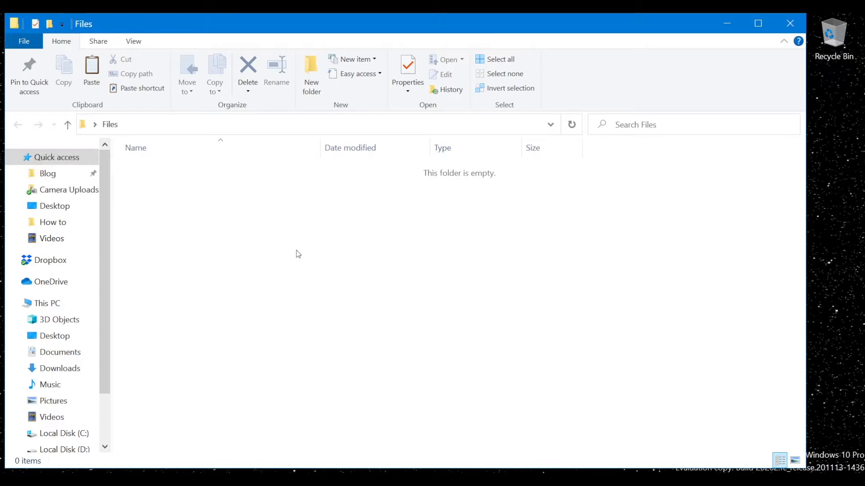
right_click(297, 254)
left_click(347, 323)
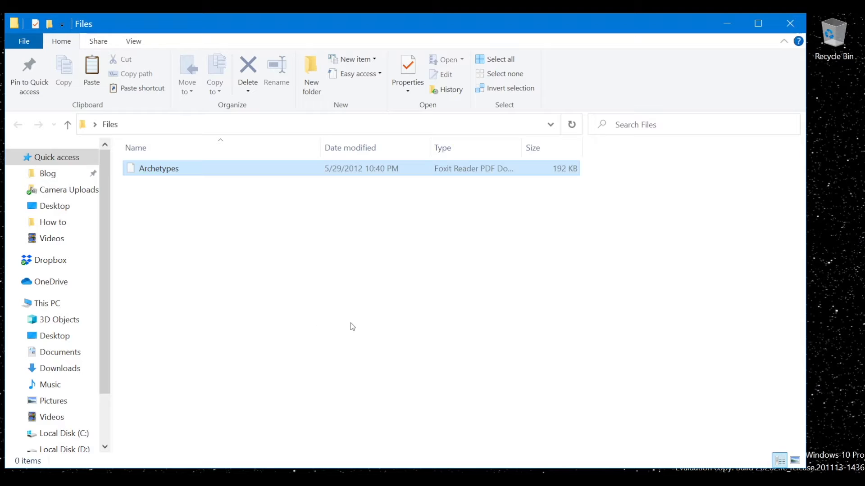
left_click(789, 23)
left_click_drag(147, 249, 45, 40)
left_click_drag(171, 118, 80, 49)
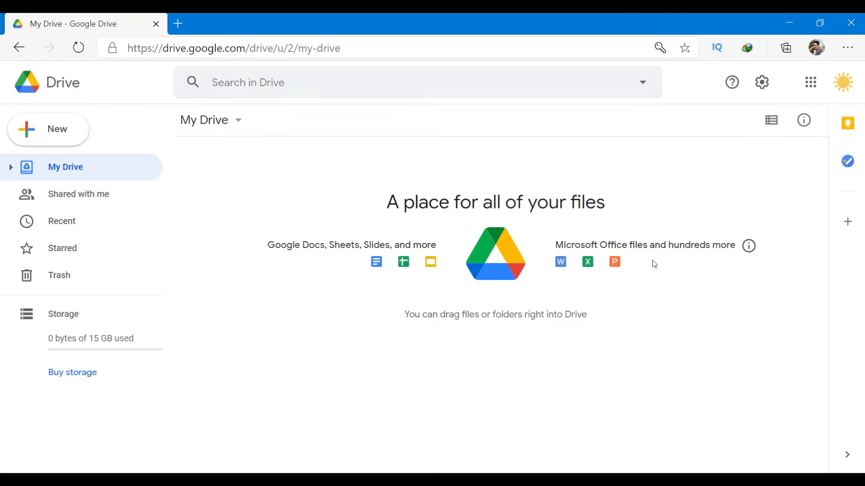
Upload Archetypes.pdf from the Desktop into My Drive.
right_click(660, 316)
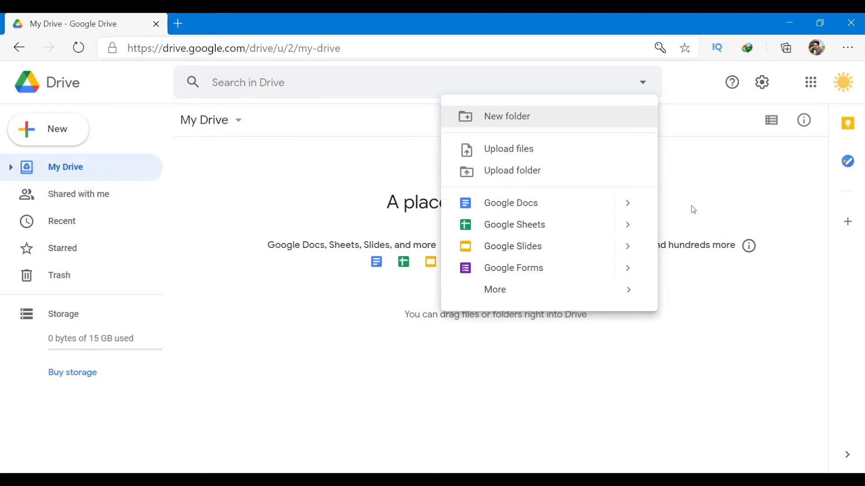
left_click(518, 148)
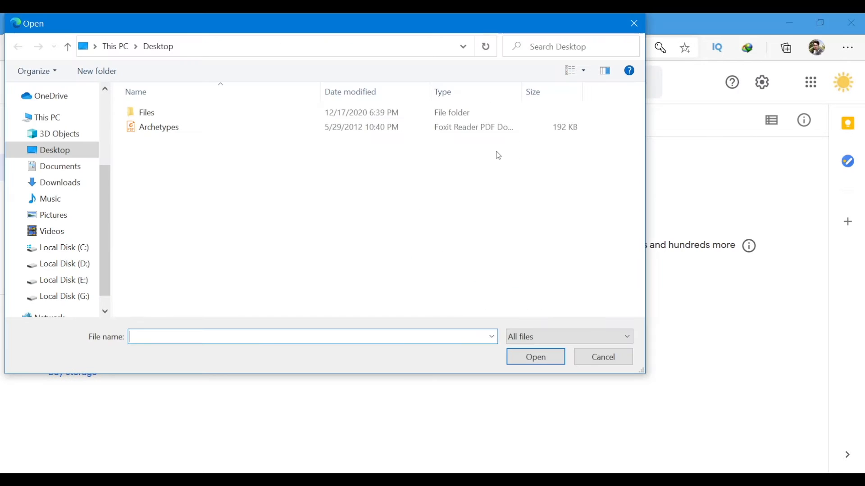
left_click(163, 131)
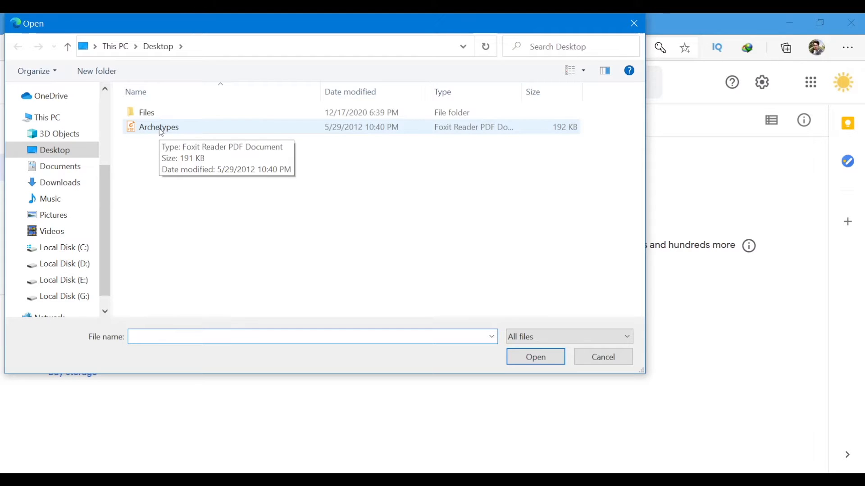
left_click(161, 130)
left_click(148, 117)
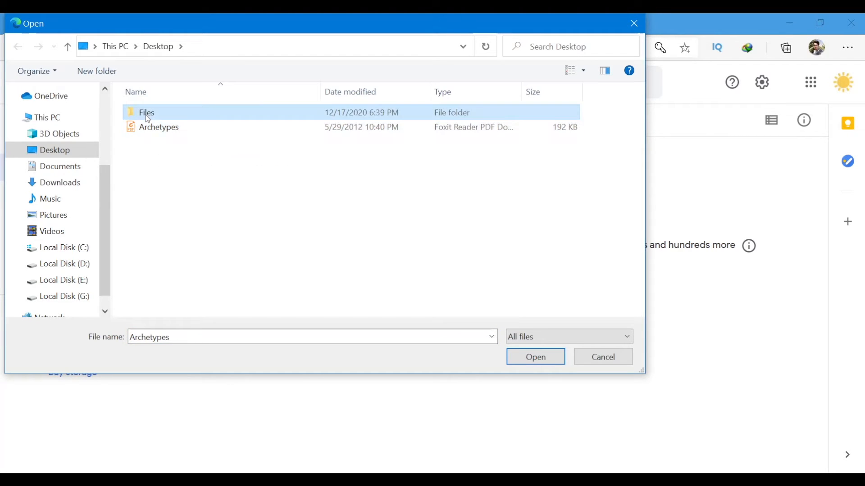
double_click(148, 118)
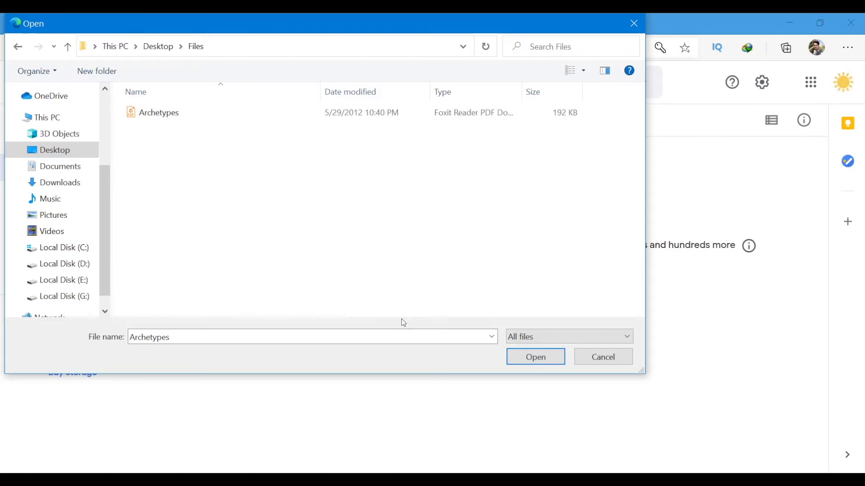
left_click(537, 337)
left_click(537, 350)
left_click(187, 114)
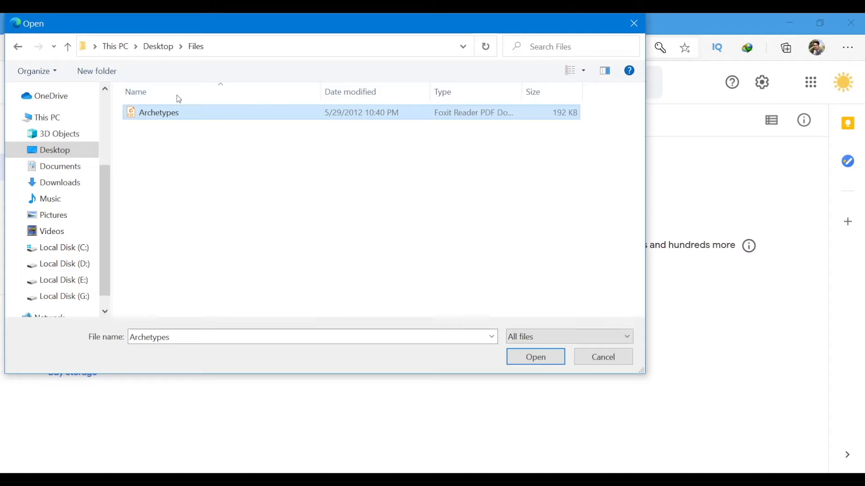
left_click(159, 47)
double_click(198, 128)
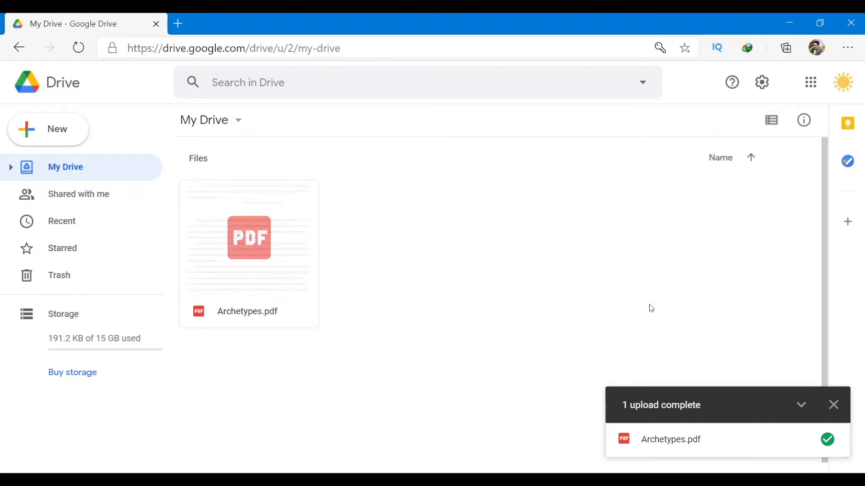
left_click(269, 212)
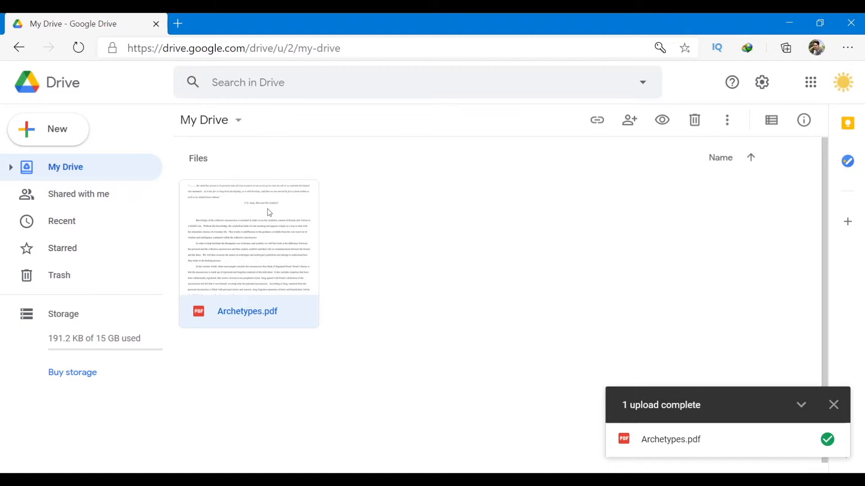
left_click(595, 206)
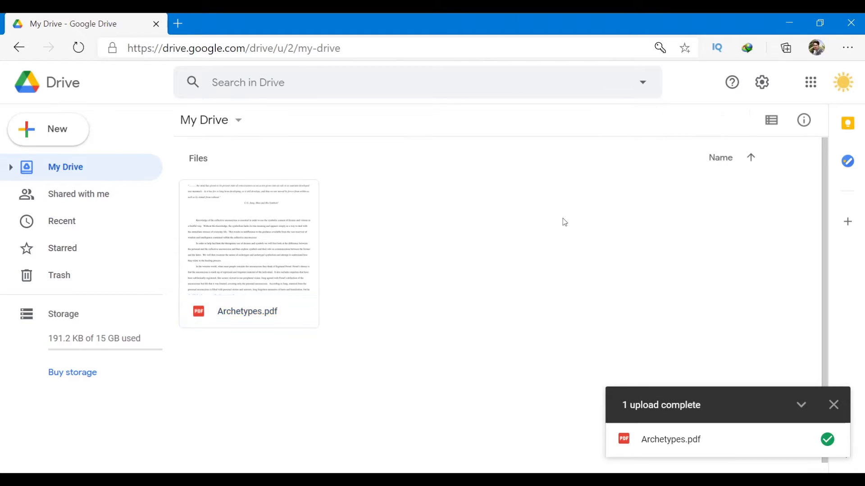
left_click(242, 256)
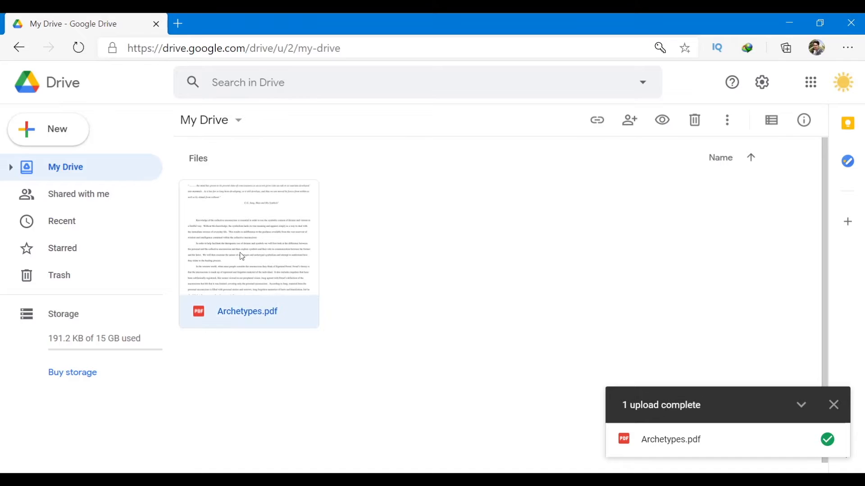
left_click(662, 120)
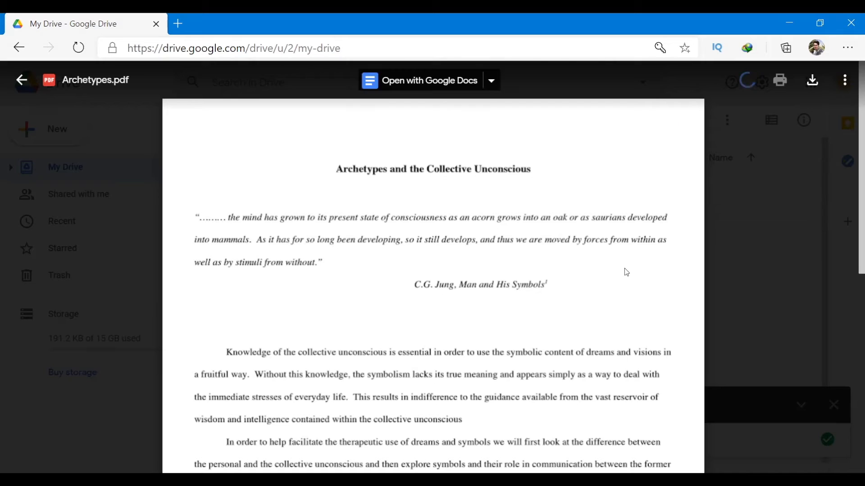
scroll(625, 270, "down", 10)
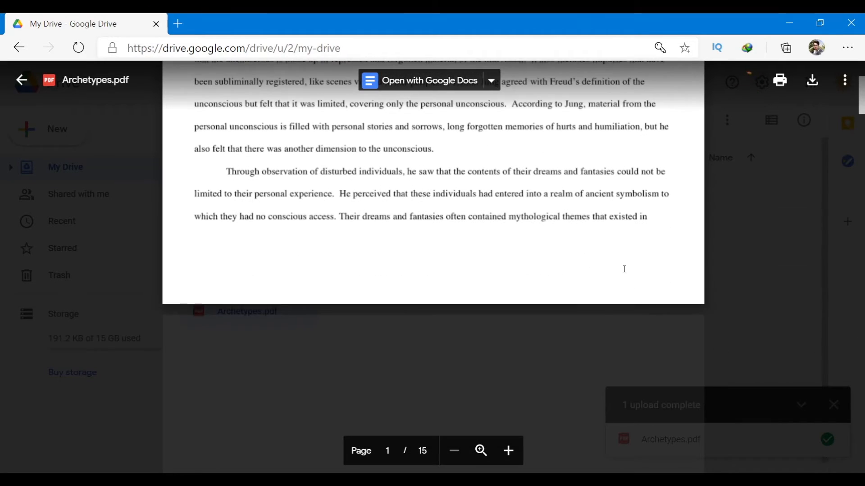
scroll(624, 269, "up", 10)
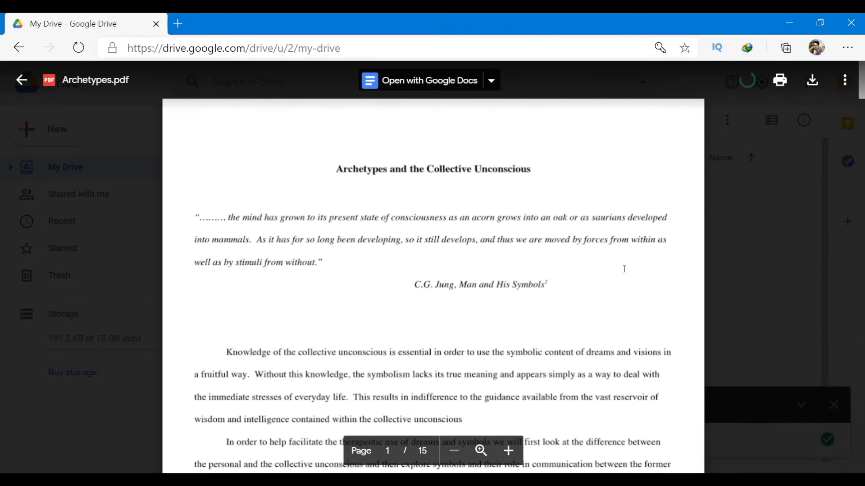
scroll(624, 269, "down", 3)
scroll(624, 269, "down", 8)
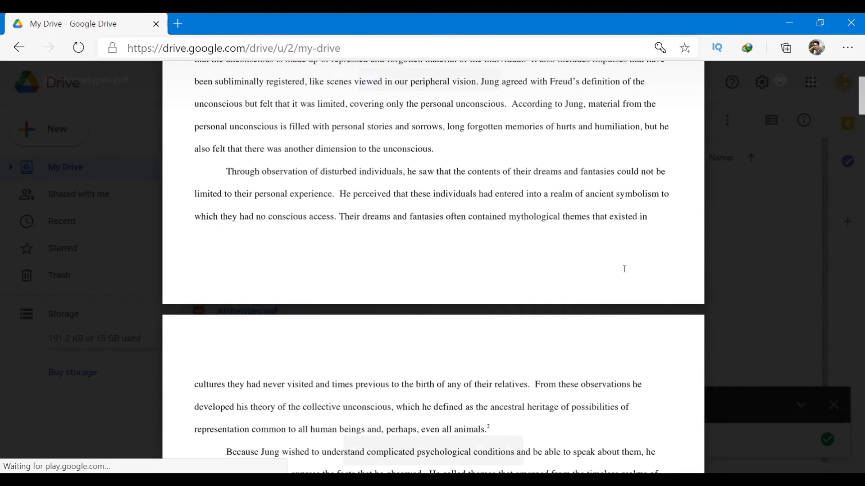
left_click(706, 214)
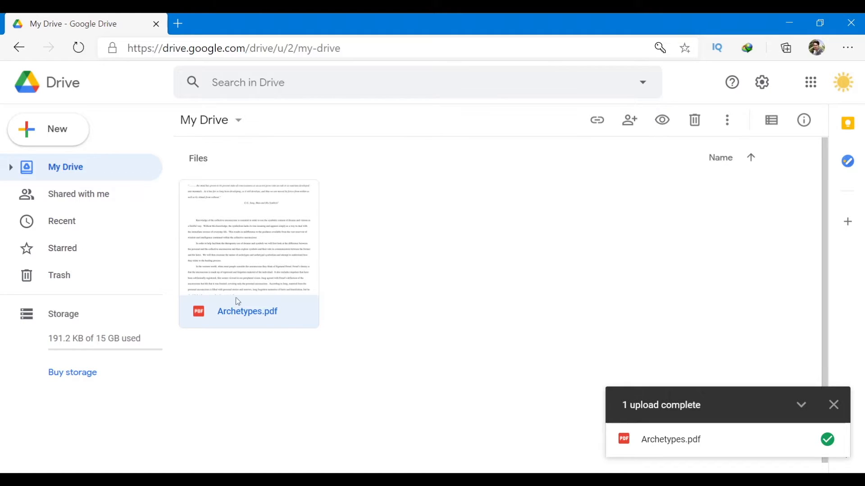
double_click(260, 320)
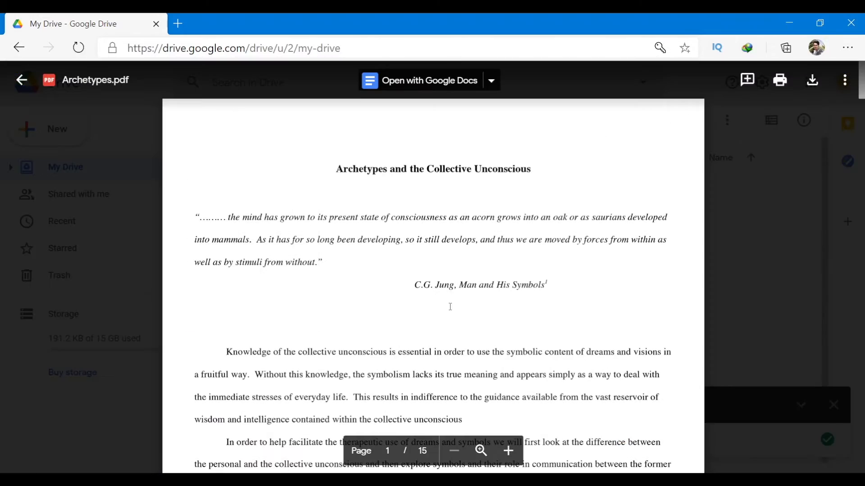
scroll(449, 302, "down", 20)
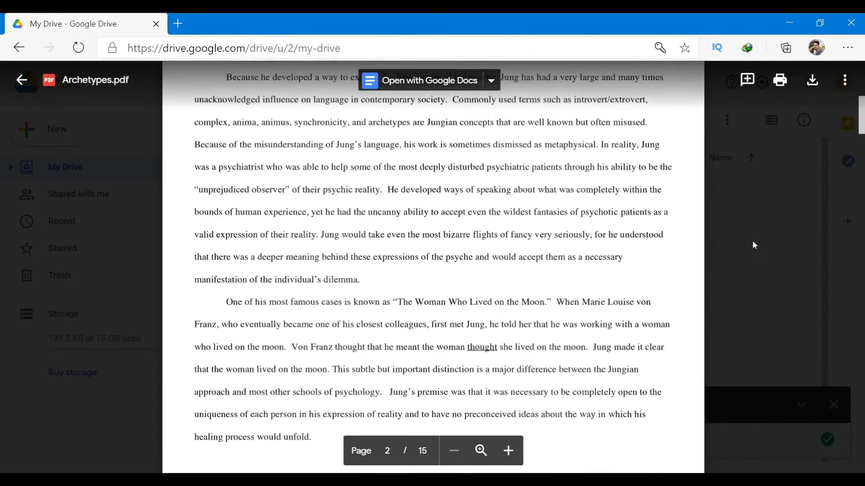
left_click(791, 241)
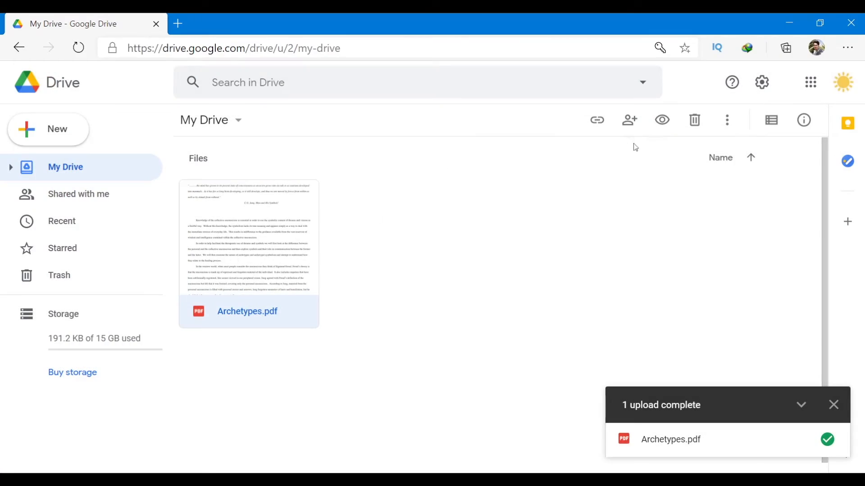
left_click(666, 124)
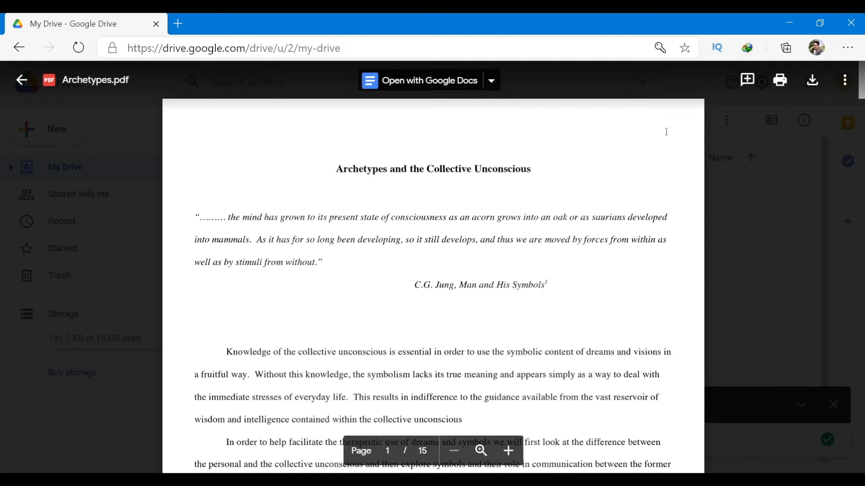
left_click(744, 275)
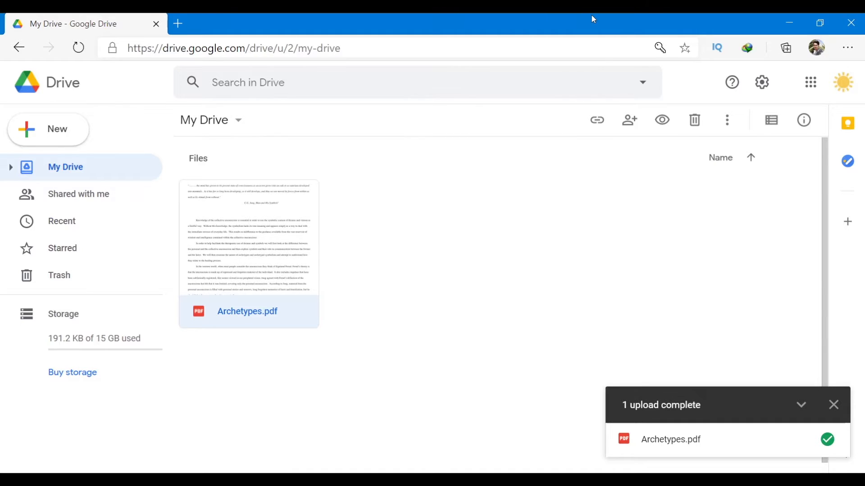
Upload the local Files folder into My Drive, confirming the upload prompt.
right_click(423, 224)
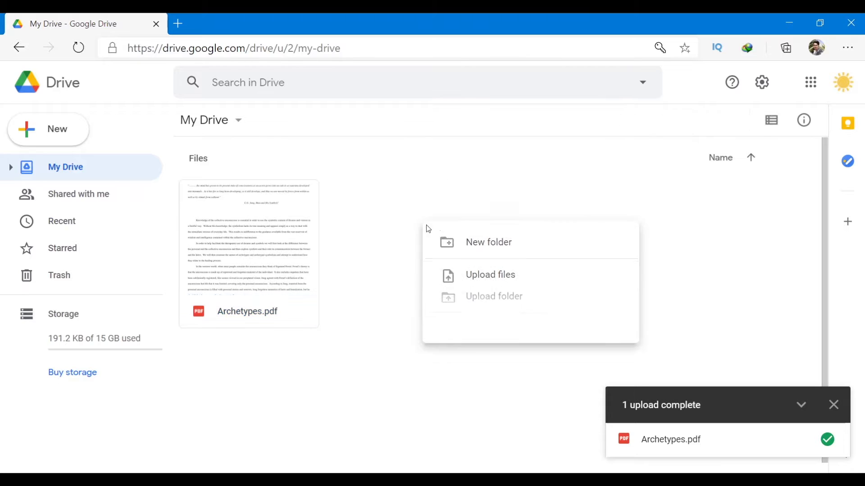
left_click(531, 298)
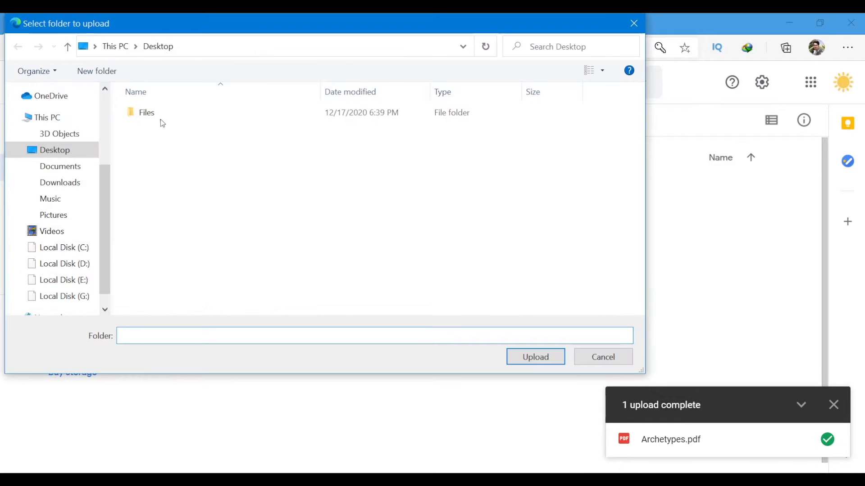
left_click(154, 115)
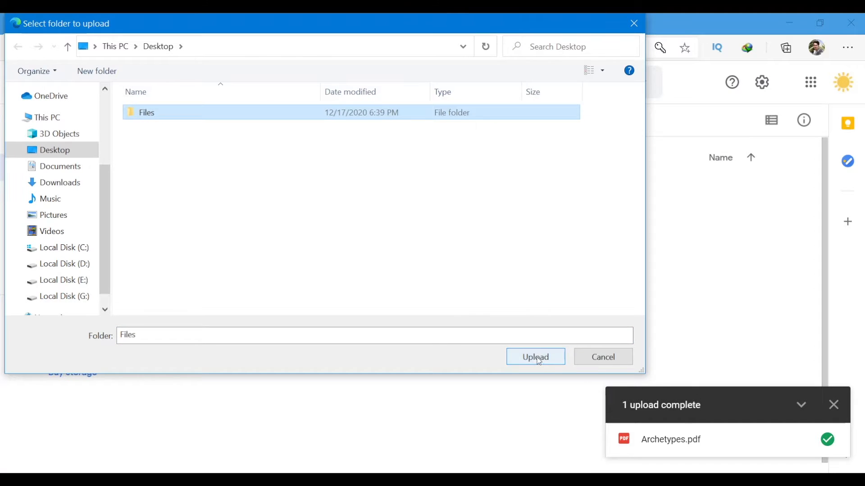
left_click(536, 357)
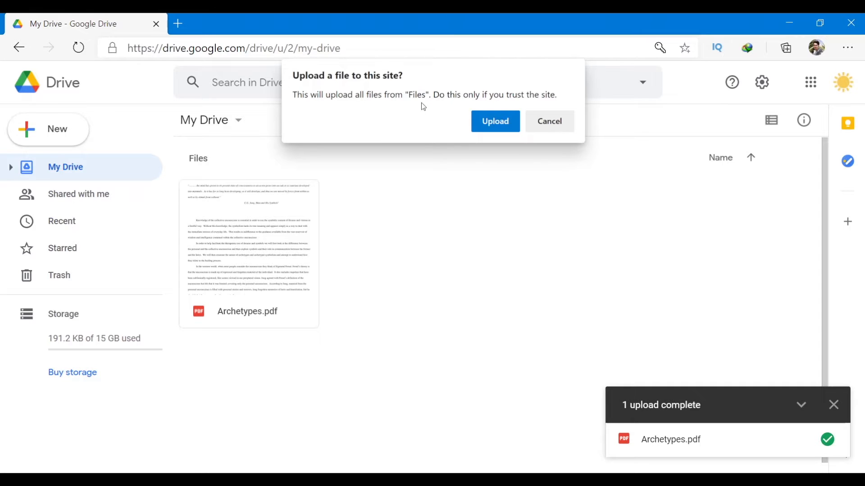
left_click(495, 121)
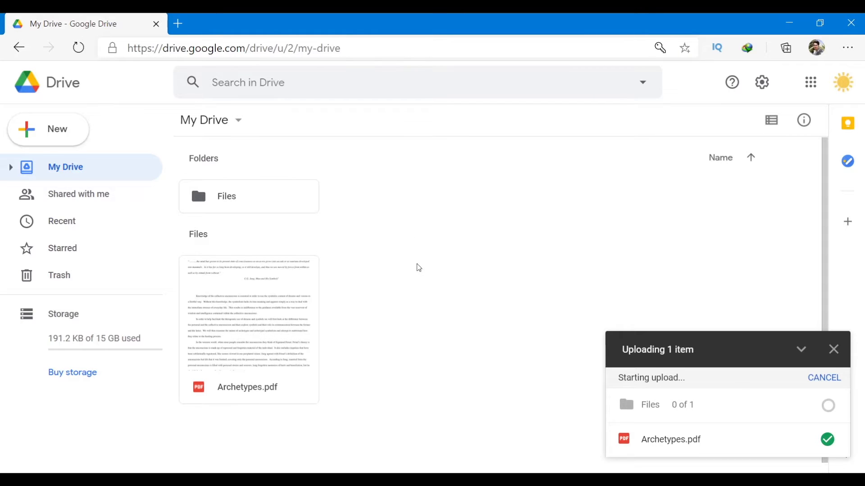
Open the uploaded Files folder in Drive and preview Archetypes.pdf.
left_click(219, 328)
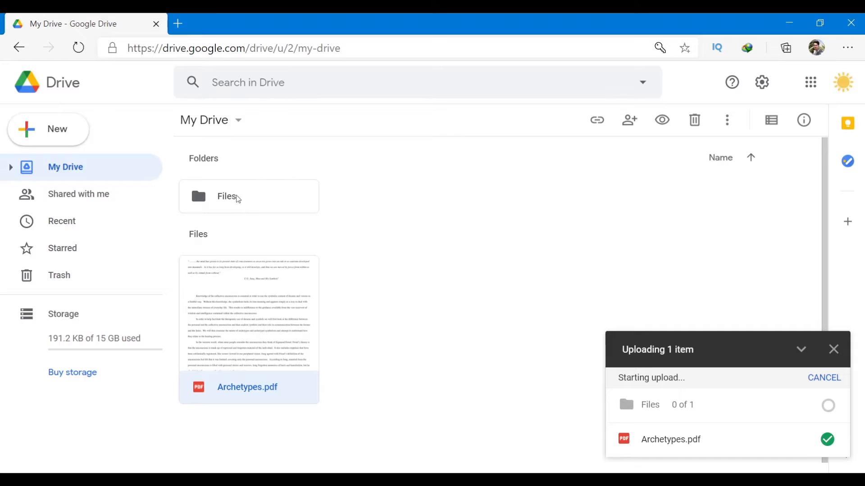
left_click(244, 204)
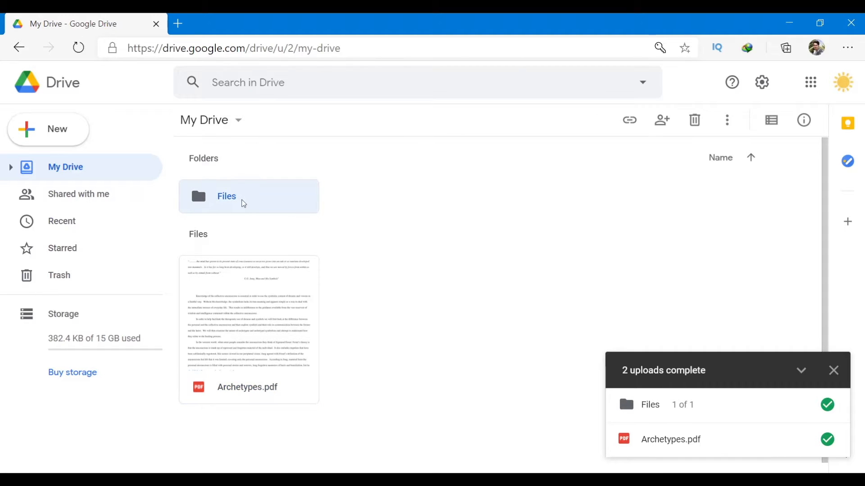
double_click(243, 204)
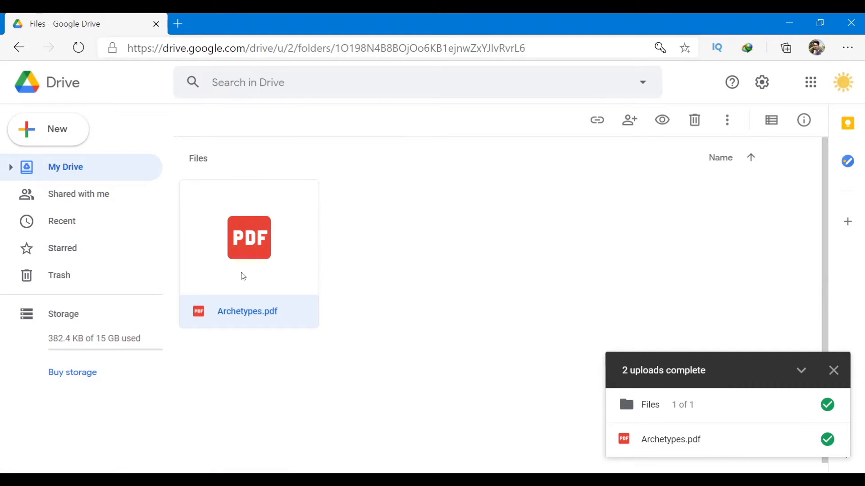
double_click(248, 235)
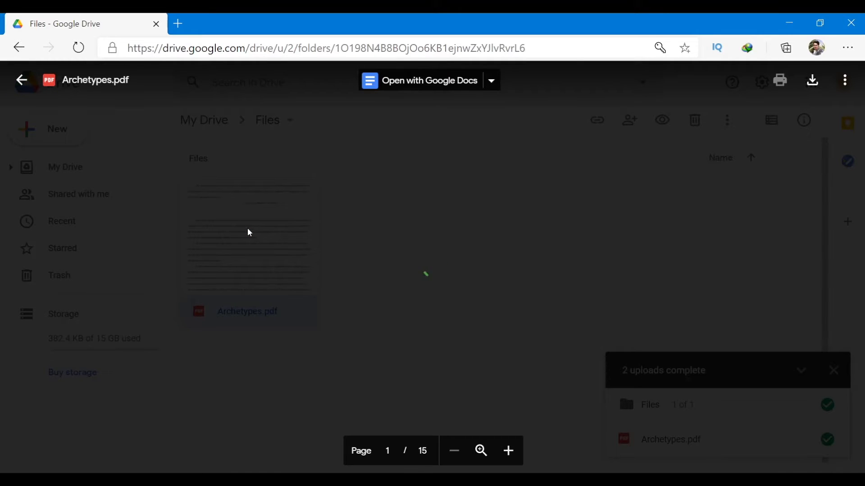
scroll(347, 257, "down", 8)
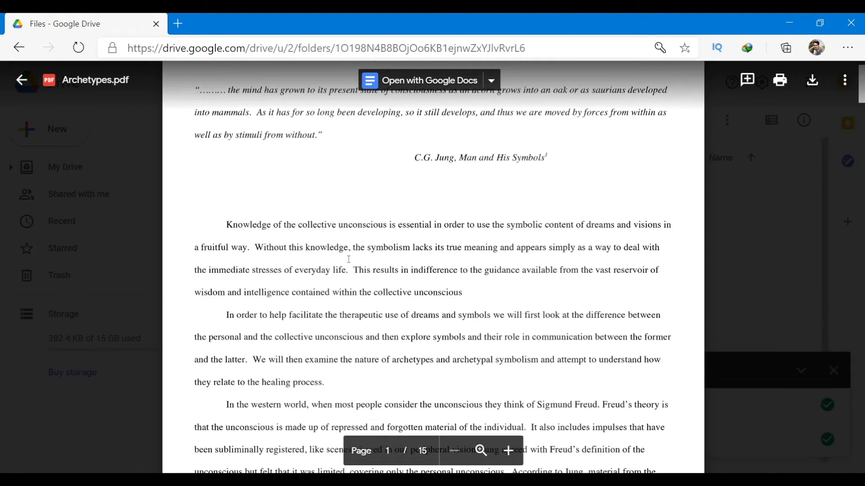
Close the preview, return to My Drive, and shrink the browser over the desktop.
left_click(749, 233)
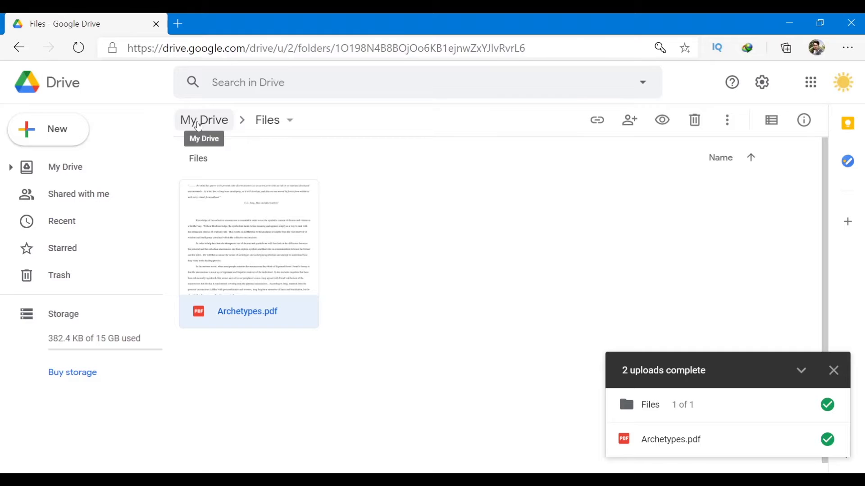
left_click(200, 122)
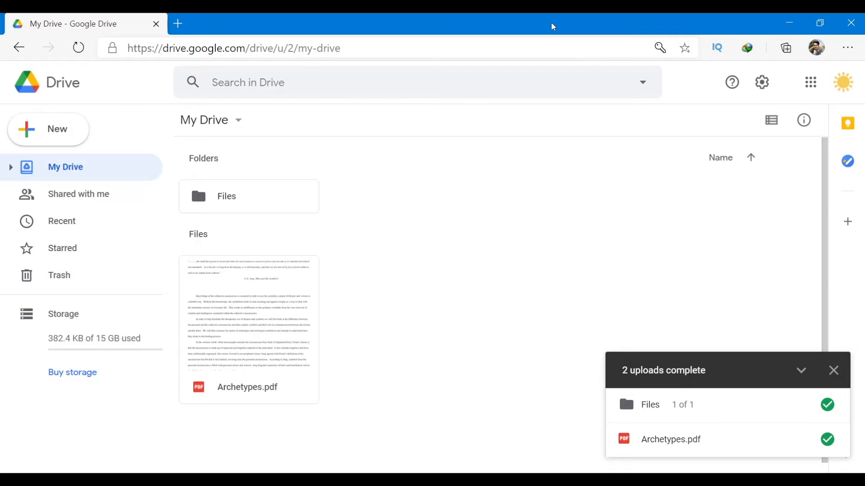
left_click_drag(551, 24, 523, 52)
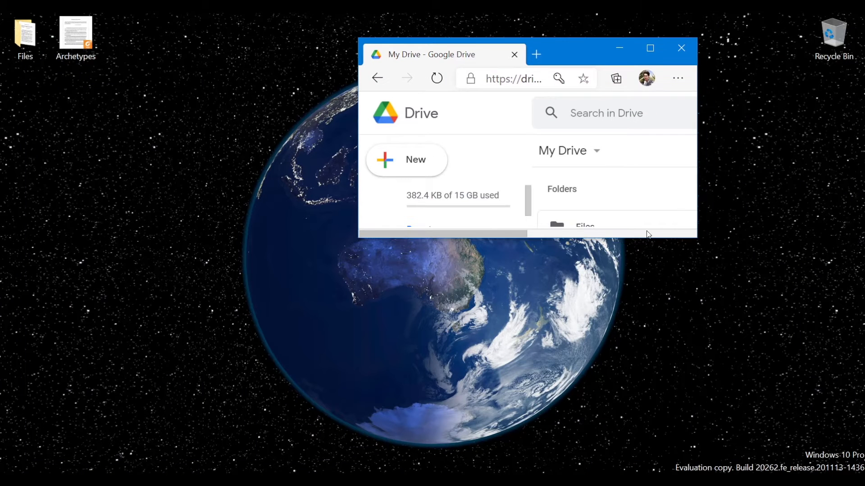
Resize and reposition the browser window so the desktop Archetypes icon stays reachable.
left_click_drag(696, 239, 767, 472)
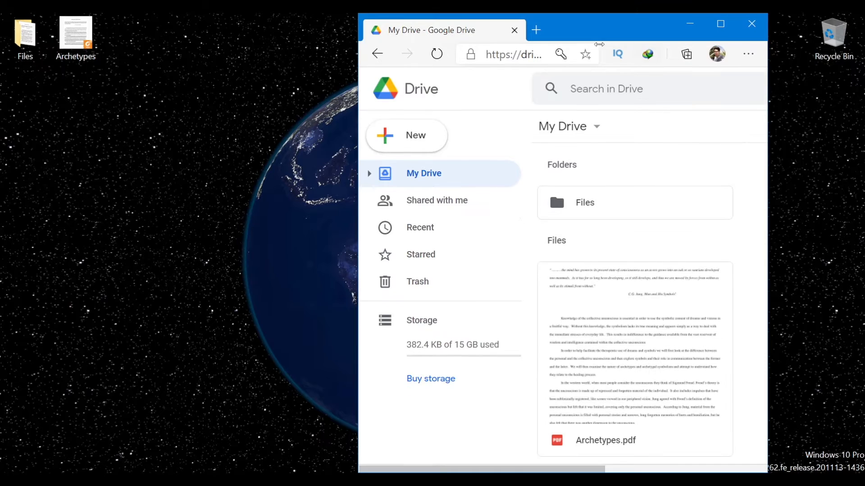
left_click_drag(580, 28, 488, 28)
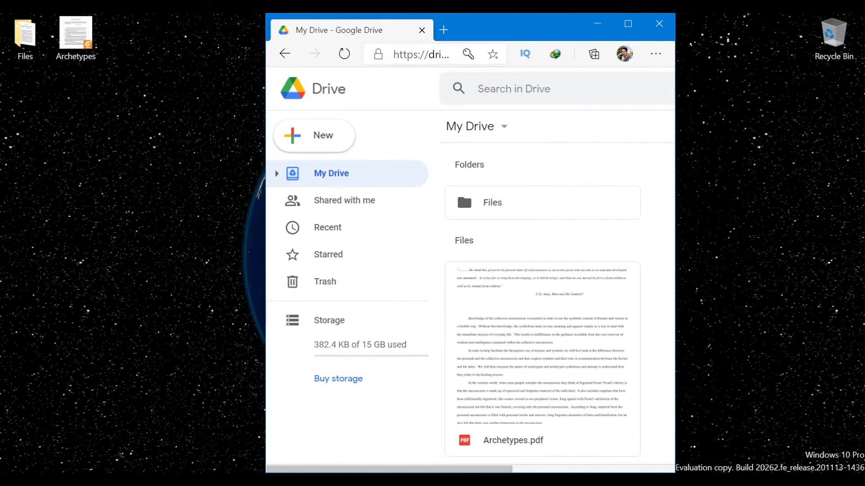
left_click(602, 446)
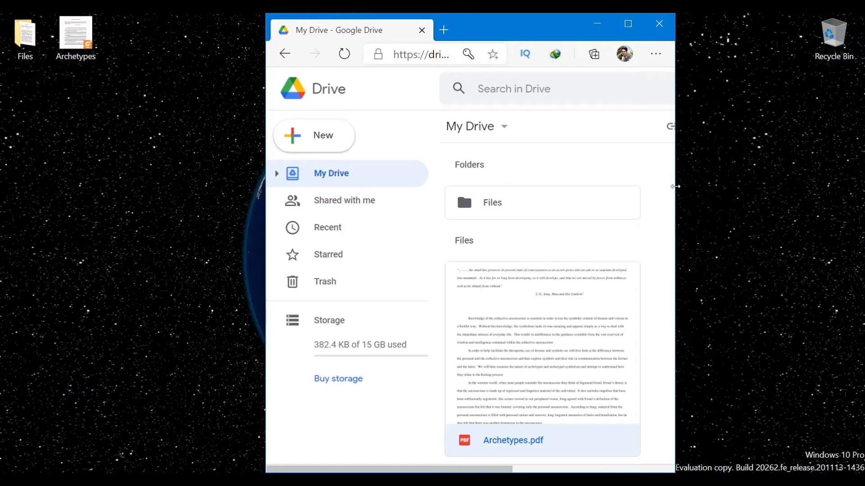
left_click_drag(673, 186, 860, 194)
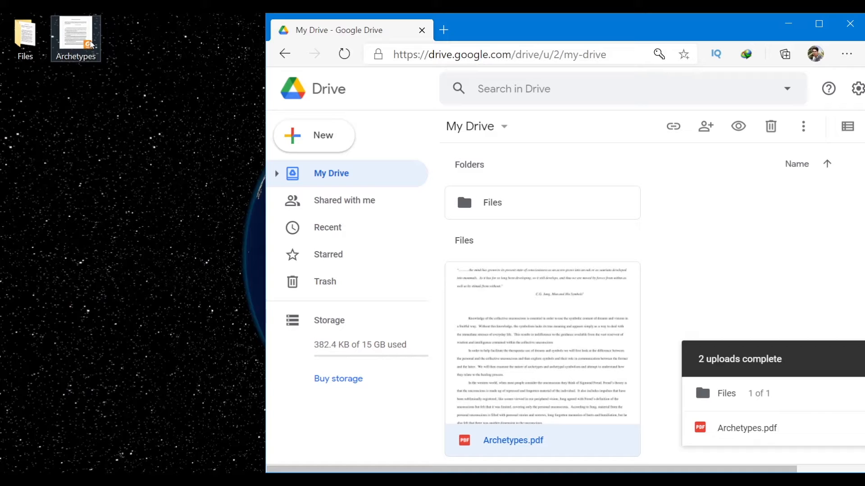
scroll(701, 255, "down", 1)
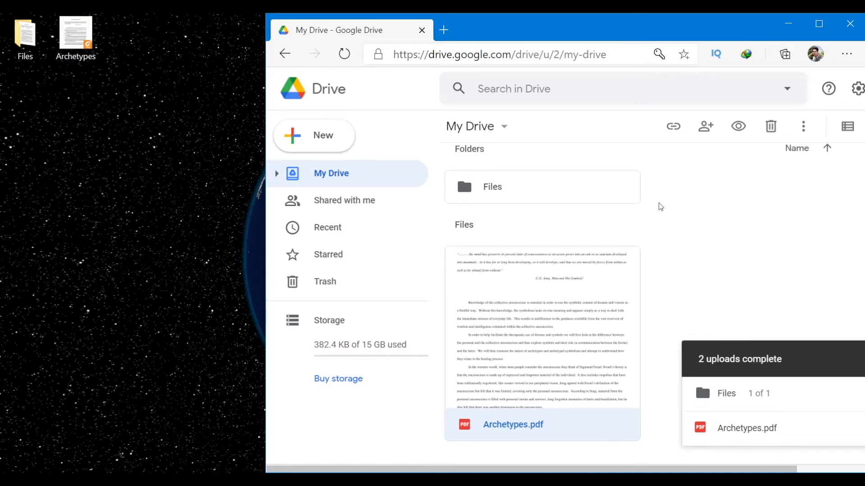
Drag the desktop Archetypes file into My Drive as Version 2 and dismiss the duplicate notice.
left_click(67, 34)
left_click_drag(67, 33, 720, 288)
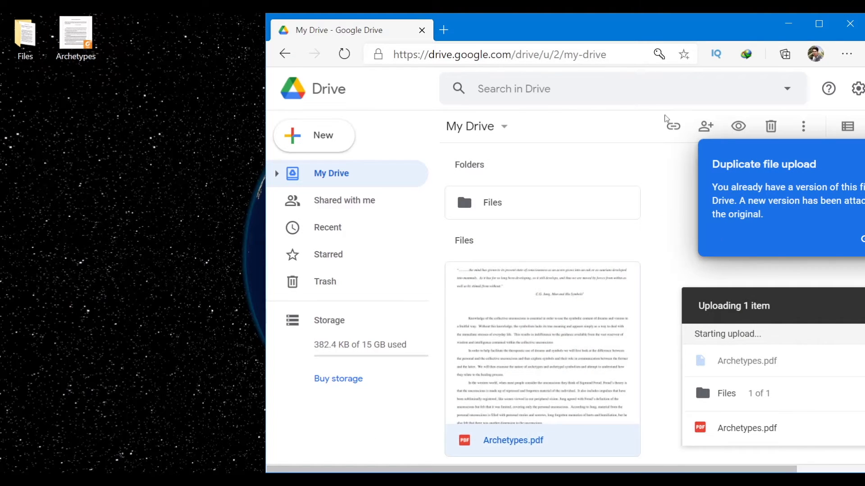
left_click(826, 24)
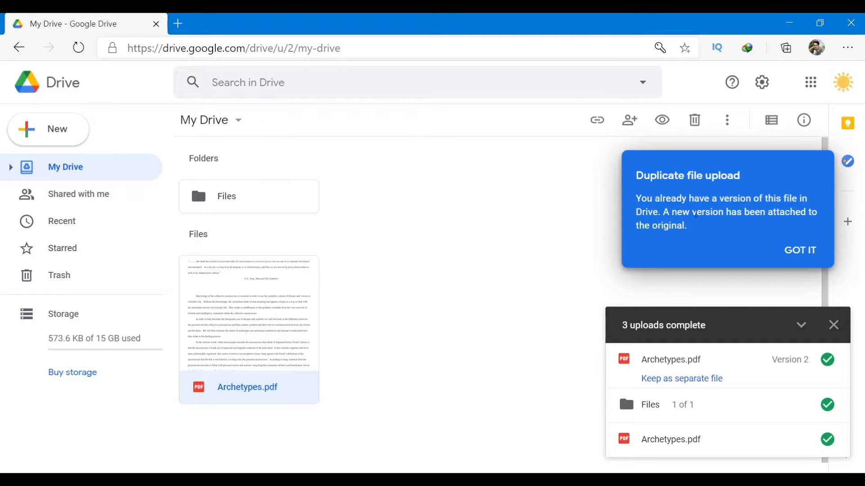
left_click(462, 307)
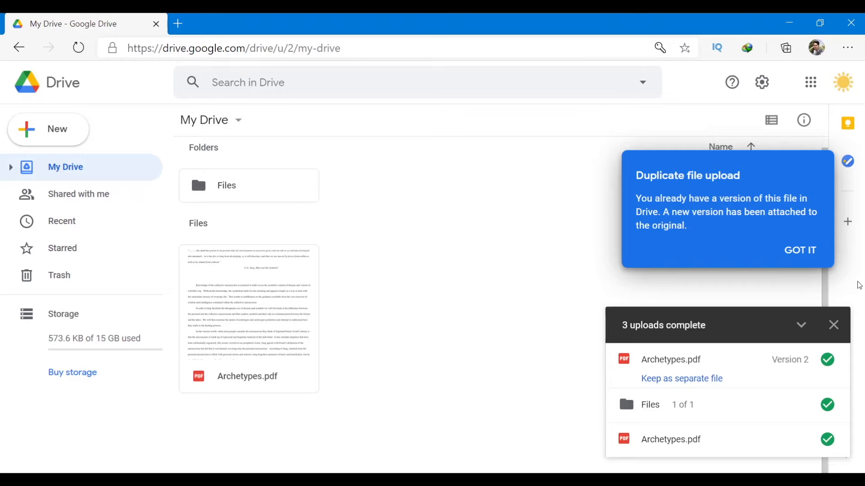
left_click(800, 250)
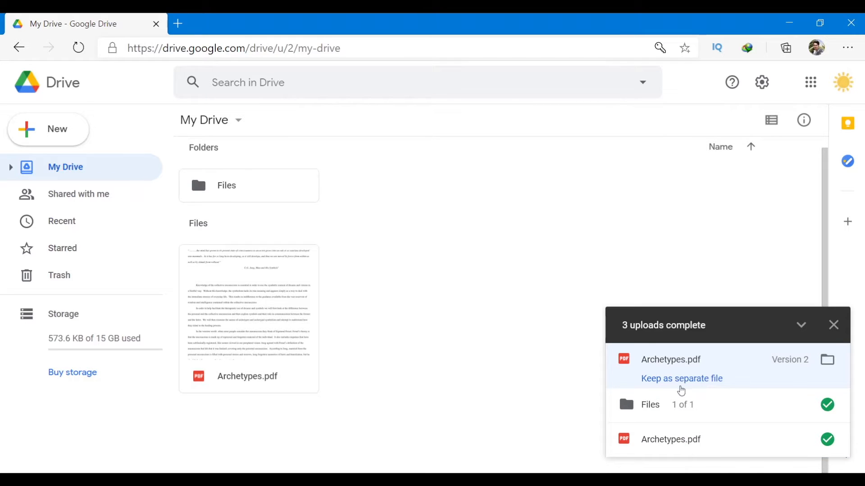
Keep the re-uploaded Archetypes.pdf as a separate file, Archetypes (1).pdf.
left_click(674, 379)
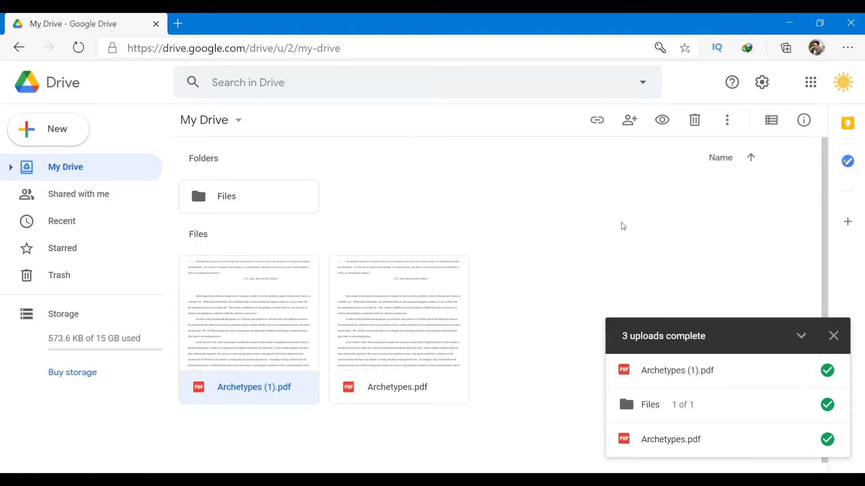
Restore the browser and move it to the right half of the screen.
double_click(494, 29)
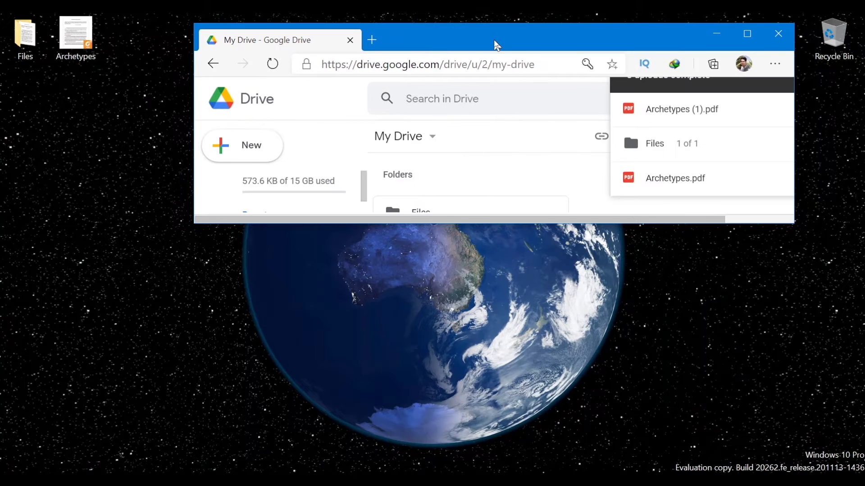
left_click_drag(577, 218, 588, 463)
left_click_drag(525, 24, 771, 23)
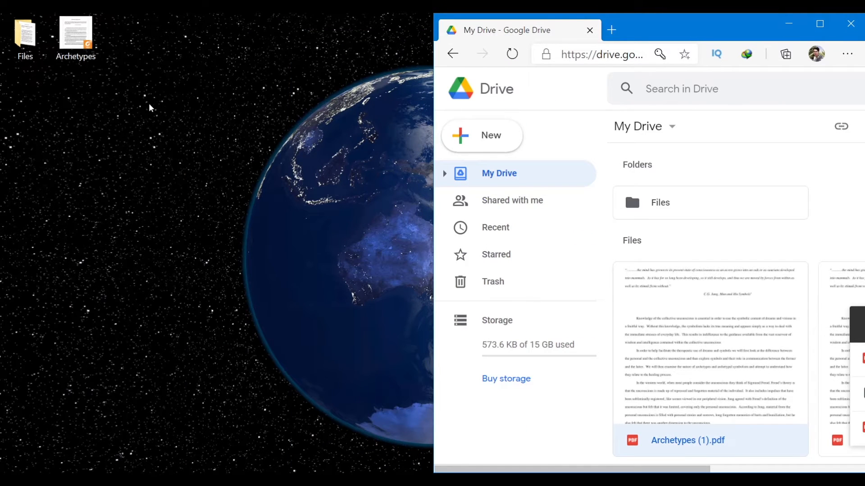
Drag the desktop Files folder into My Drive, updating the existing Files folder, then maximize.
left_click(29, 38)
left_click_drag(29, 39, 735, 224)
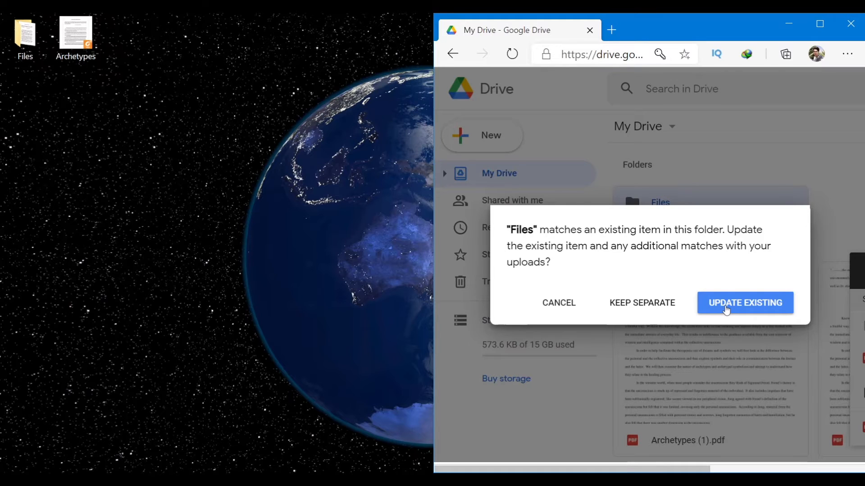
left_click(726, 309)
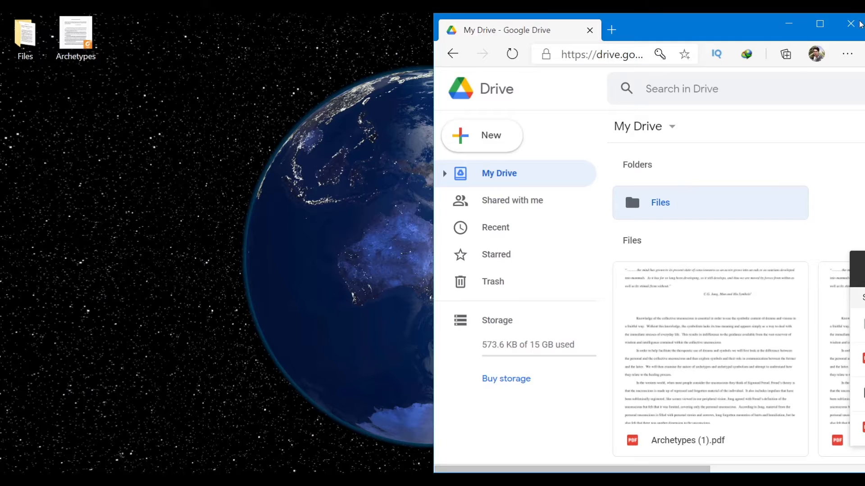
left_click(819, 24)
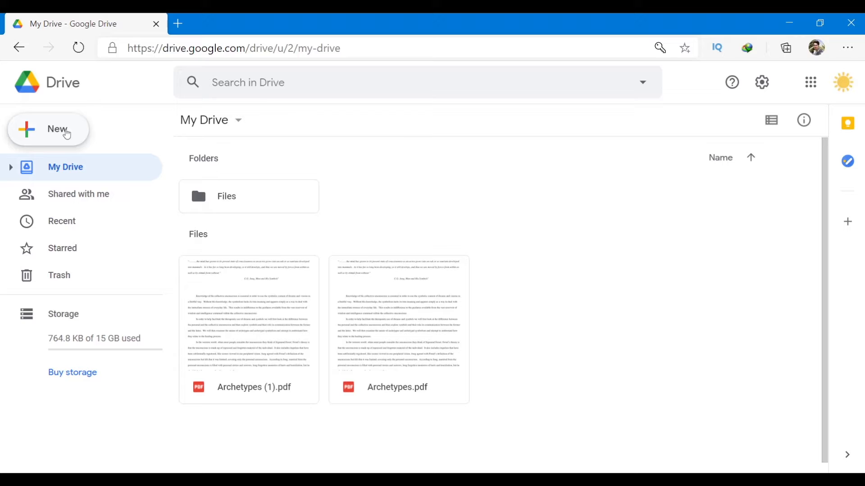
Create a new folder named 'Drive default folder' in My Drive.
left_click(66, 134)
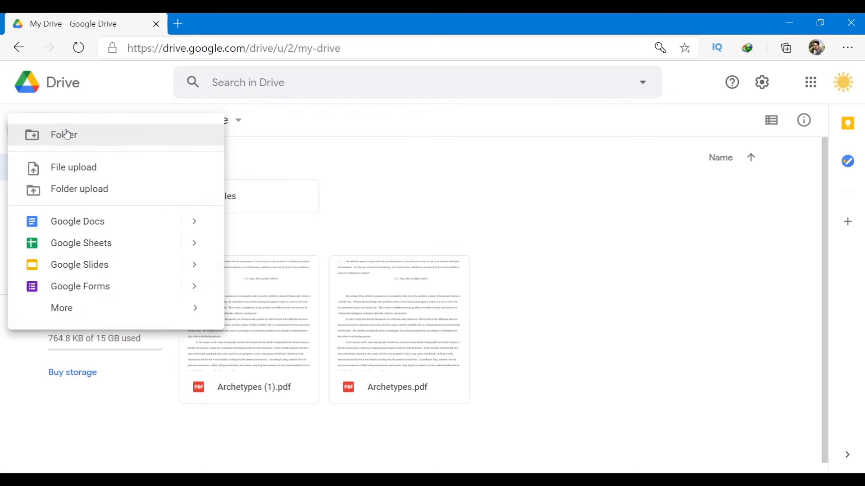
left_click(101, 137)
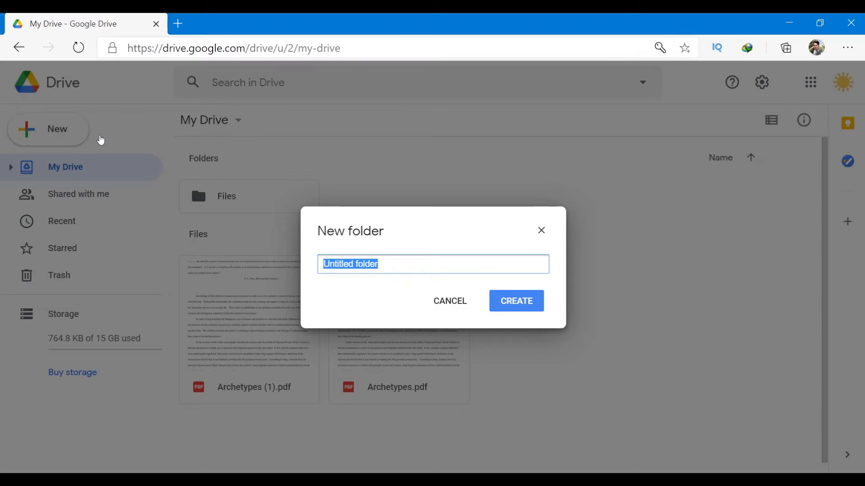
type("D")
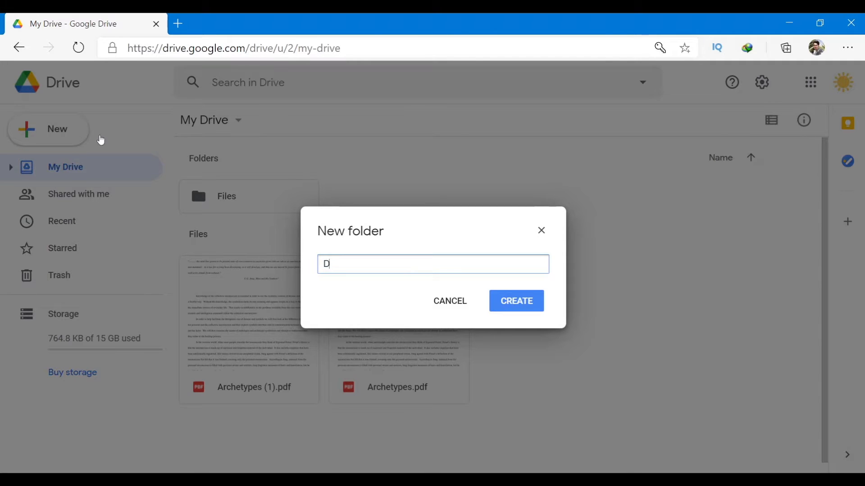
type("rive default folder")
key("Return")
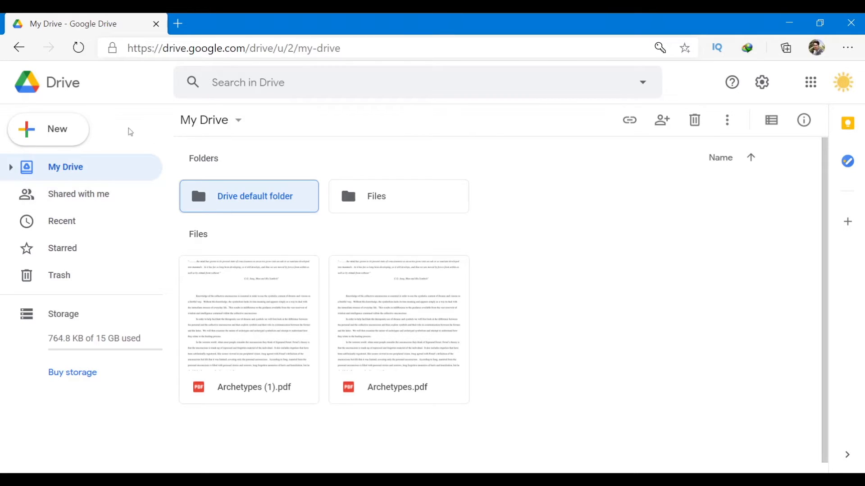
left_click(367, 205)
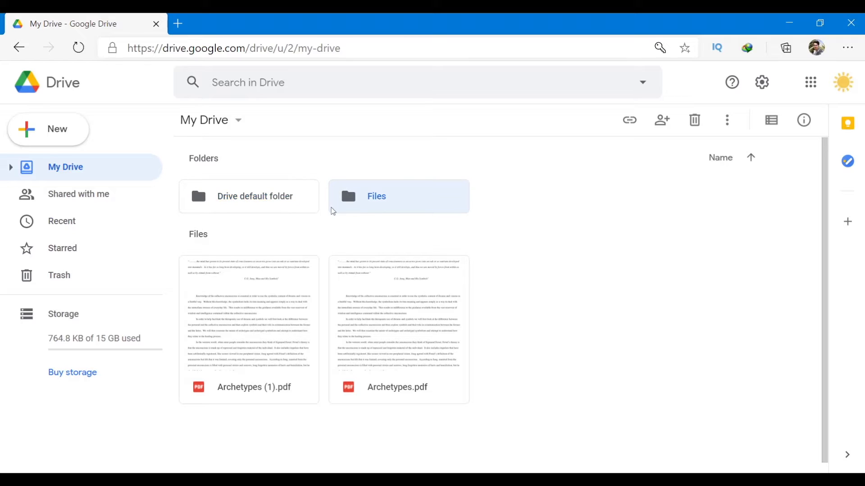
Open Drive default folder and show New > More's extra apps (Drawings, My Maps, Sites, Apps Script, Jamboard).
double_click(297, 198)
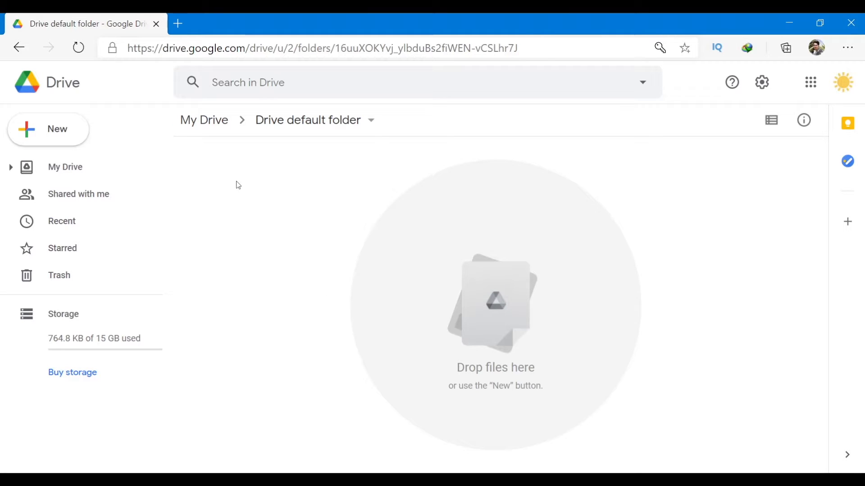
left_click(17, 128)
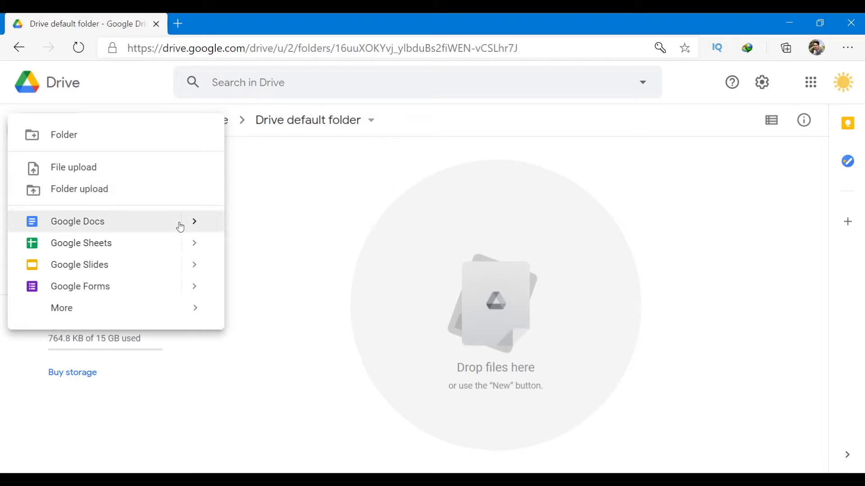
mouse_move(68, 314)
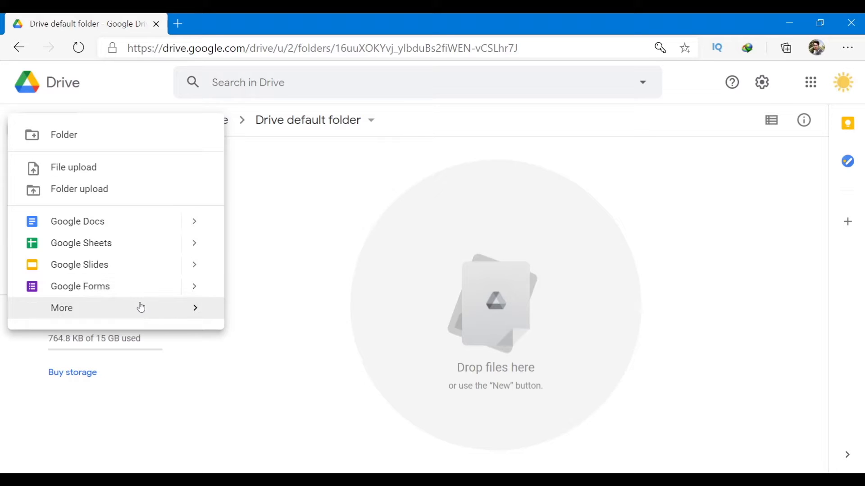
mouse_move(140, 307)
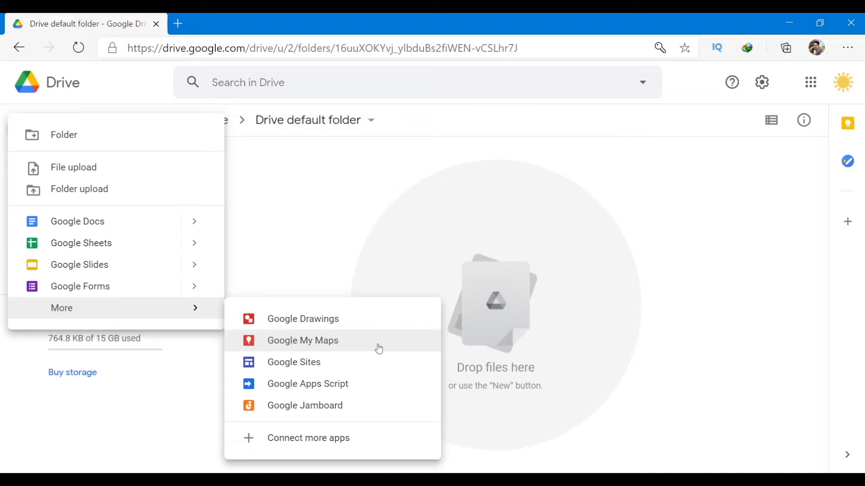
Scroll through the Works with Drive app list from Connect more apps, then close it.
left_click(342, 439)
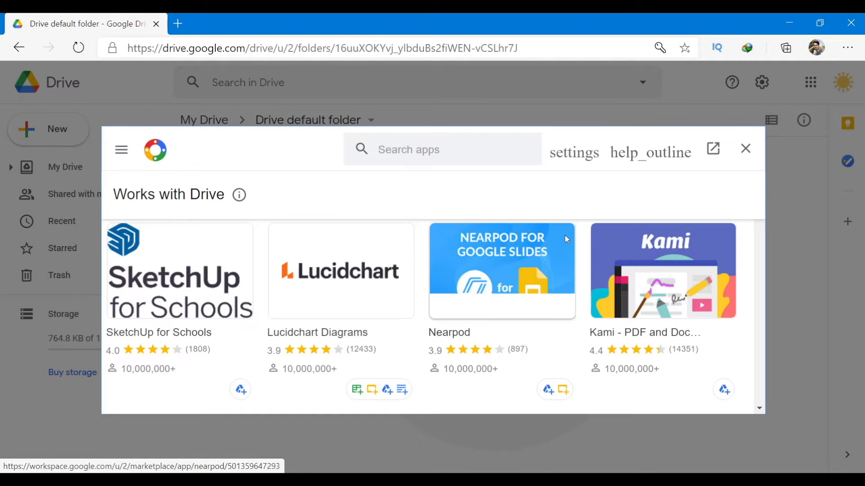
scroll(562, 250, "down", 4)
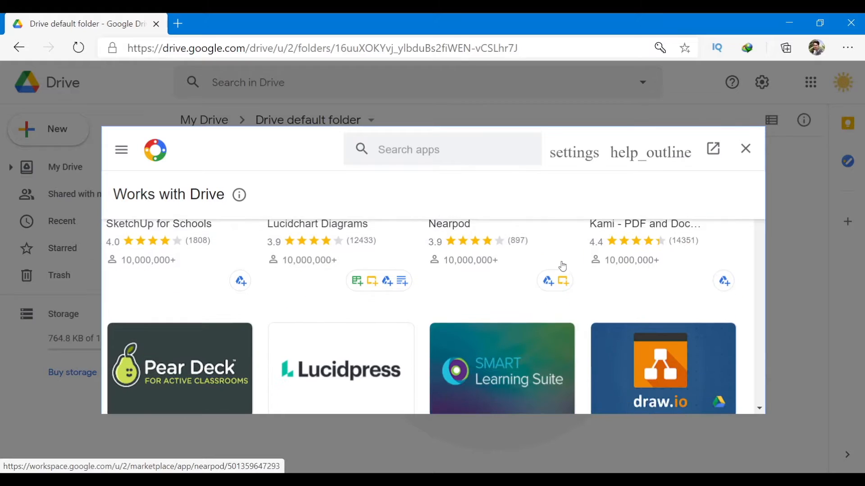
scroll(562, 267, "down", 6)
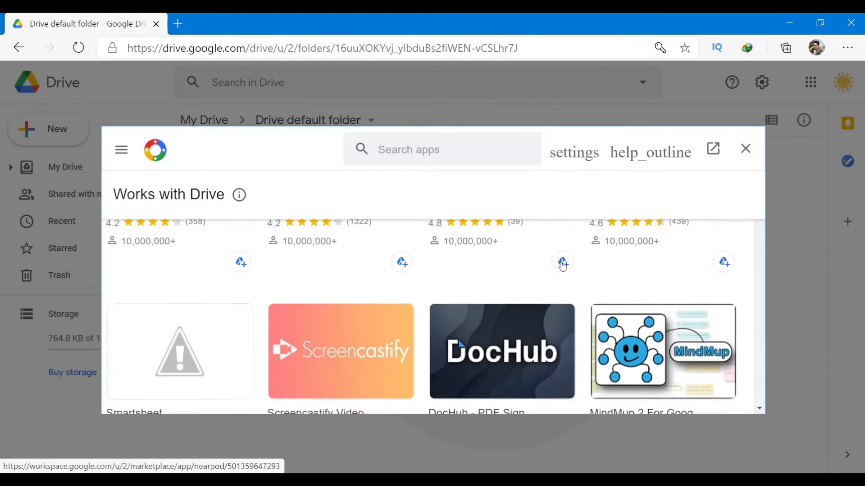
scroll(521, 266, "down", 5)
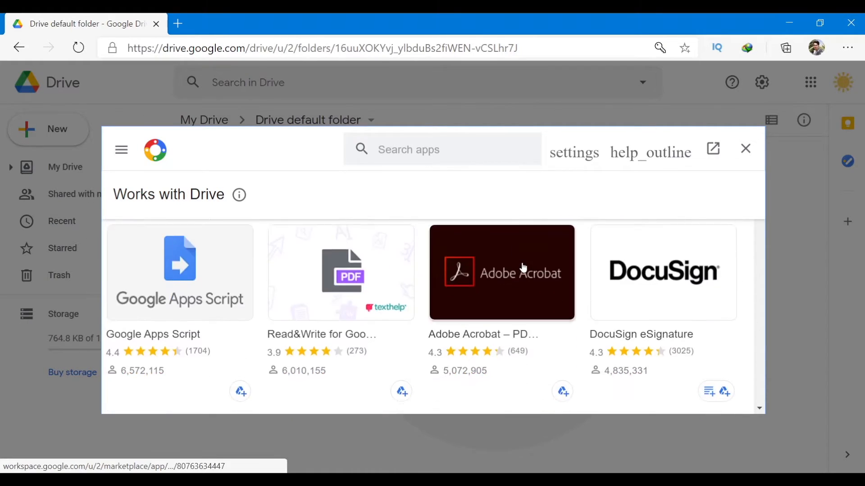
scroll(523, 267, "down", 3)
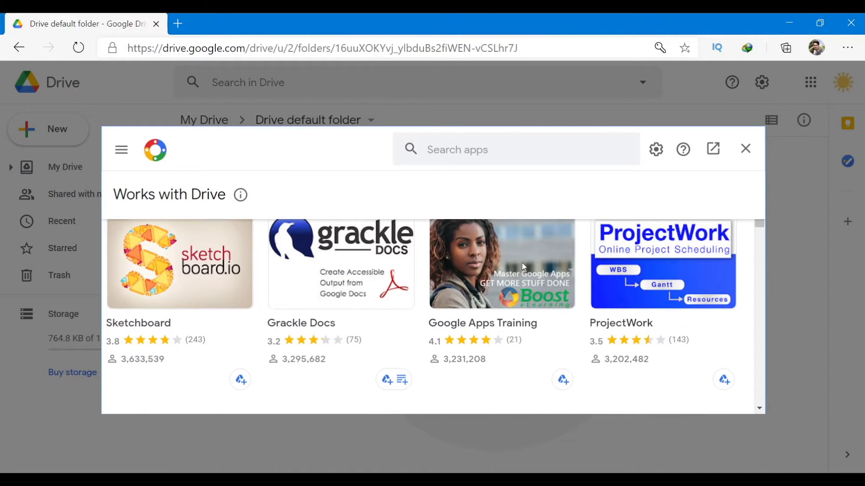
scroll(532, 268, "down", 4)
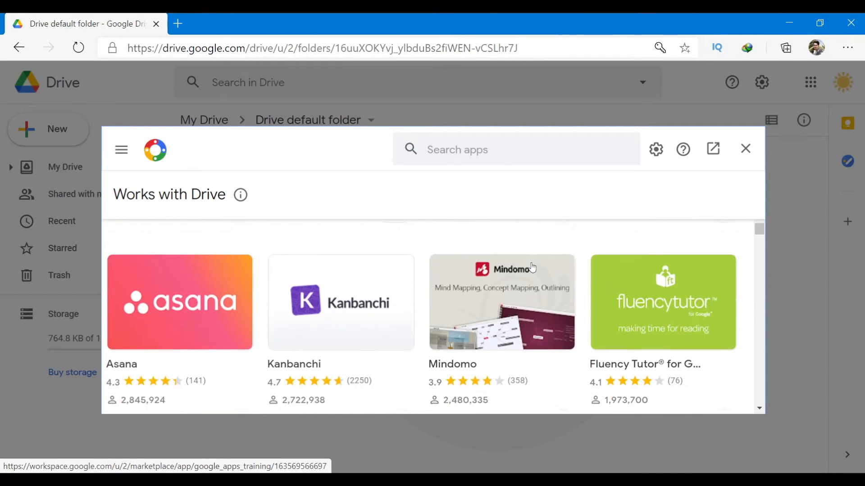
scroll(533, 268, "down", 4)
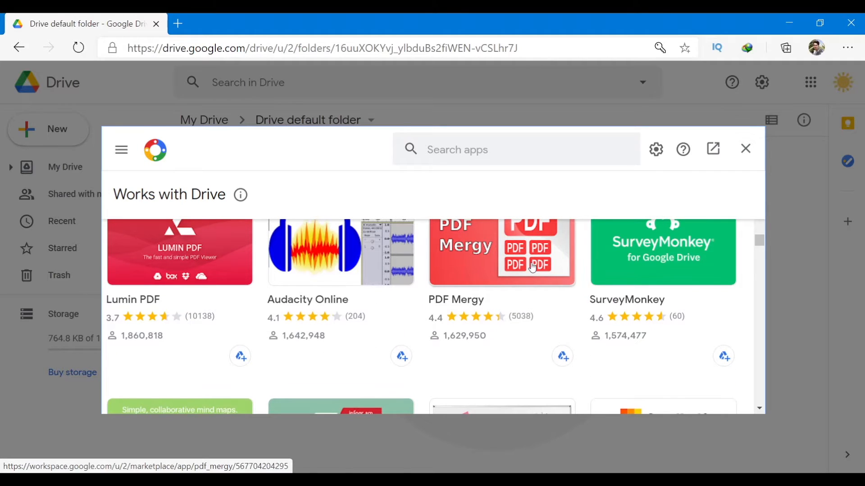
scroll(532, 267, "down", 8)
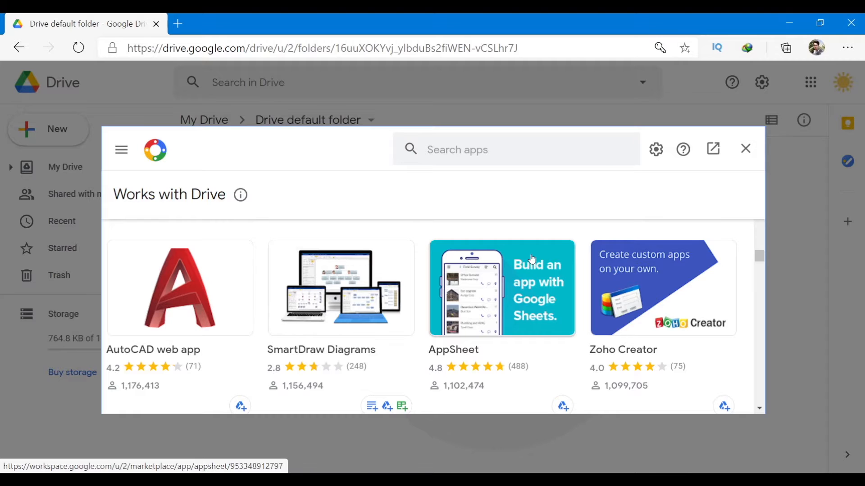
left_click(746, 148)
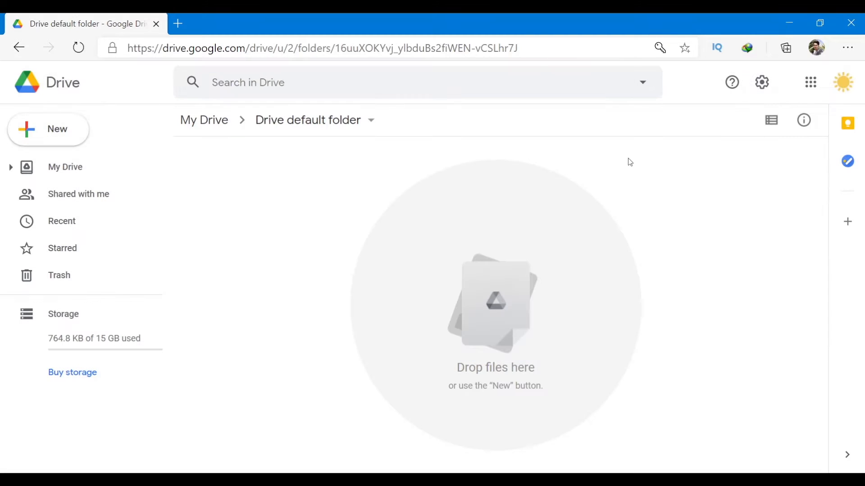
Create a blank Google Docs document from Drive's New menu.
left_click(57, 133)
mouse_move(171, 223)
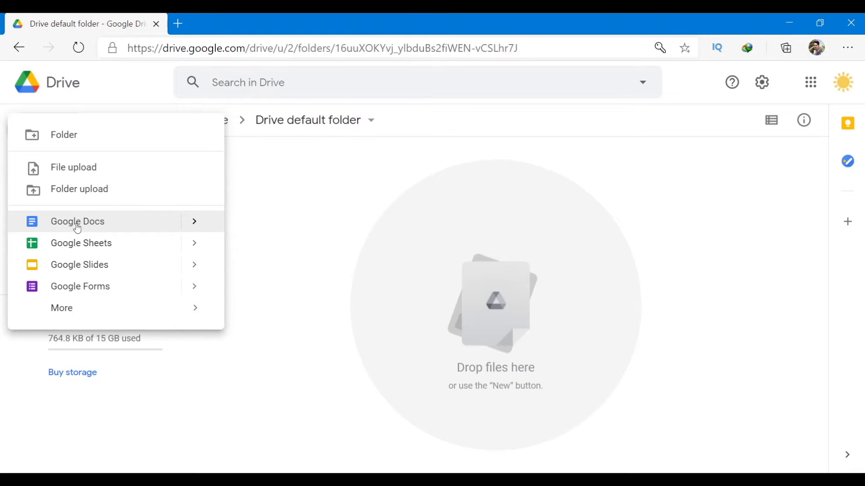
mouse_move(195, 222)
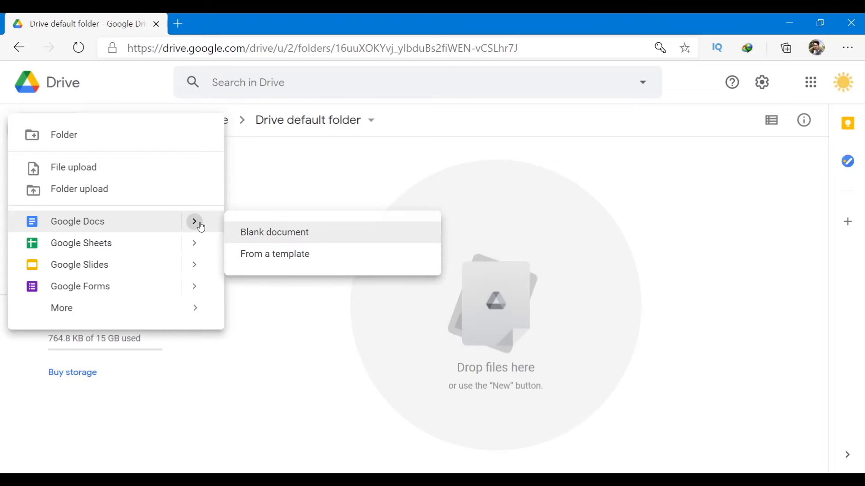
left_click(296, 232)
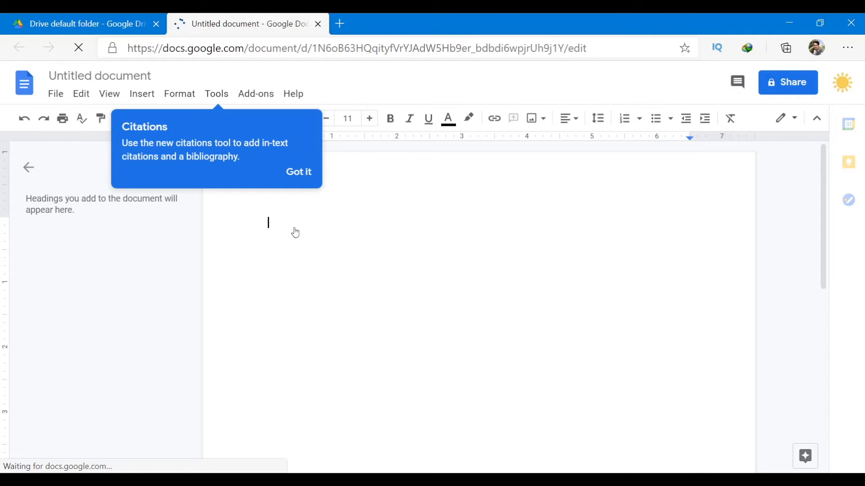
Dismiss the Citations tip and rename the untitled document to 'First Document'.
left_click(299, 174)
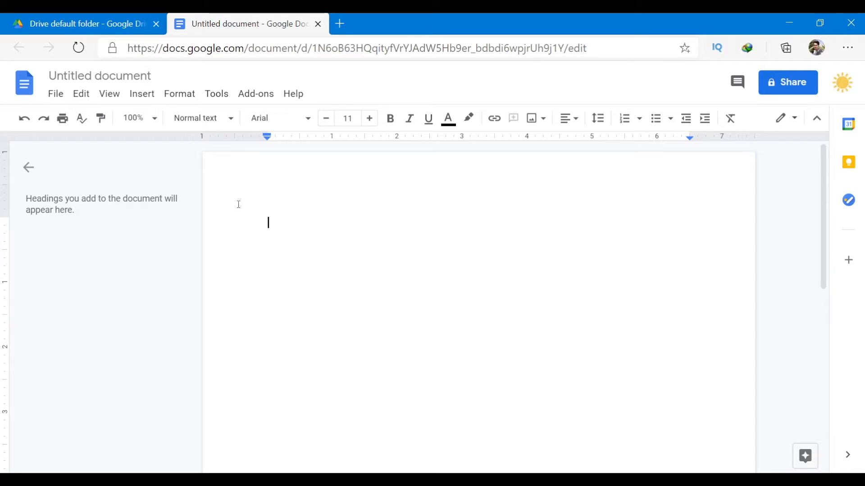
left_click(136, 71)
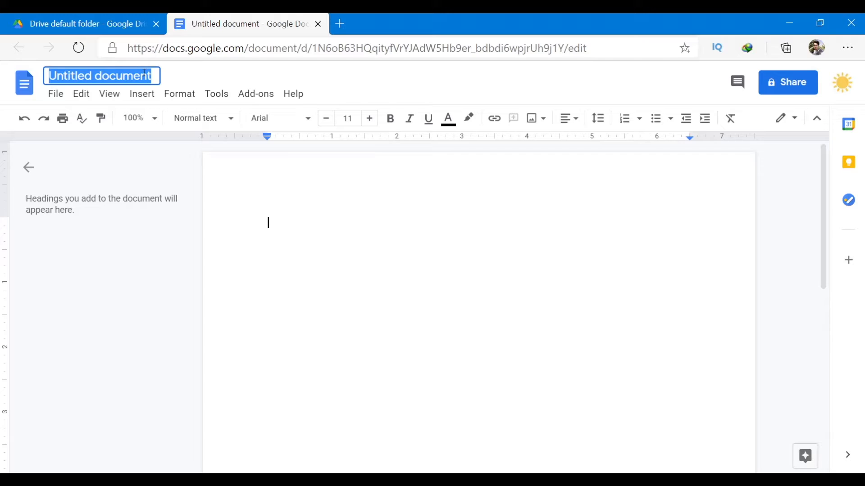
type("First Doc")
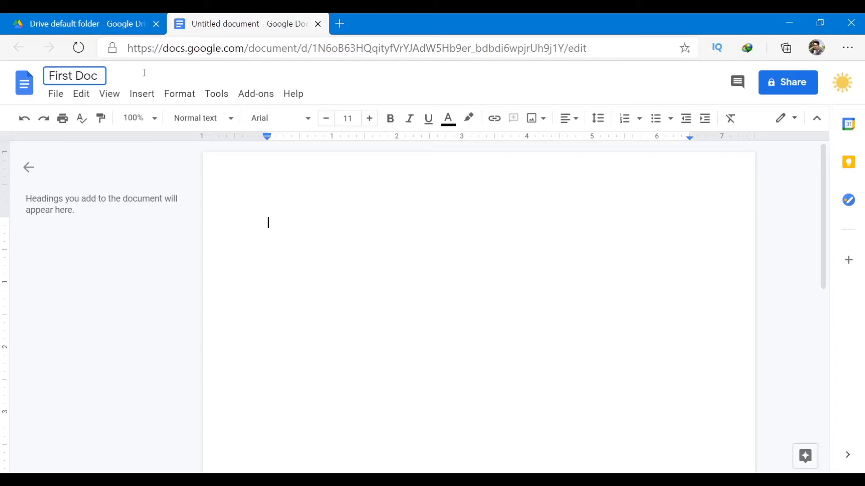
type("ument")
key("Return")
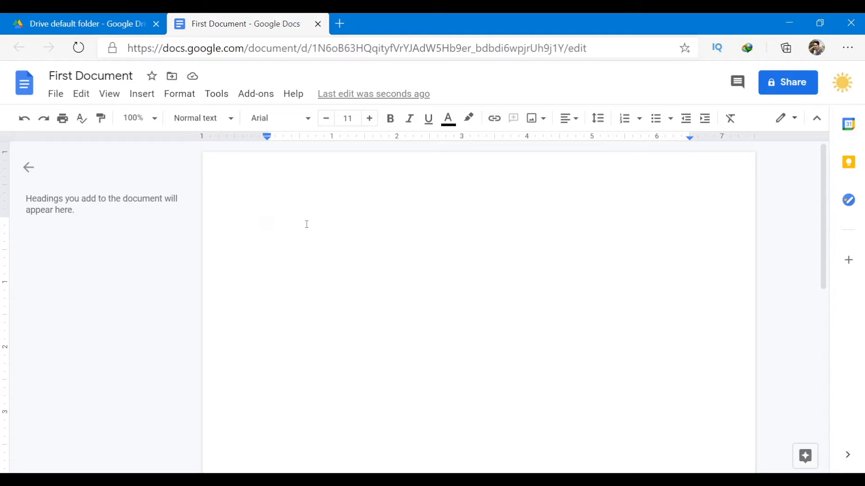
Type 'Hello there everyone' and, on the next line, 'I hope that you are having a great day'.
type("Hell")
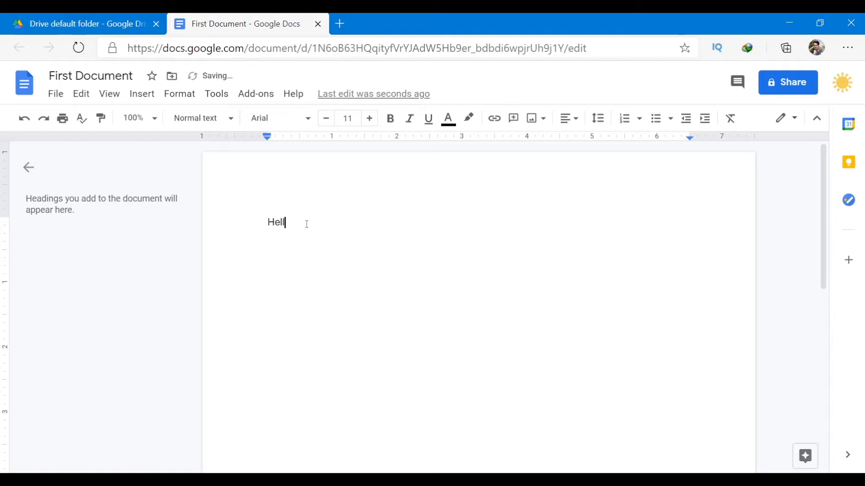
type("o there everyone")
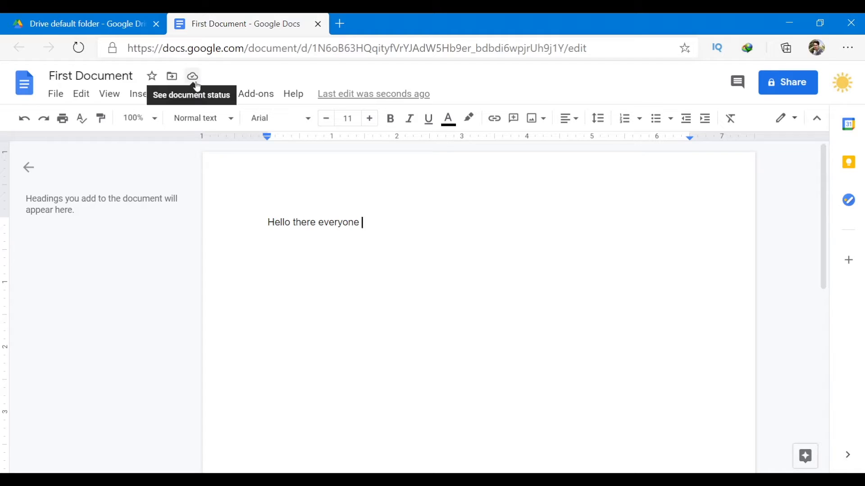
key("Return")
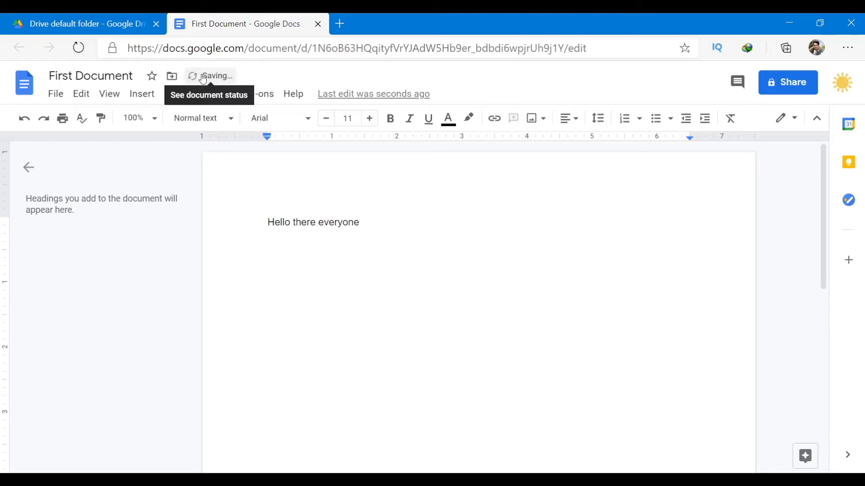
type("I hope")
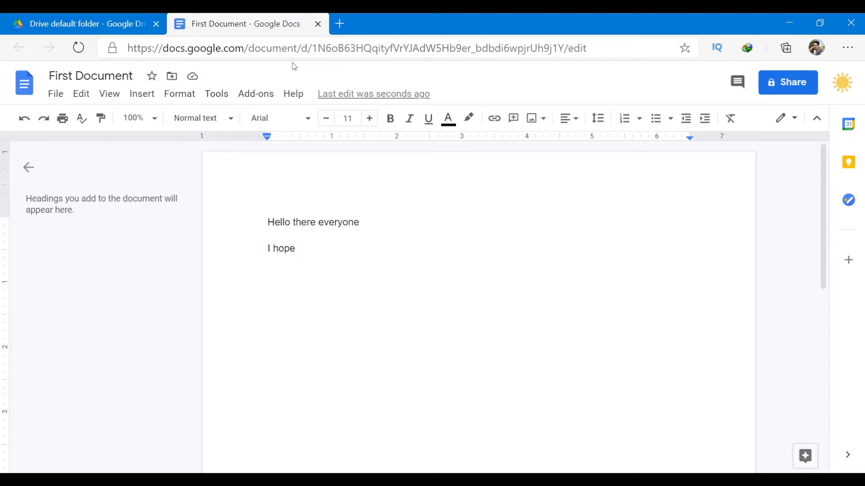
type("that you a")
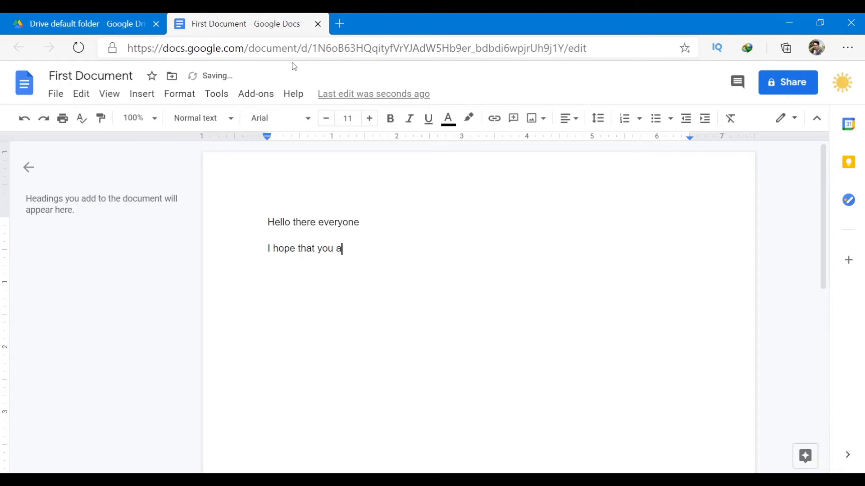
type("re having a great day")
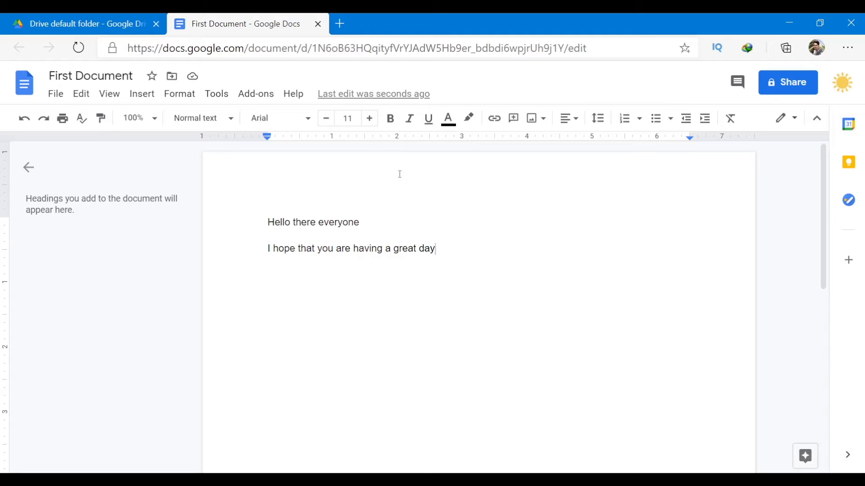
Glance at the Add-ons menu, then show the Normal text paragraph style choices.
left_click(255, 93)
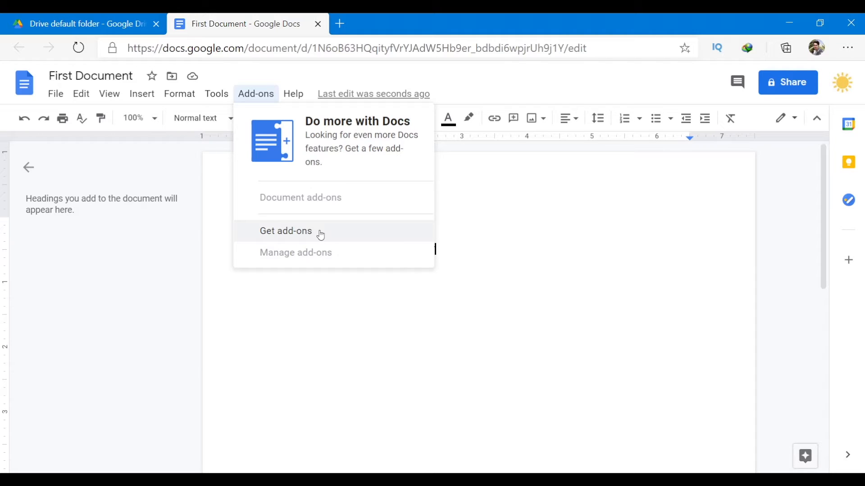
left_click(333, 303)
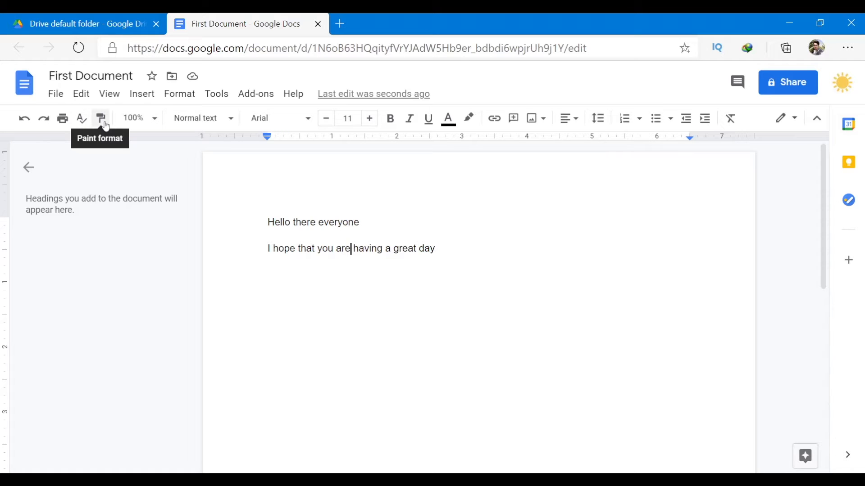
left_click(222, 122)
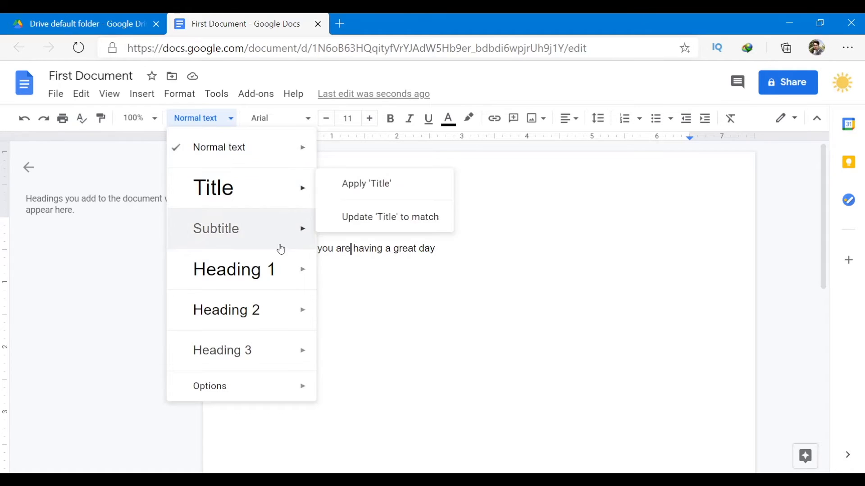
Enlarge 'having a great da' in the second line to 14 pt font size.
left_click(278, 118)
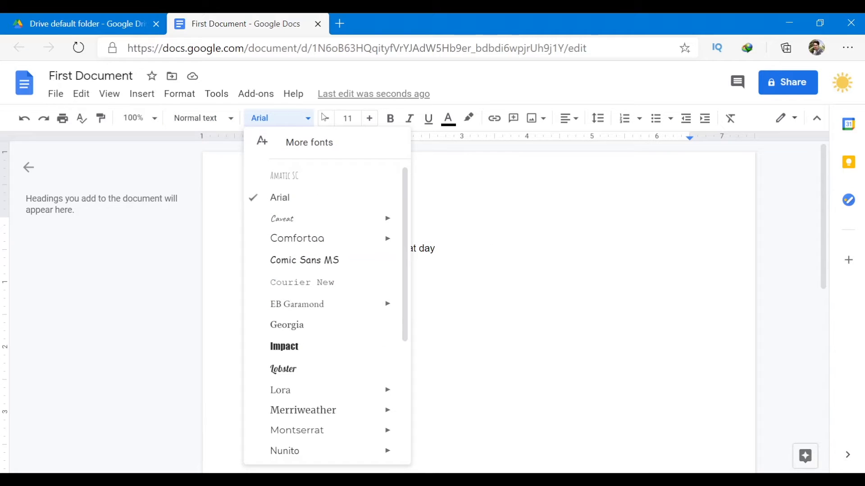
left_click(372, 120)
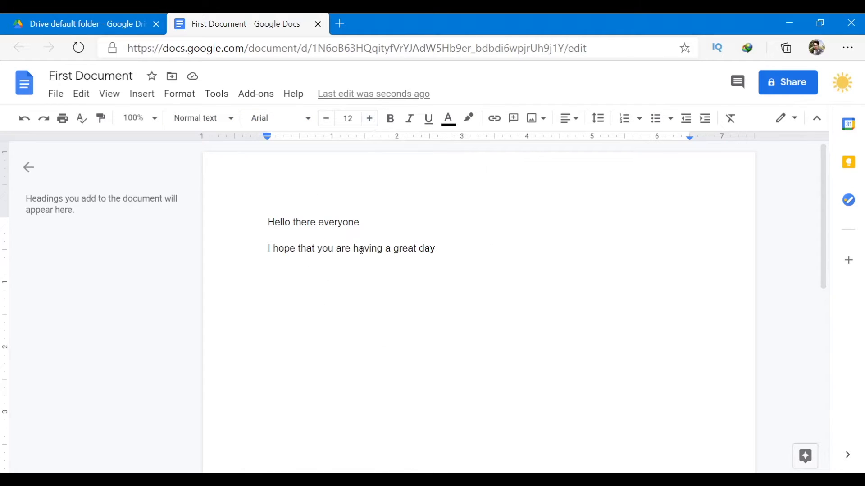
left_click_drag(353, 248, 431, 249)
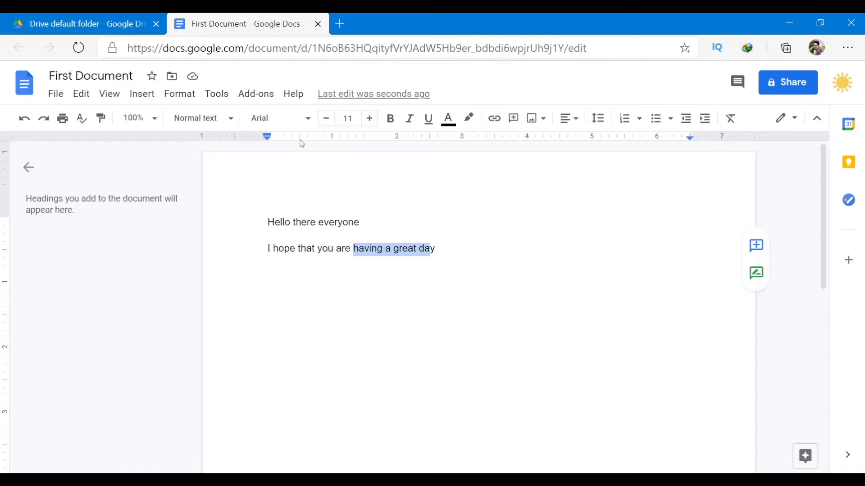
left_click(368, 119)
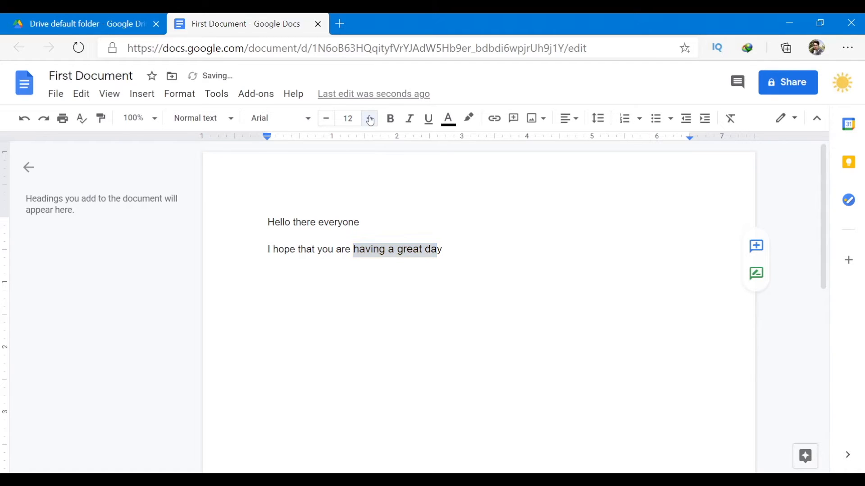
left_click(368, 120)
left_click(368, 119)
left_click(378, 293)
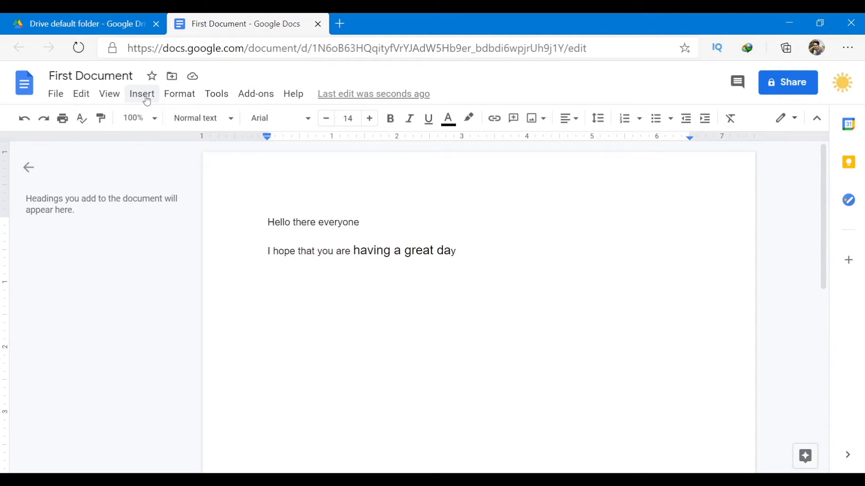
Open First Document's sharing settings via File > Share and focus the Add people field.
left_click(56, 94)
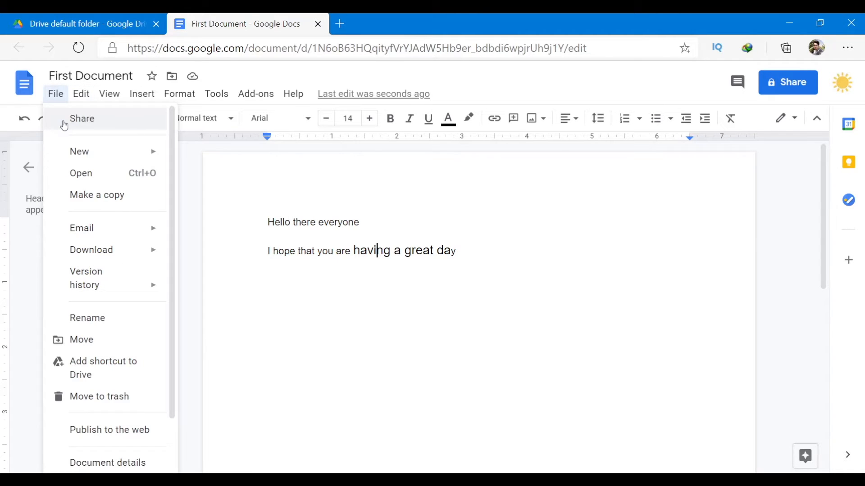
scroll(114, 193, "down", 2)
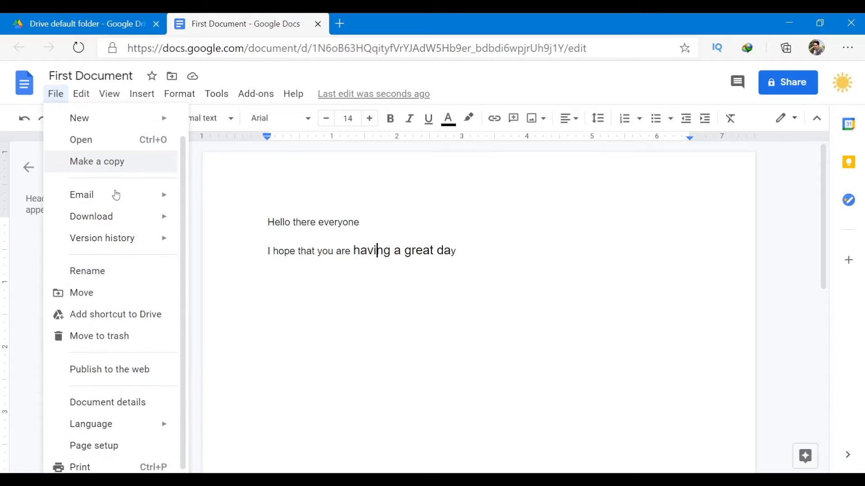
mouse_move(116, 194)
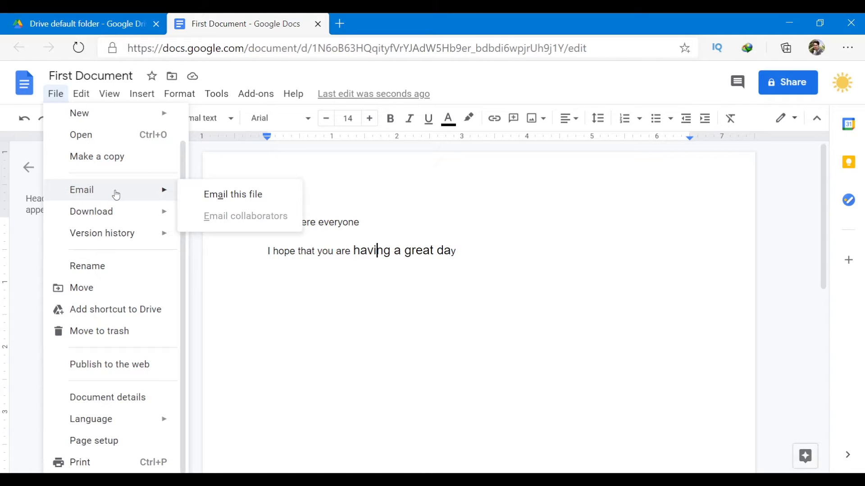
scroll(116, 194, "up", 2)
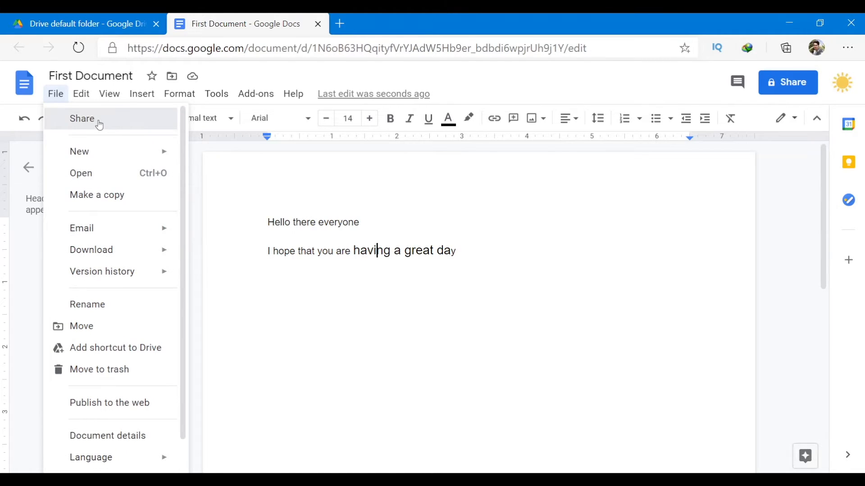
left_click(100, 123)
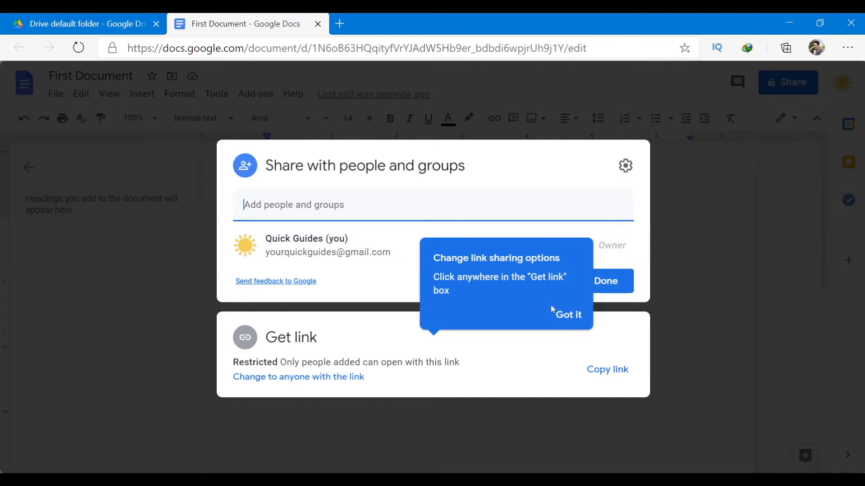
left_click(568, 315)
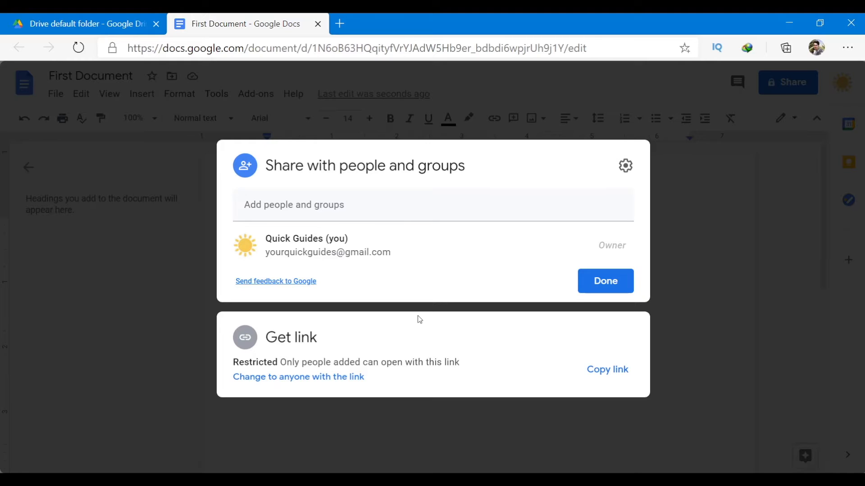
left_click(346, 216)
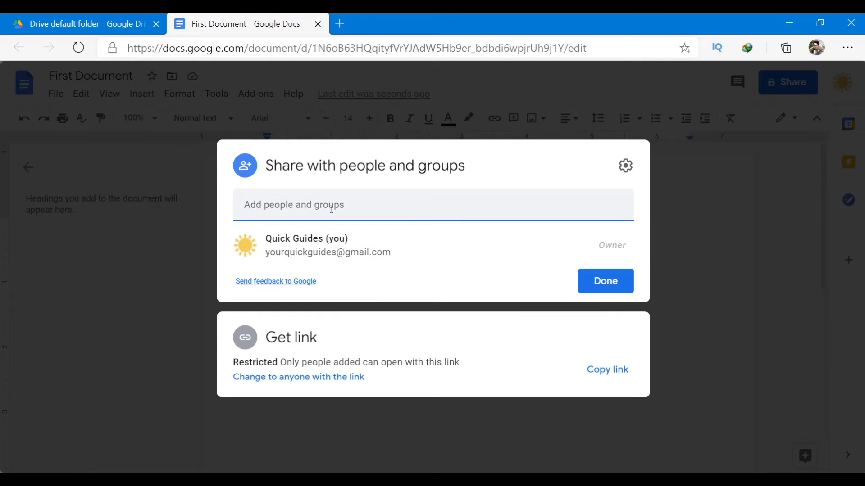
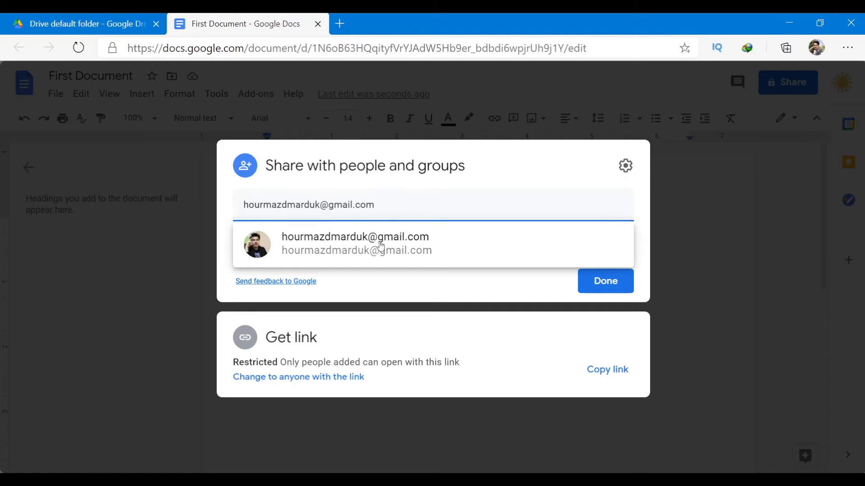
Enter the contact's e-mail address and pick the matching suggestion as recipient.
left_click(378, 260)
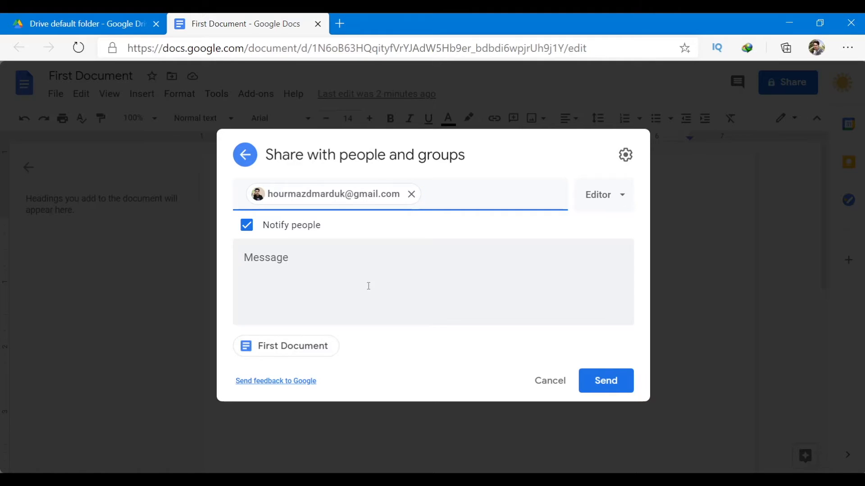
Try Commenter and Viewer roles, settle on Editor, and send the share invitation.
left_click(620, 204)
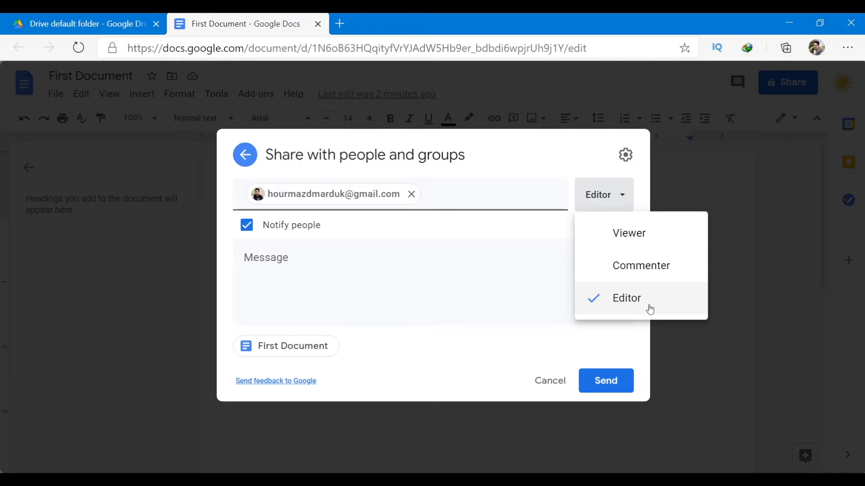
left_click(651, 269)
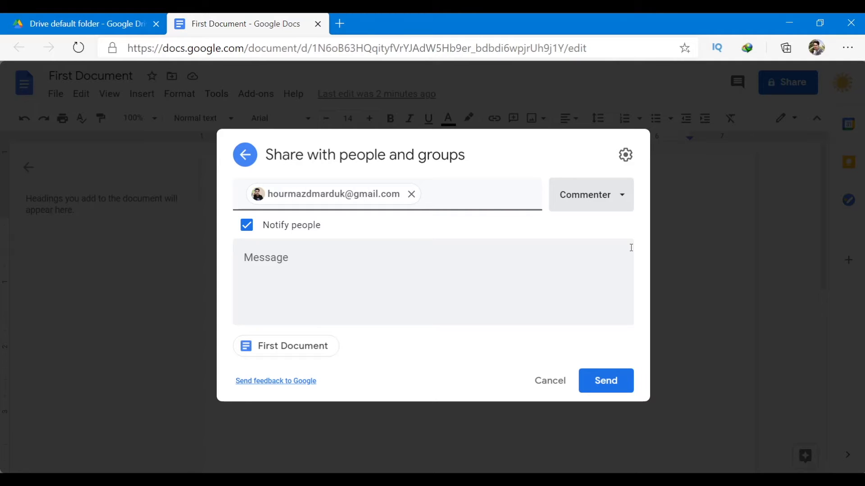
left_click(621, 195)
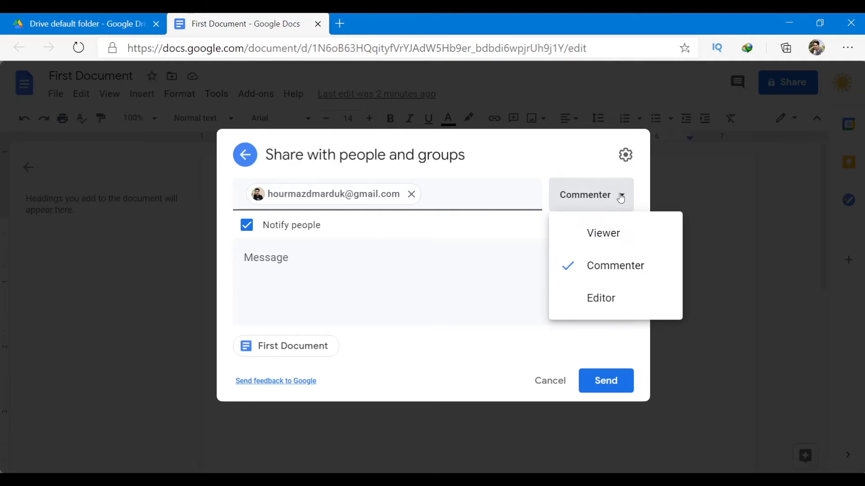
left_click(626, 230)
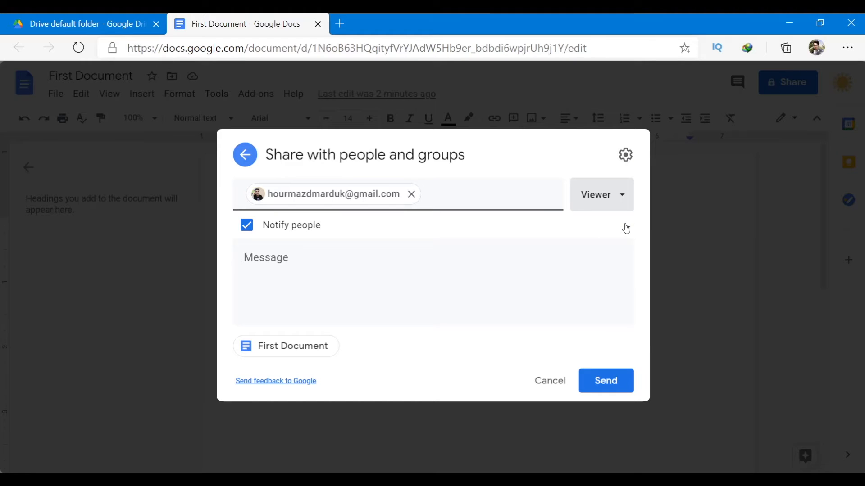
left_click(628, 193)
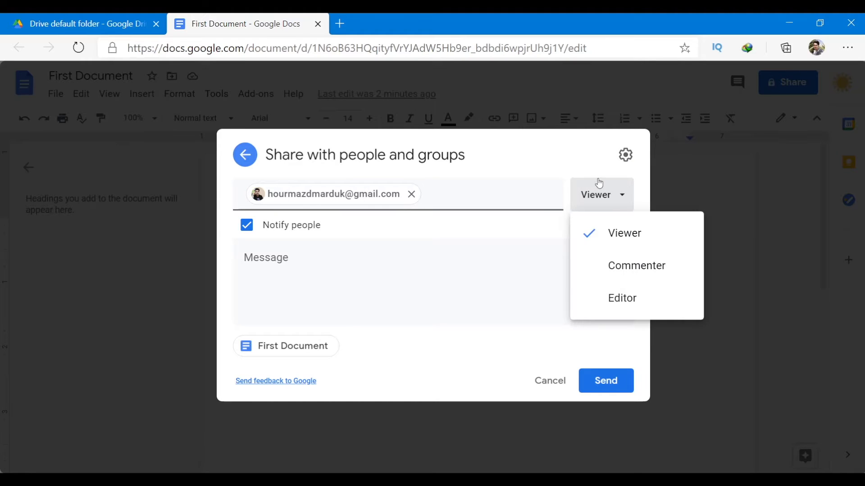
left_click(609, 301)
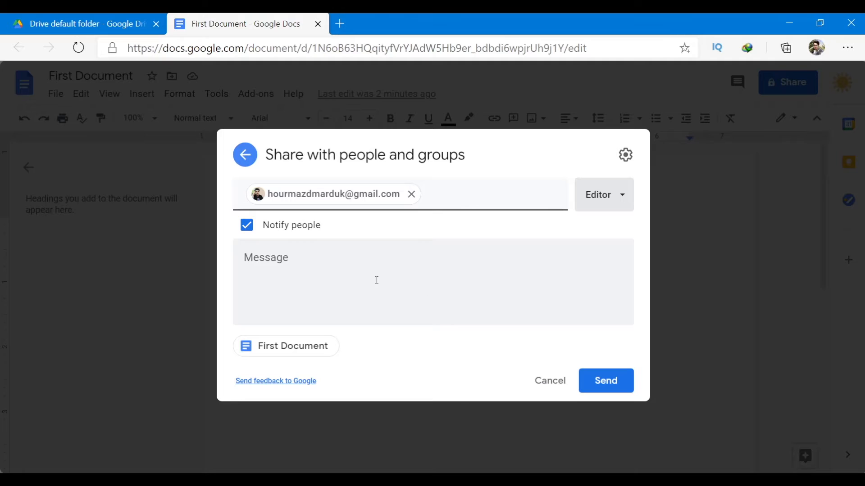
left_click(280, 259)
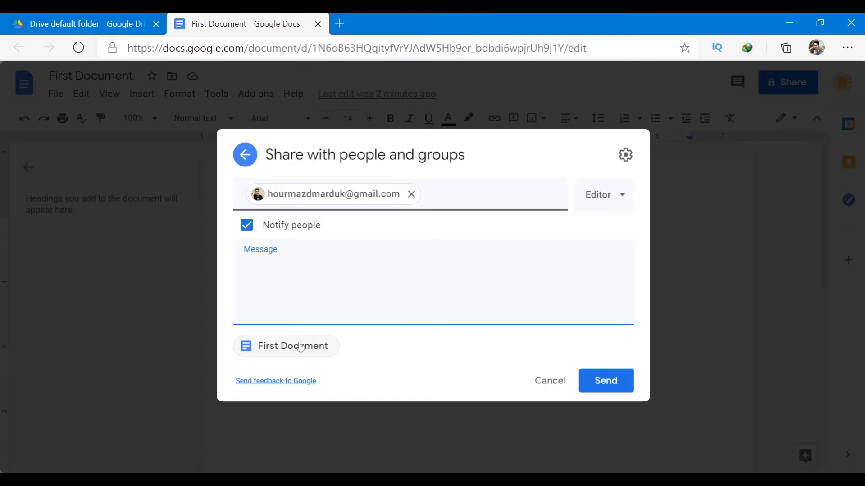
left_click(605, 386)
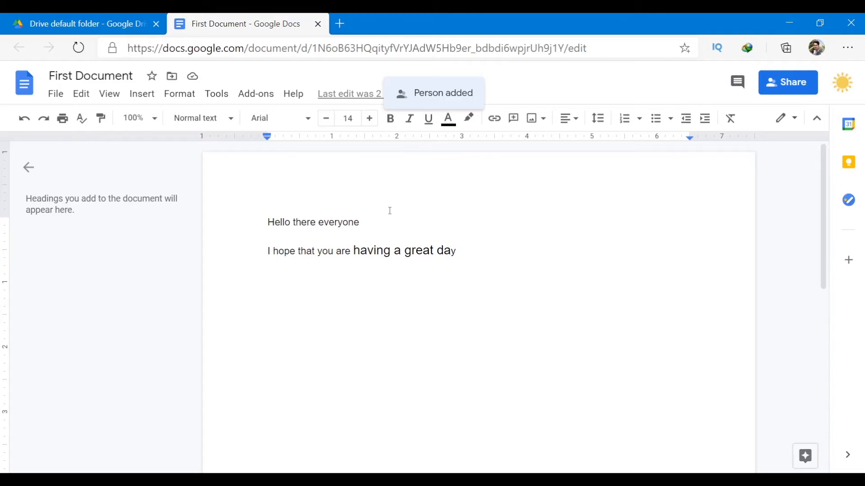
left_click(57, 95)
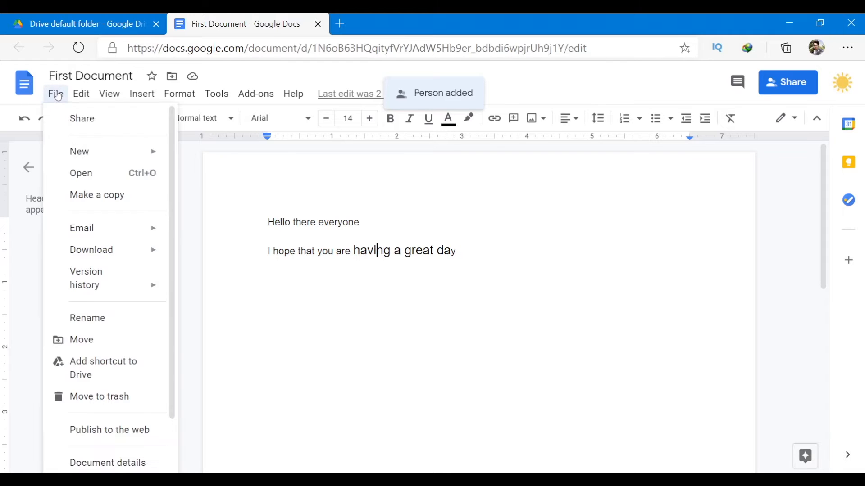
mouse_move(84, 154)
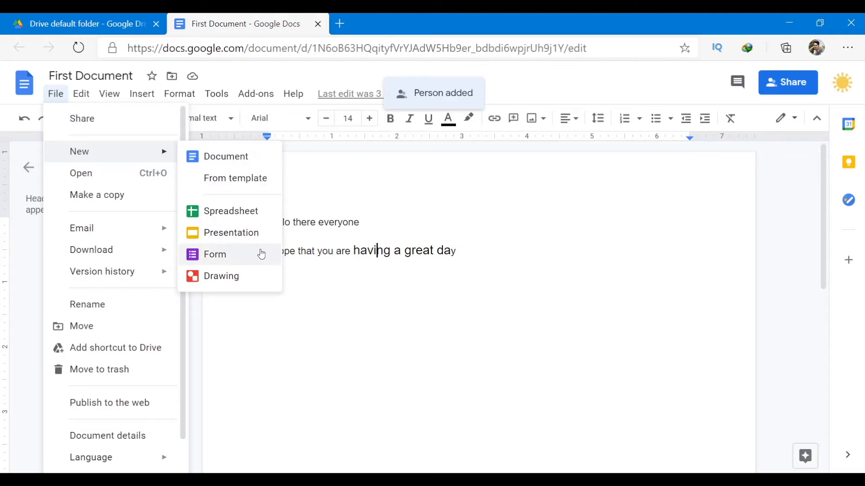
left_click(120, 182)
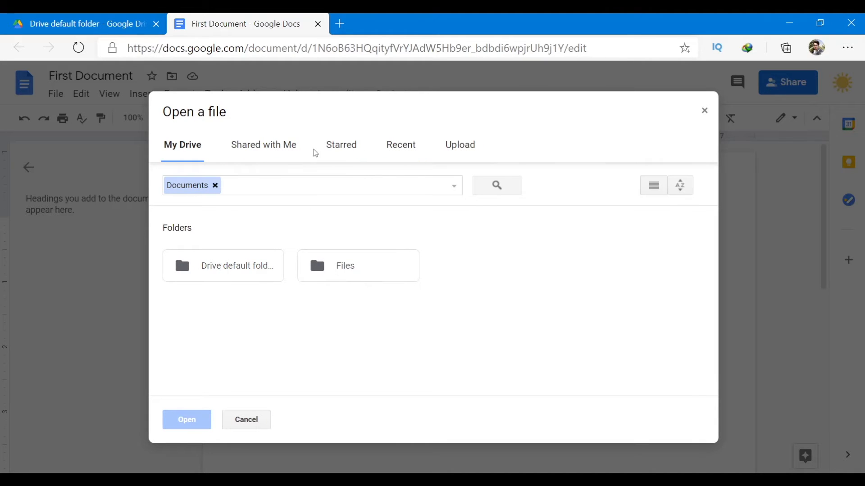
double_click(355, 275)
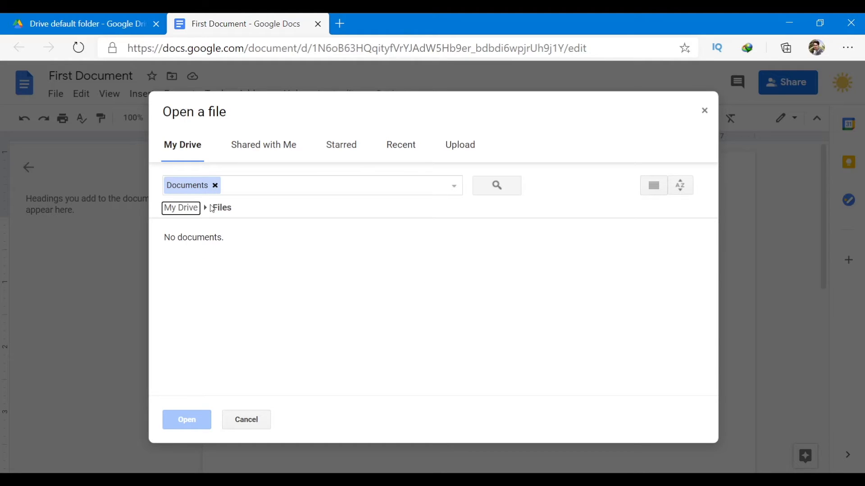
left_click(705, 111)
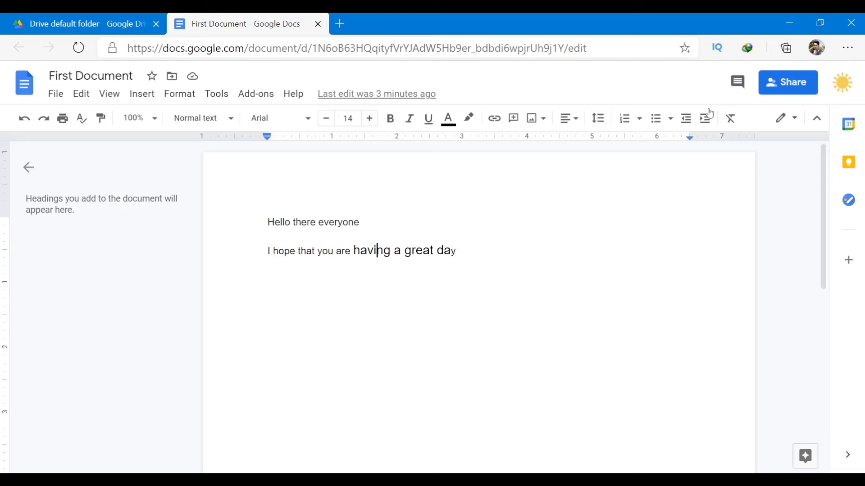
Start a copy of the document named 'Copy of First Document' in My Drive.
left_click(54, 93)
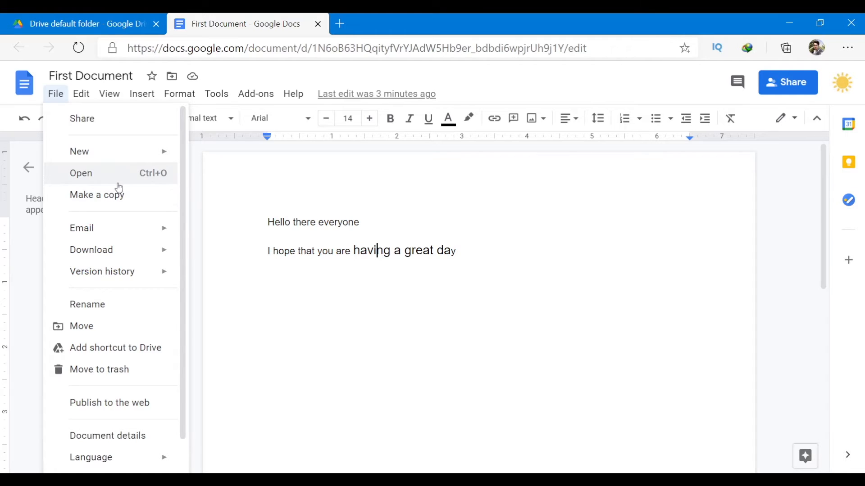
left_click(125, 197)
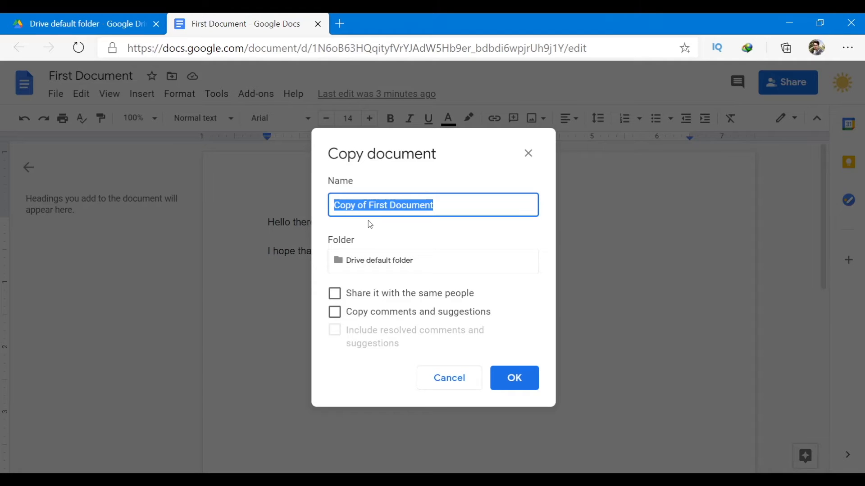
left_click(369, 206)
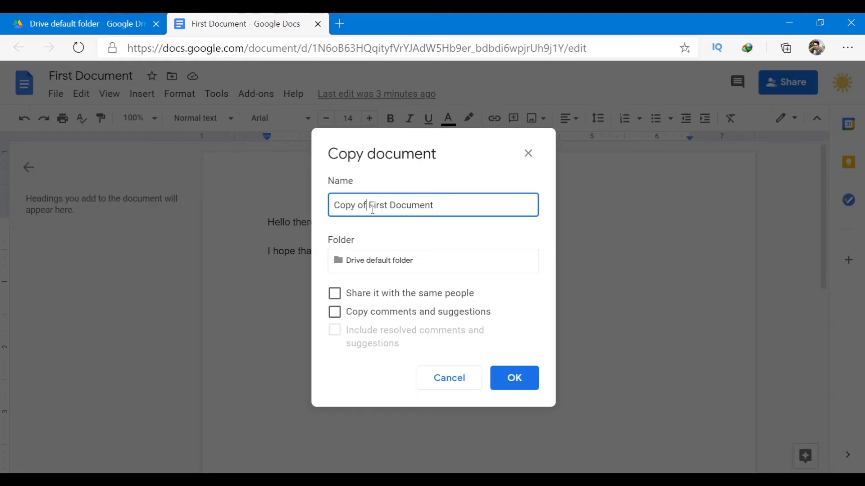
left_click(387, 262)
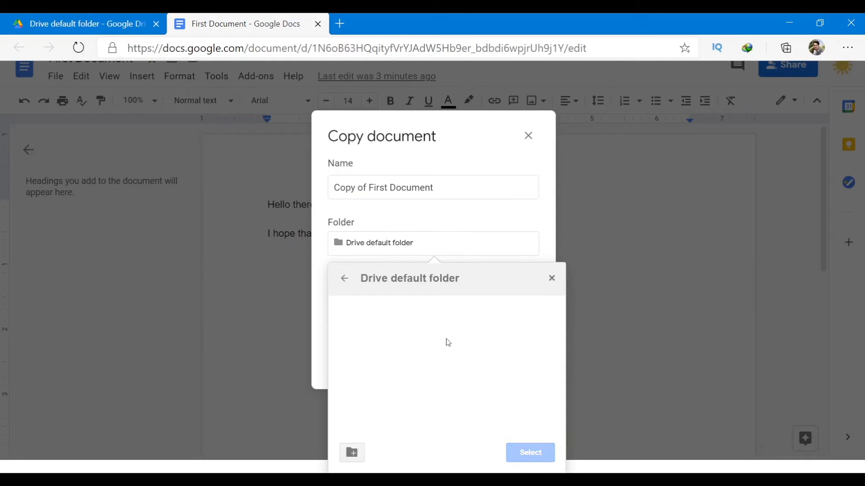
left_click(344, 278)
left_click(532, 453)
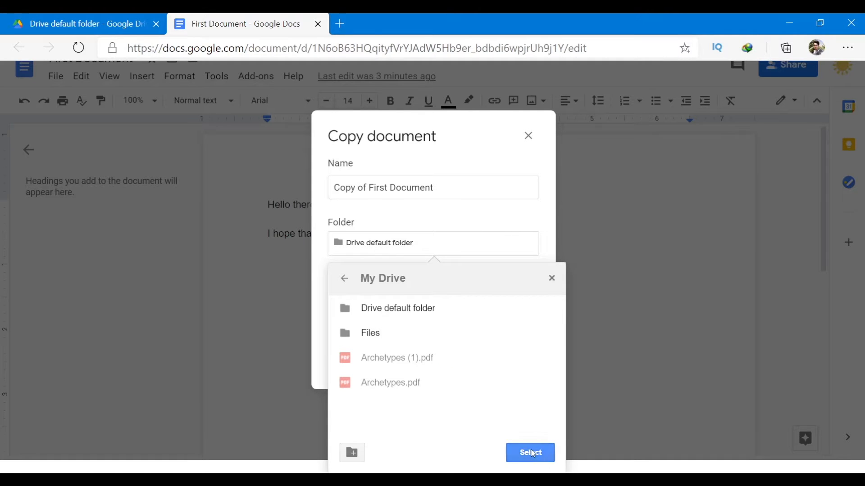
Tick both sharing with the same people and copying comments and suggestions.
left_click(344, 290)
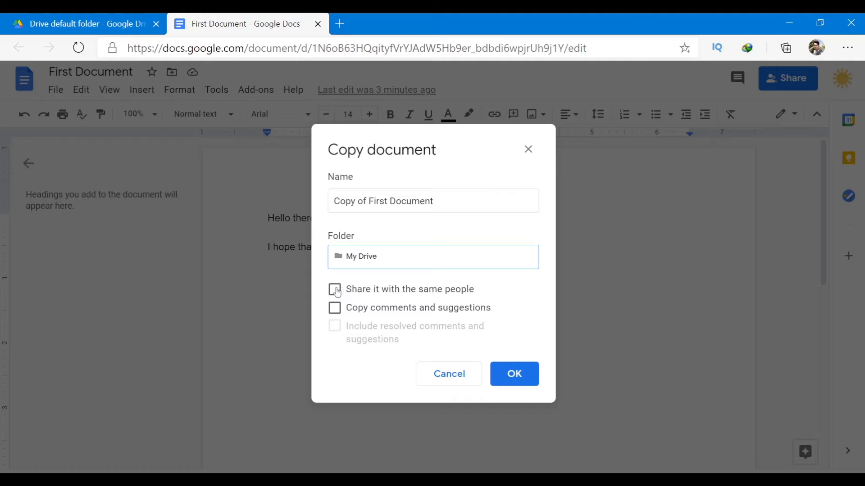
left_click(341, 293)
left_click(378, 307)
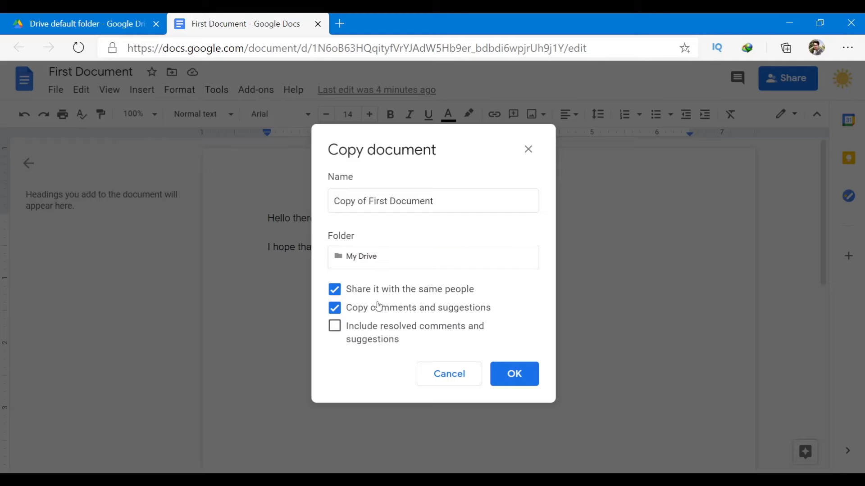
left_click(338, 285)
left_click(339, 306)
left_click(338, 313)
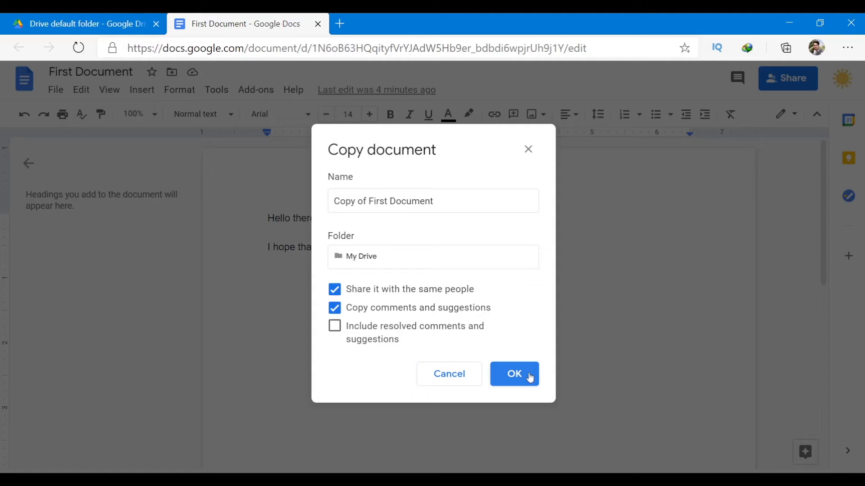
Confirm the copy, then open the Drive default folder from My Drive and select First Document.
left_click(515, 382)
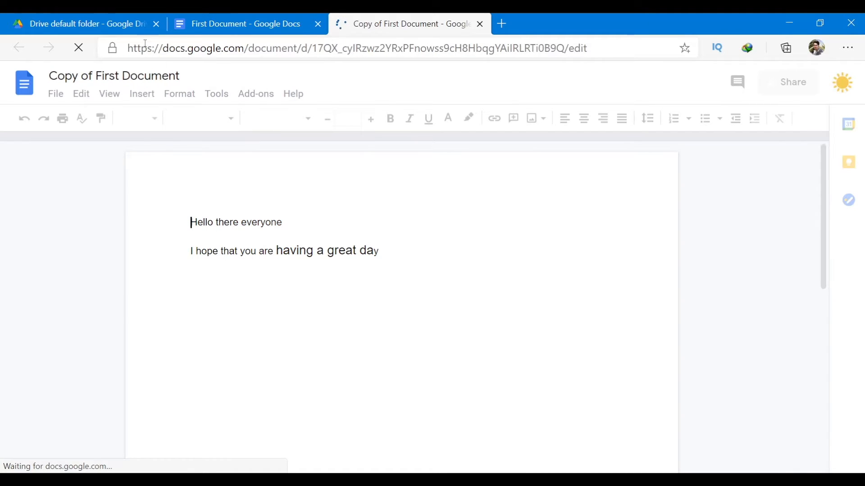
left_click(81, 24)
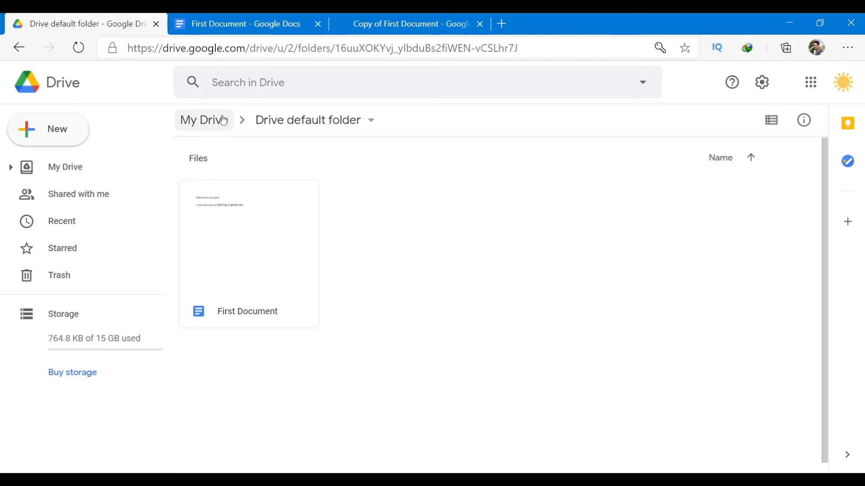
left_click(207, 120)
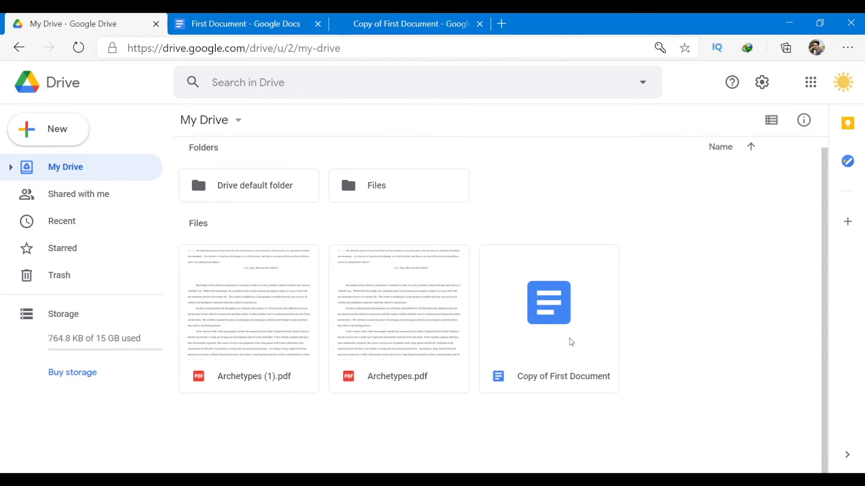
double_click(261, 194)
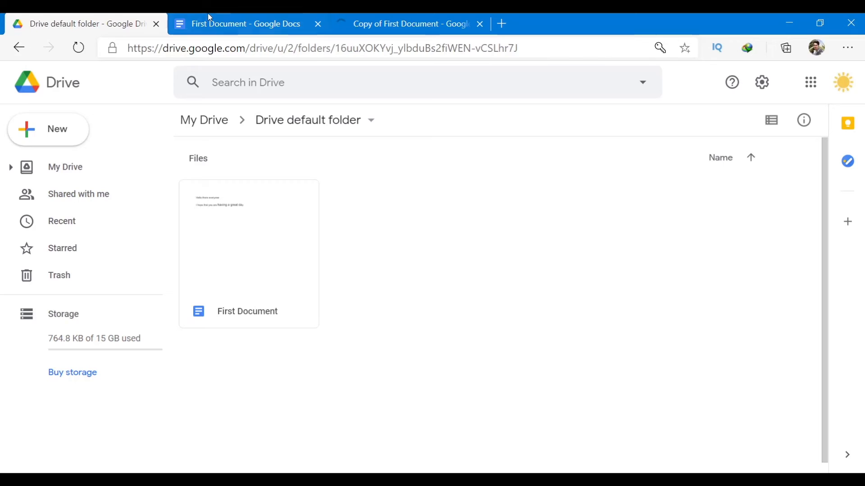
left_click(239, 243)
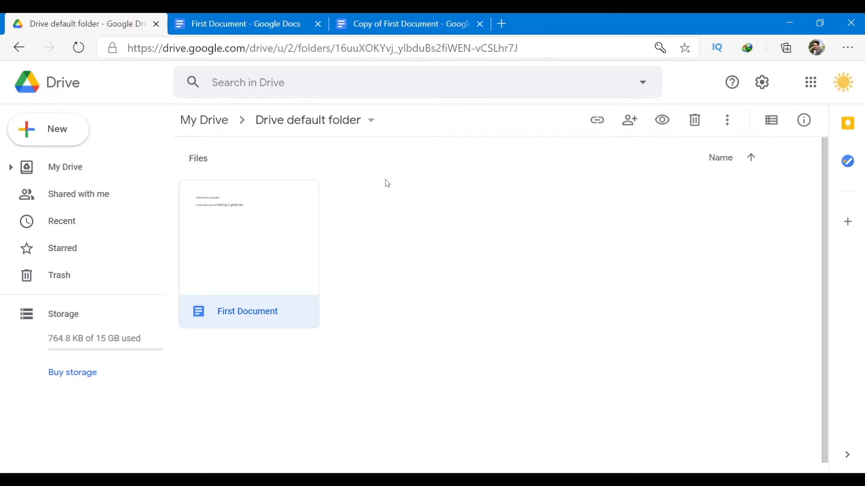
Preview First Document, close the preview, and open it in Google Docs.
left_click(663, 120)
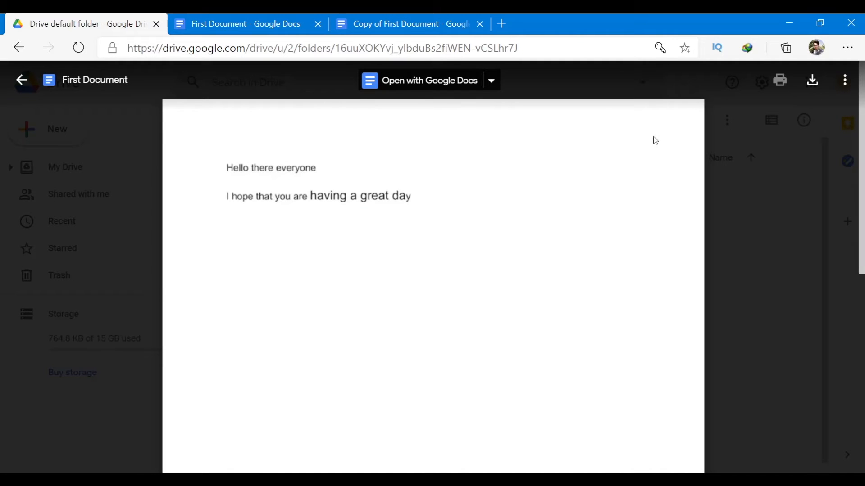
left_click(745, 211)
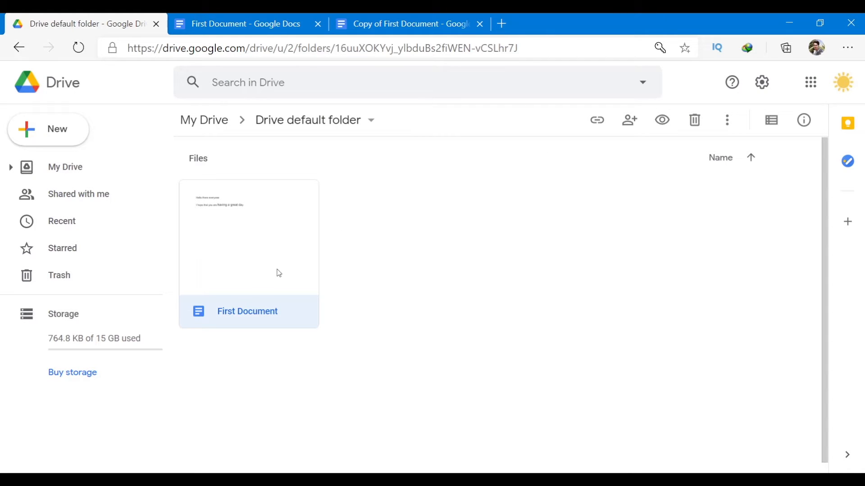
double_click(242, 270)
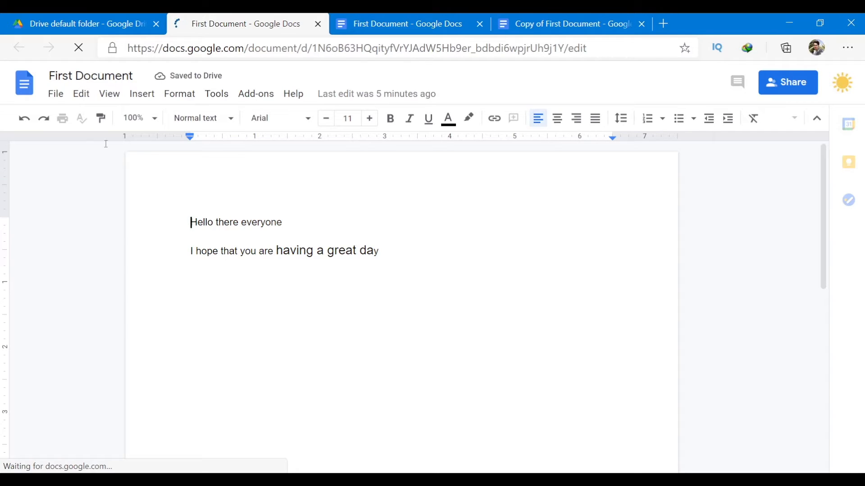
Start emailing First Document via File > Email > Email this file.
left_click(52, 96)
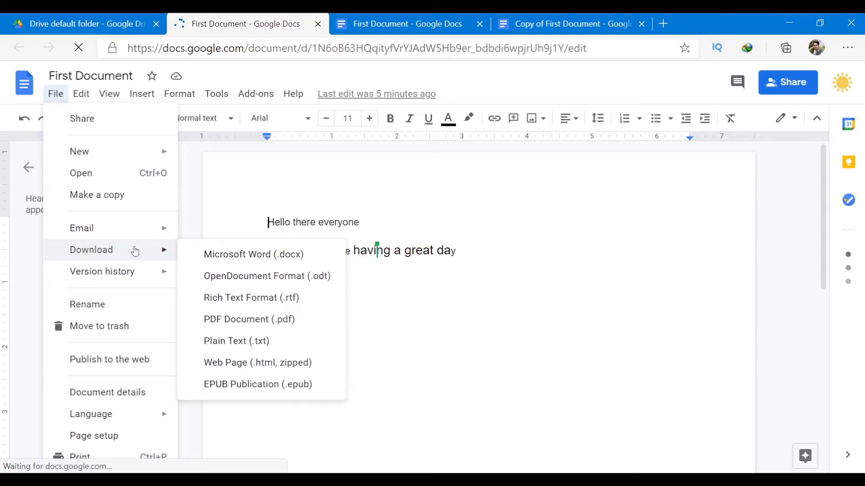
mouse_move(142, 230)
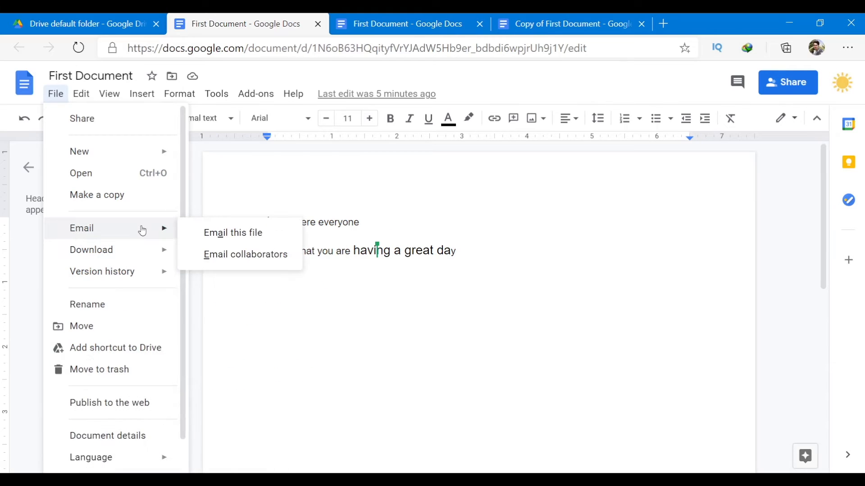
left_click(273, 237)
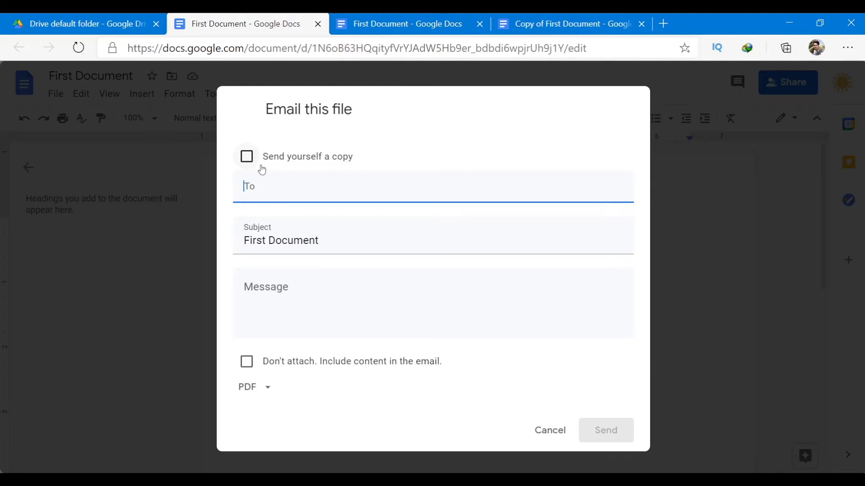
Add the suggested contact as recipient and keep PDF as the attachment format.
left_click(287, 194)
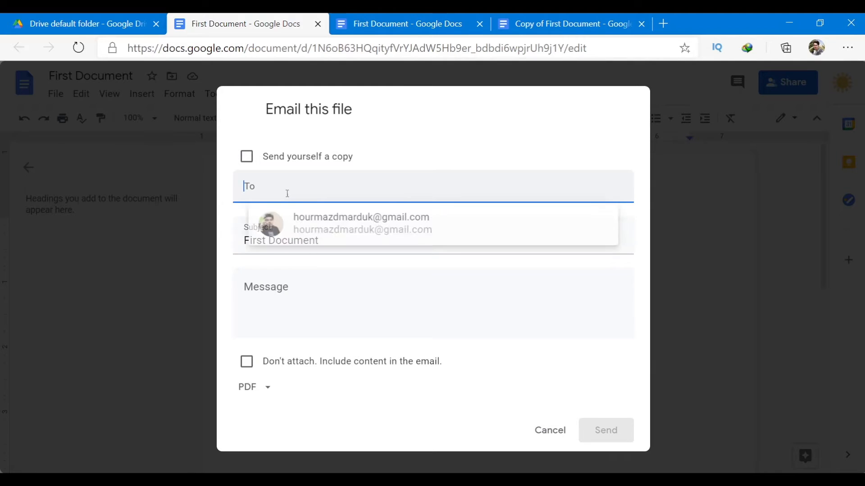
left_click(321, 219)
left_click(345, 244)
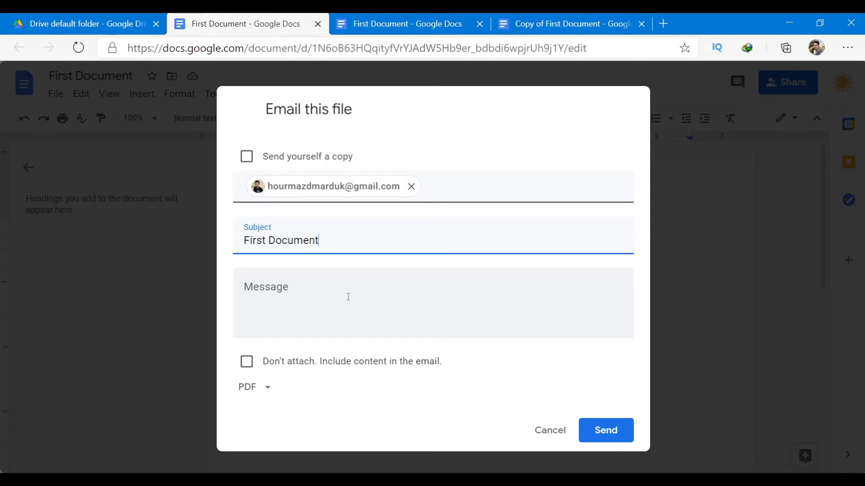
left_click(348, 297)
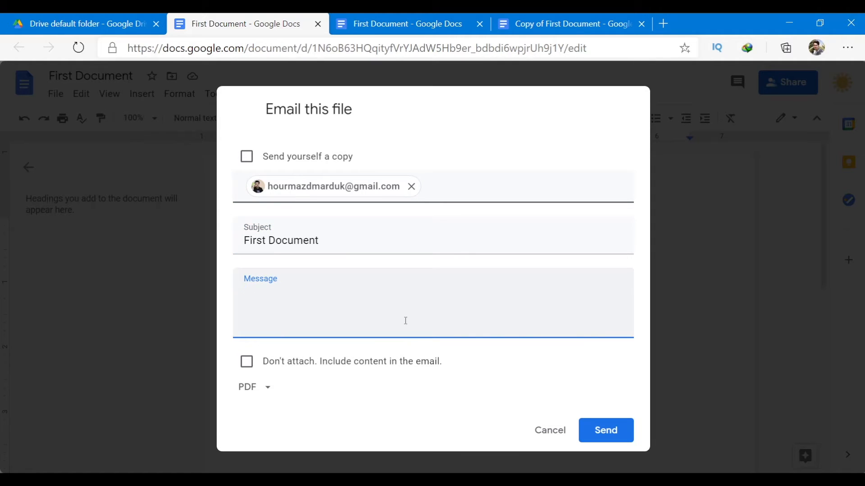
left_click(269, 391)
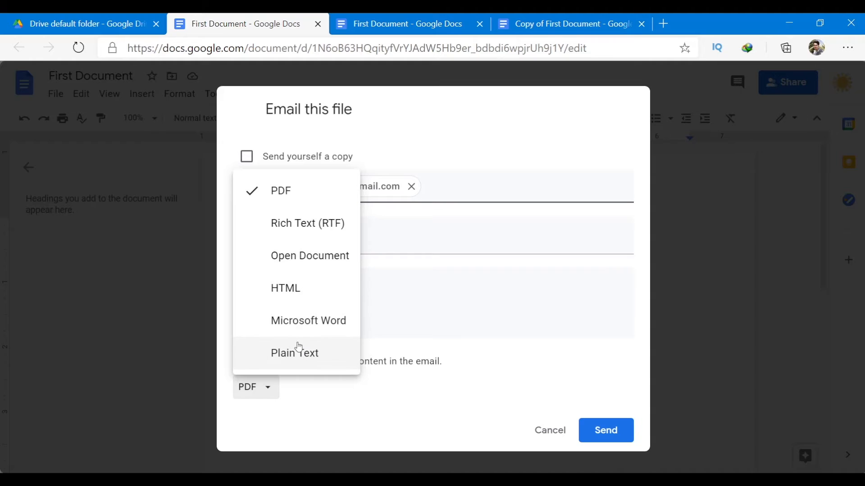
left_click(467, 307)
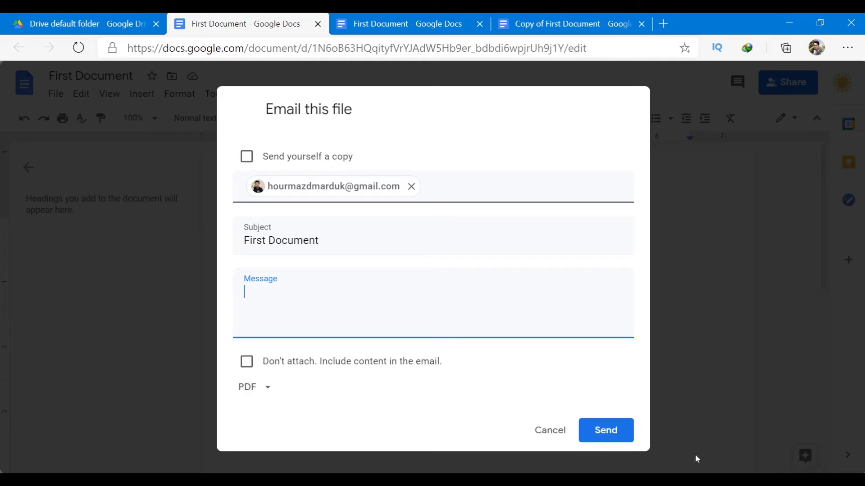
Write 'Hello this is the latest version of my document', include content inline, and send.
type("llo this is the latest version of my document")
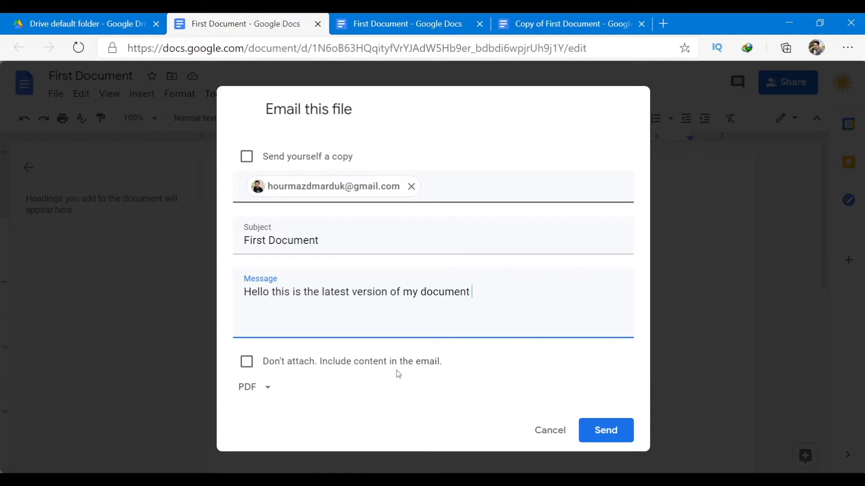
left_click(249, 361)
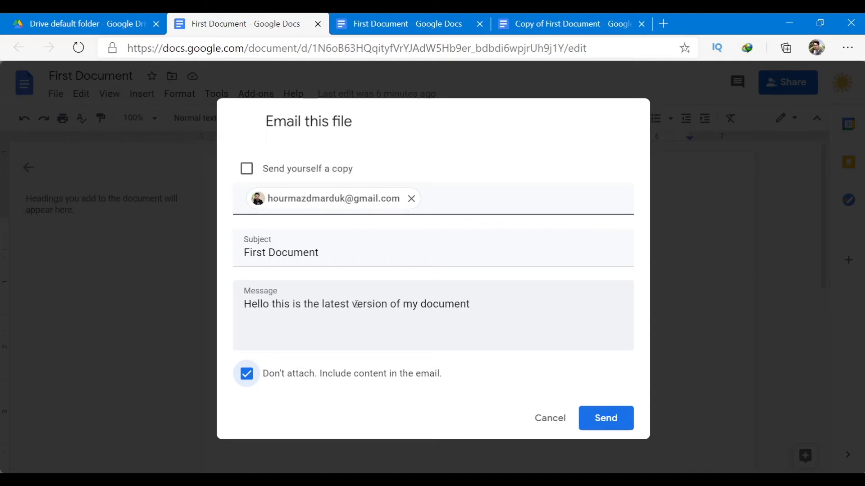
left_click(382, 339)
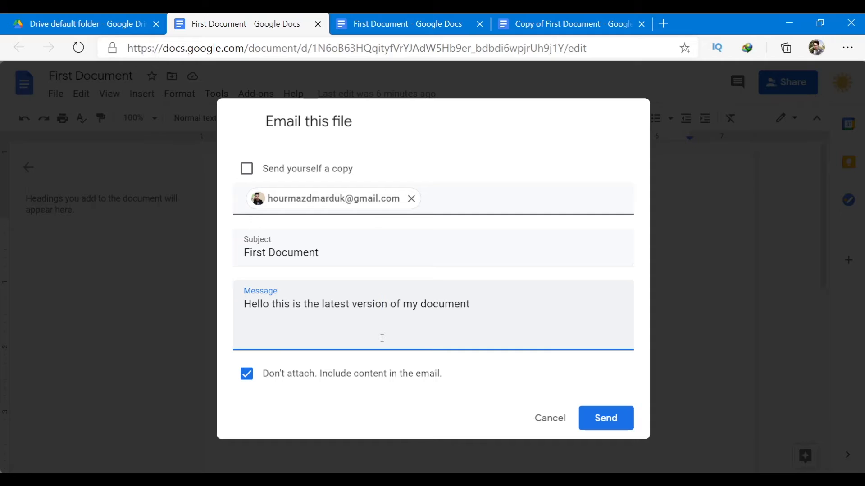
left_click(543, 297)
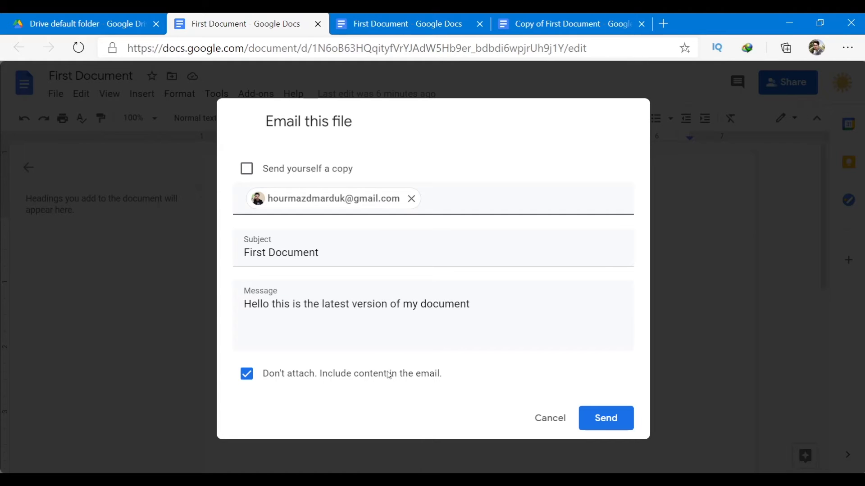
left_click(477, 338)
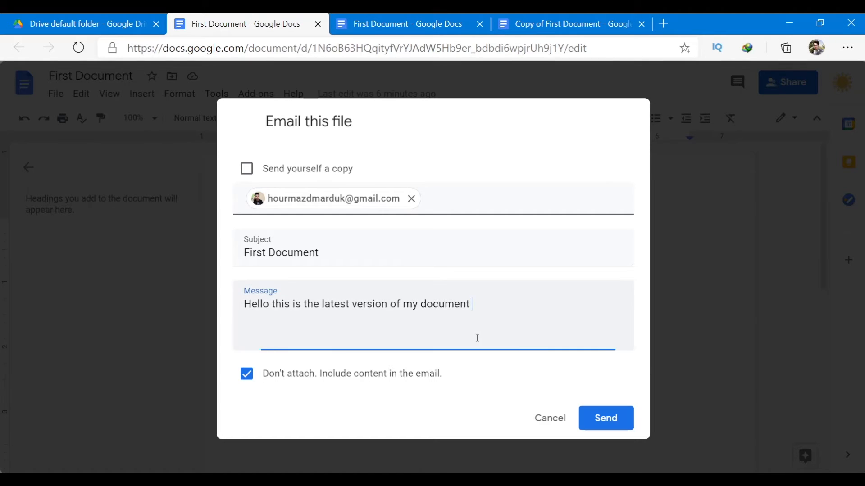
left_click(613, 417)
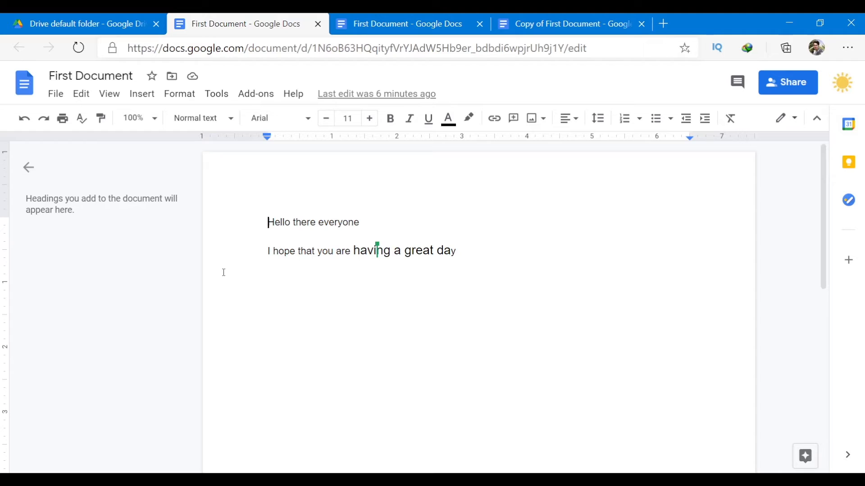
Download First Document as a PDF, open it in Foxit Reader past the security warning, then close it.
left_click(57, 95)
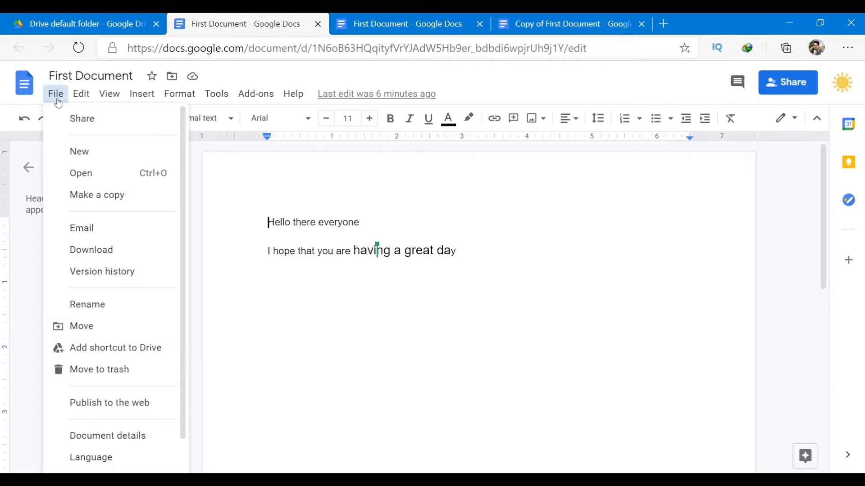
mouse_move(137, 253)
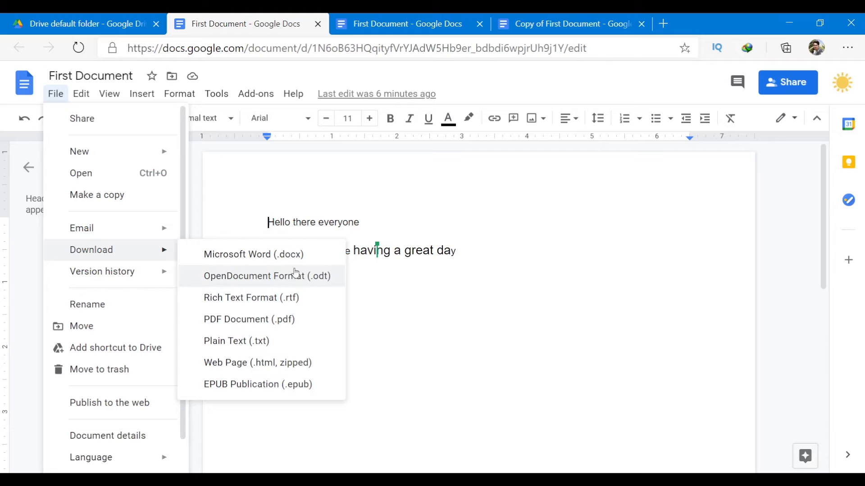
left_click(283, 320)
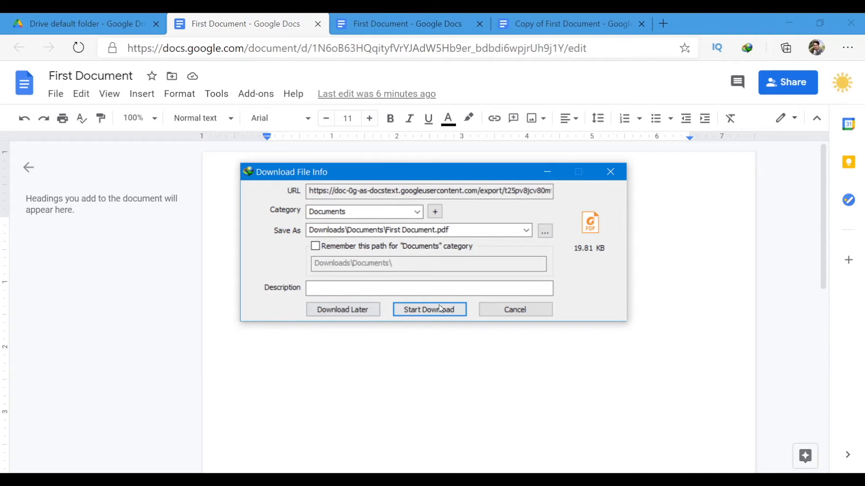
left_click(438, 309)
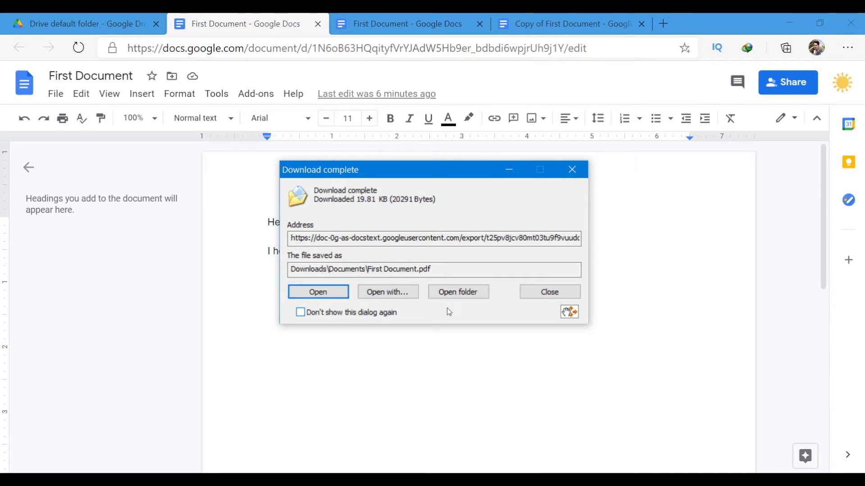
left_click(312, 298)
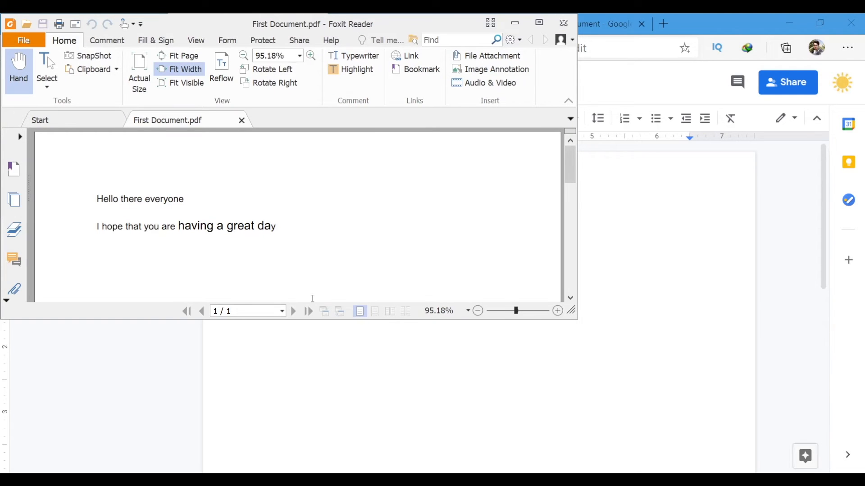
scroll(313, 269, "down", 5)
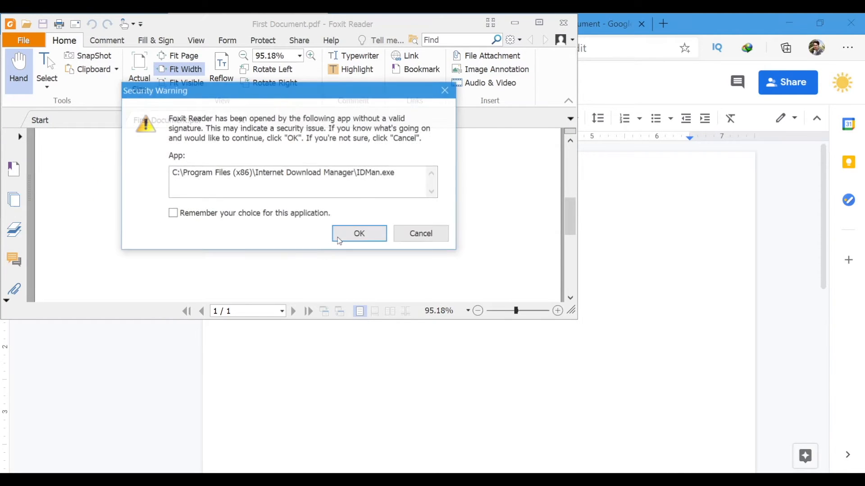
left_click(360, 234)
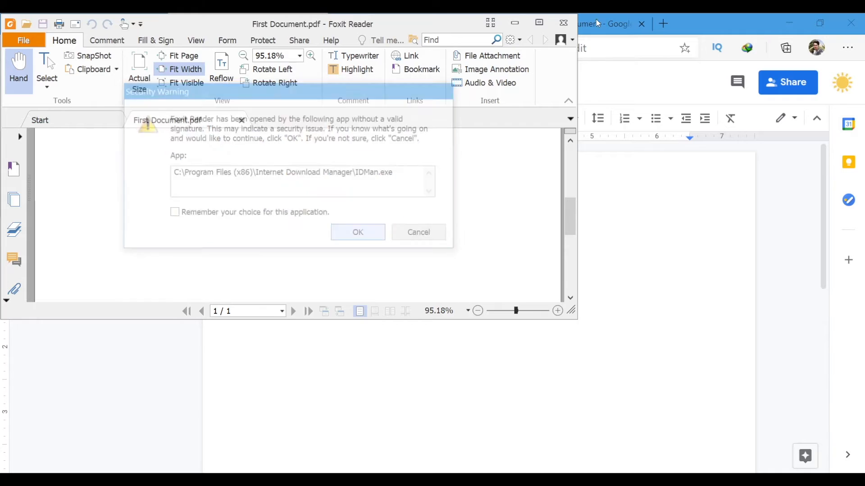
left_click(566, 24)
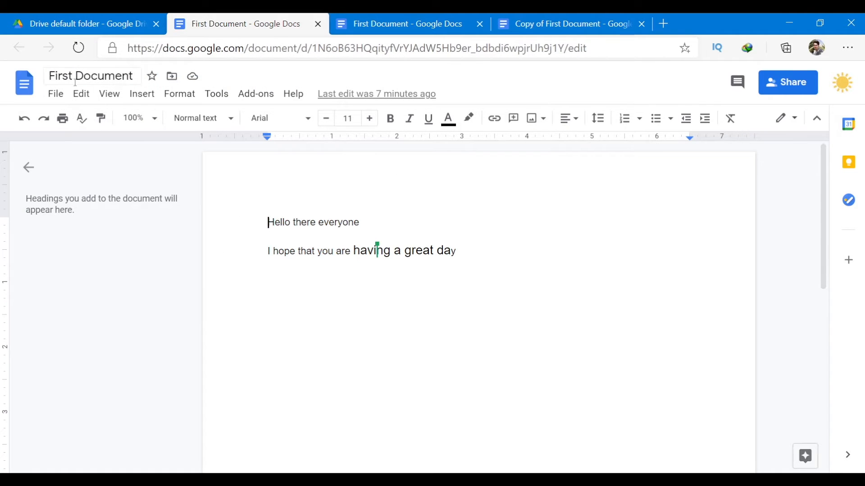
Download First Document as a Word .docx file, check it in WordPad, then close WordPad.
left_click(56, 94)
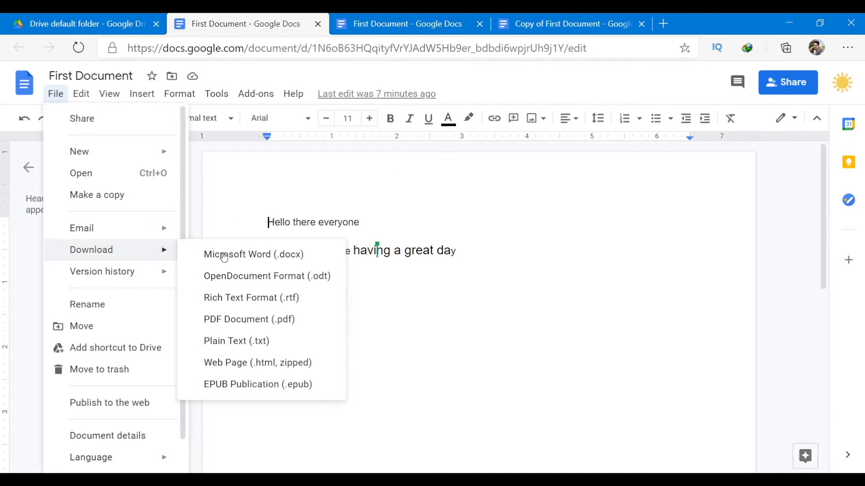
left_click(268, 255)
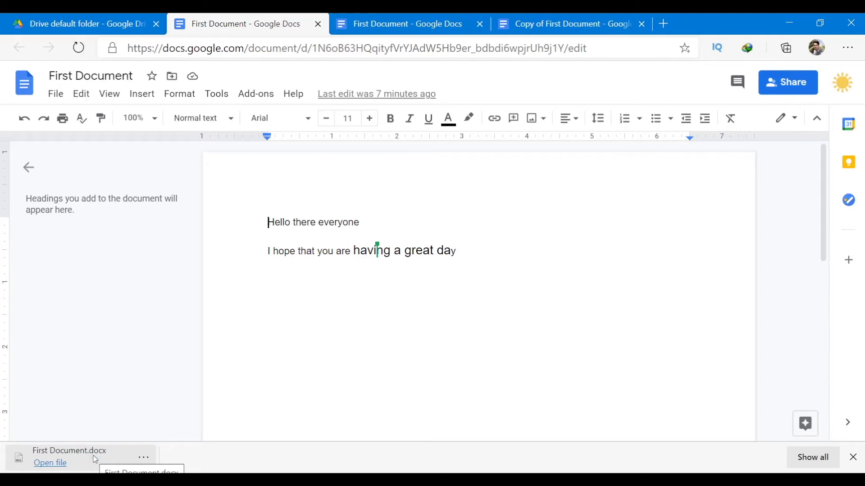
left_click(95, 460)
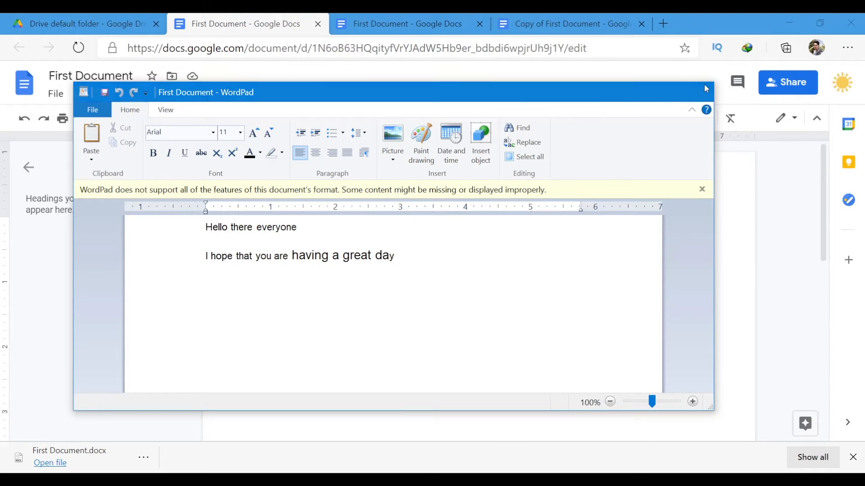
left_click(698, 93)
left_click(55, 93)
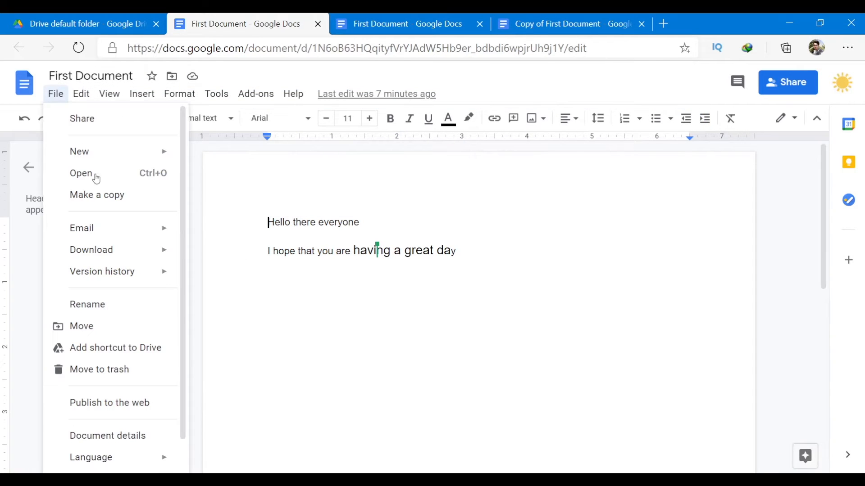
Open First Document's version history from the File menu.
mouse_move(127, 256)
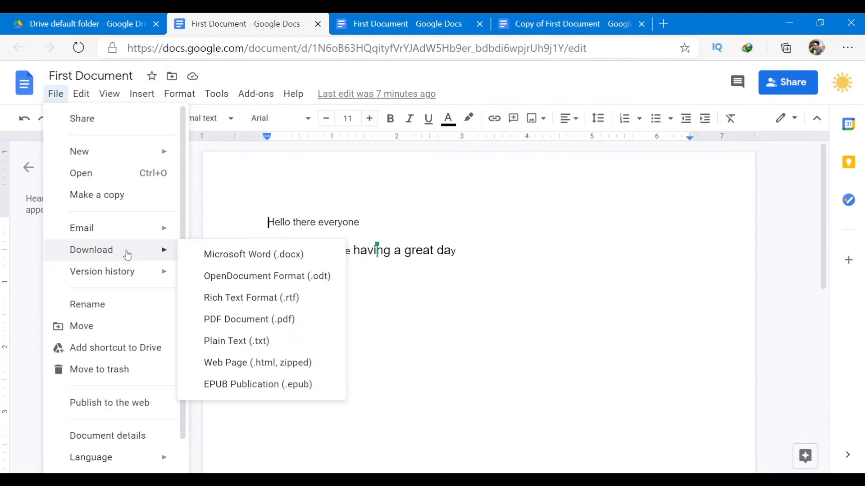
mouse_move(129, 272)
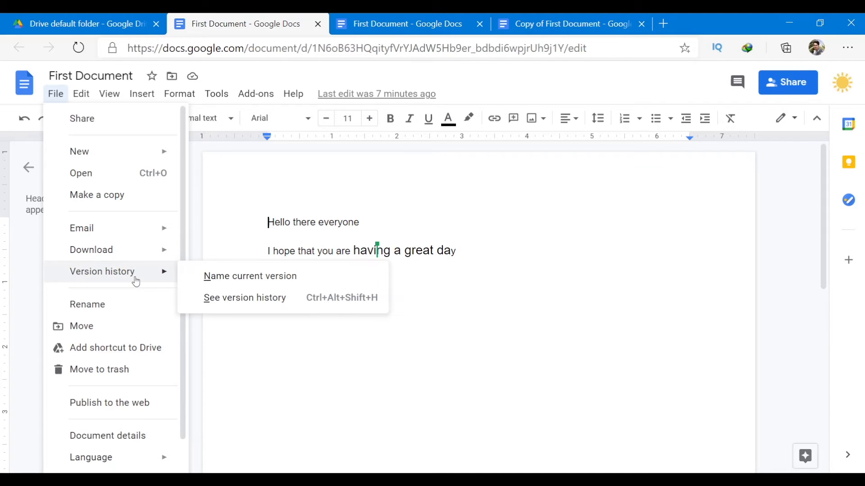
left_click(275, 301)
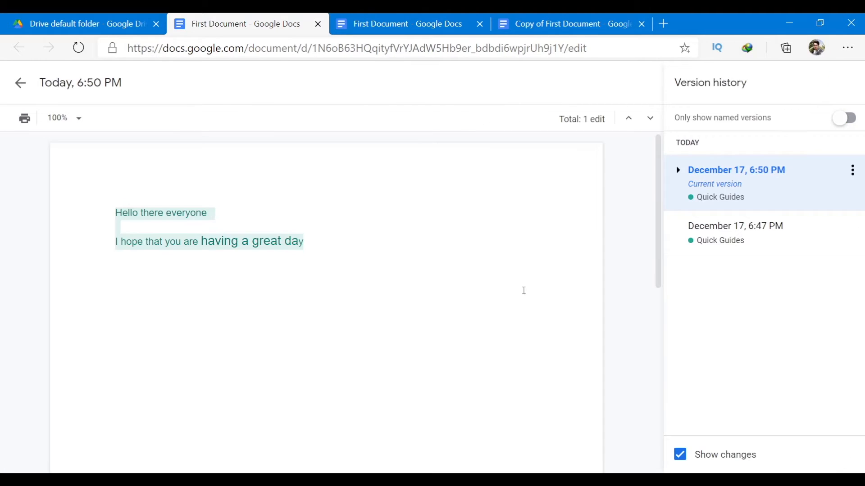
Compare the blank December 17, 6:47 PM version with the current 6:50 PM version, ending on 6:47 PM.
left_click(748, 230)
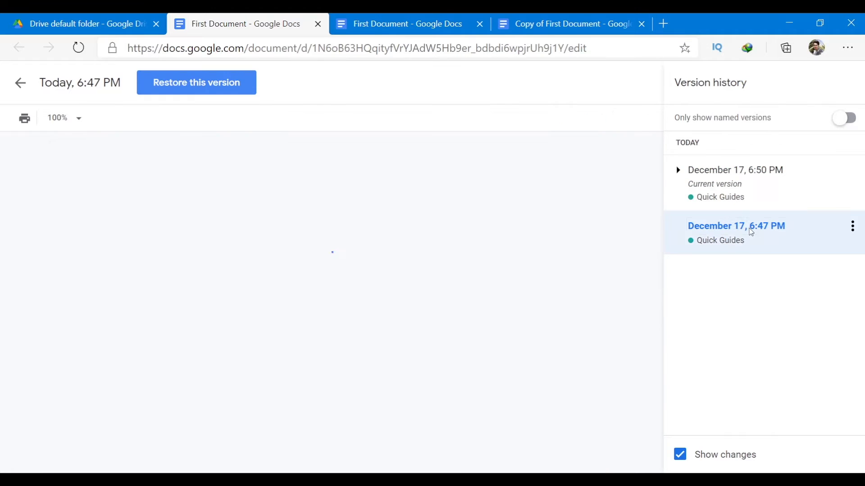
double_click(716, 245)
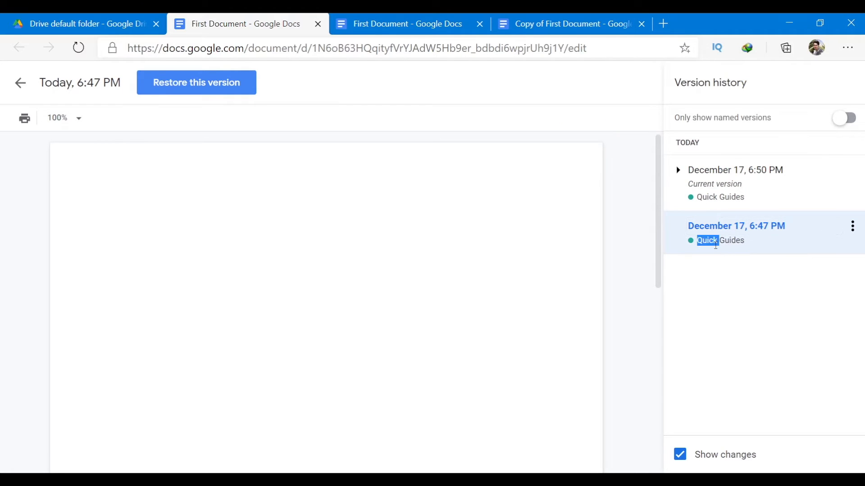
left_click_drag(710, 197, 703, 197)
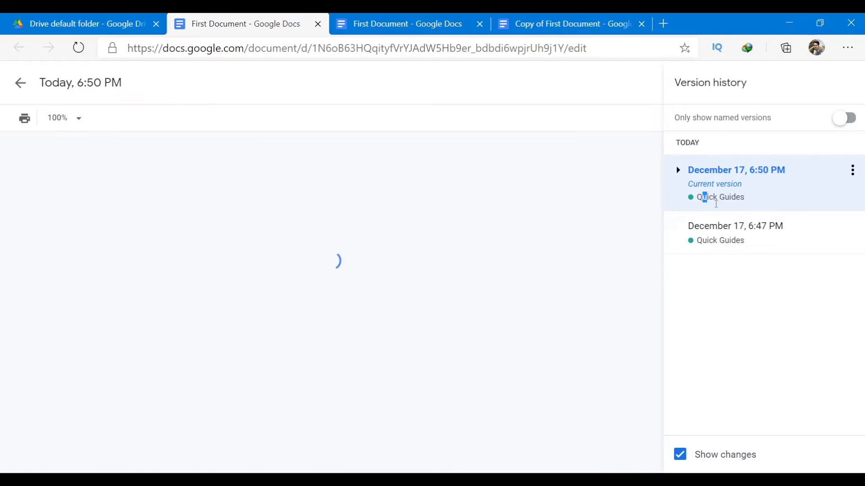
double_click(735, 239)
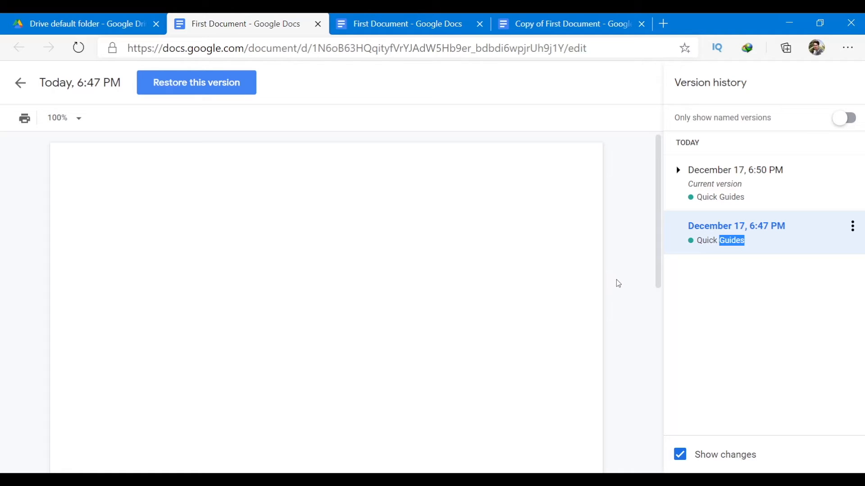
left_click(732, 191)
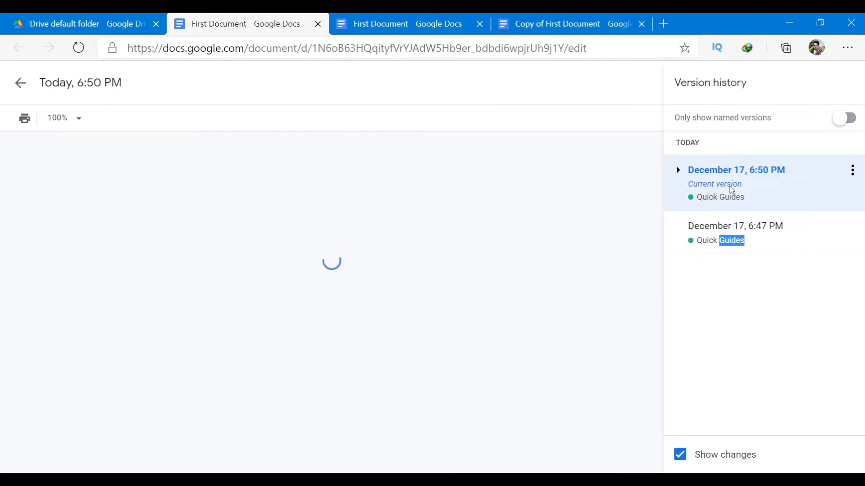
left_click(702, 238)
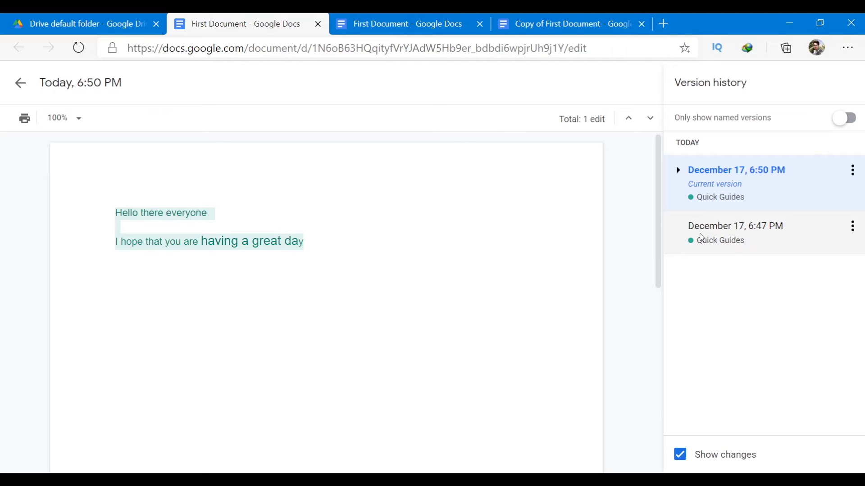
right_click(676, 238)
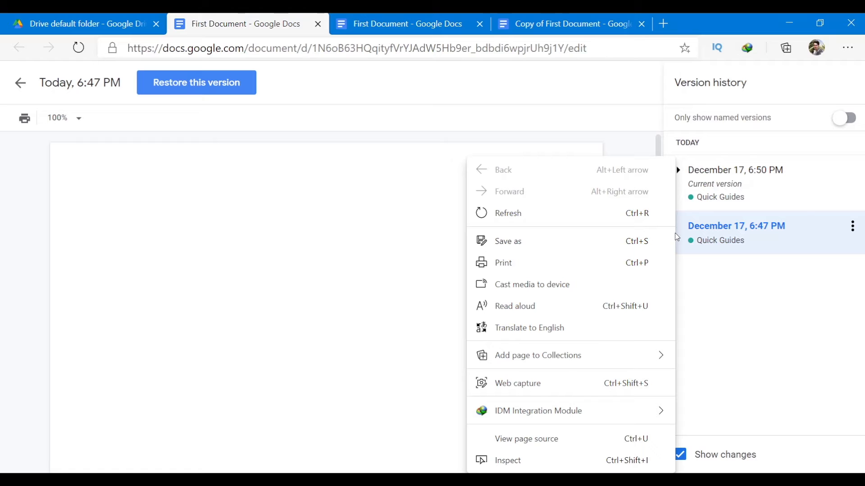
left_click(738, 302)
Restore First Document to the blank 6:47 PM version and confirm the restore.
left_click(852, 226)
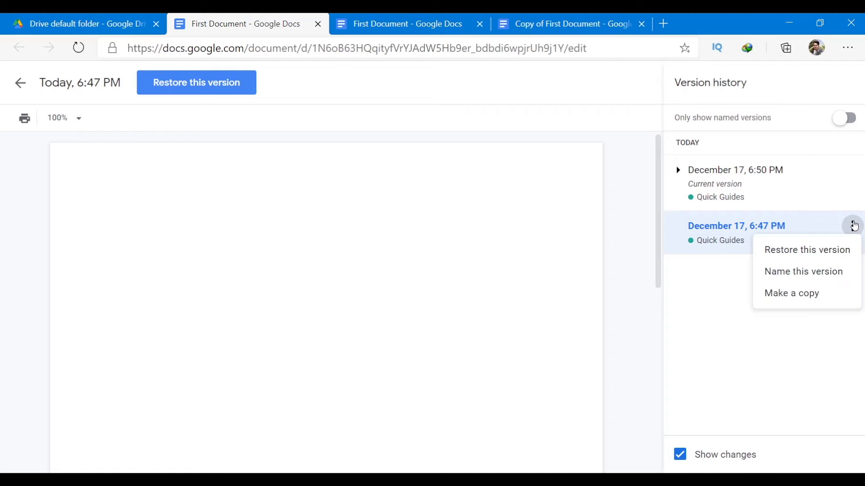
left_click(820, 249)
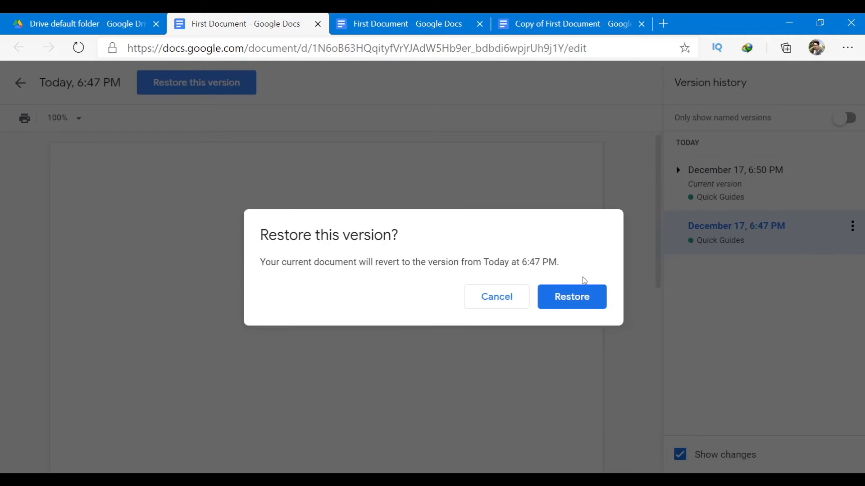
left_click(505, 296)
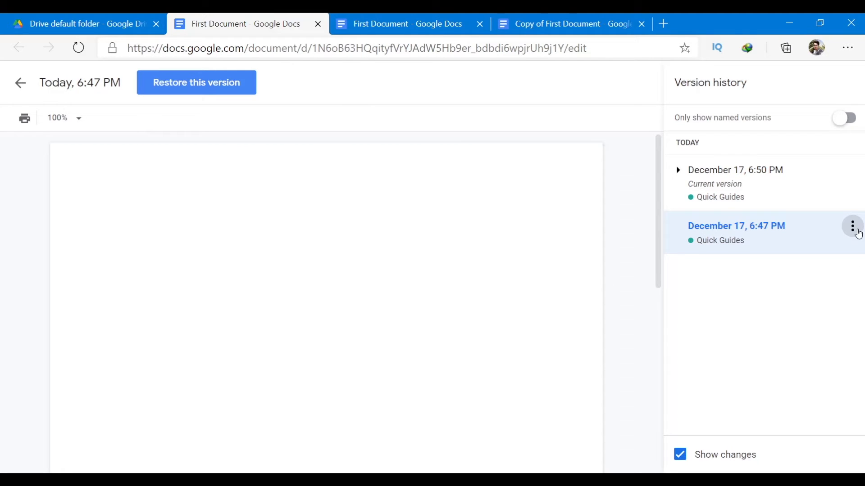
left_click(852, 226)
left_click(814, 248)
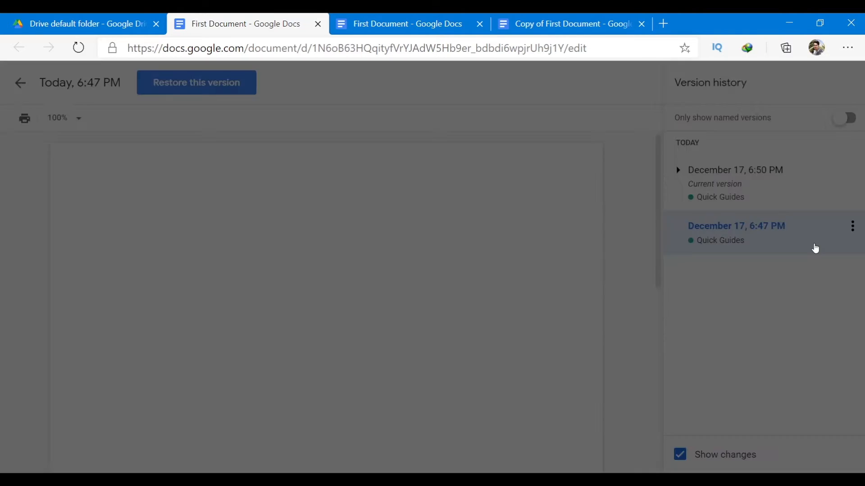
left_click(562, 298)
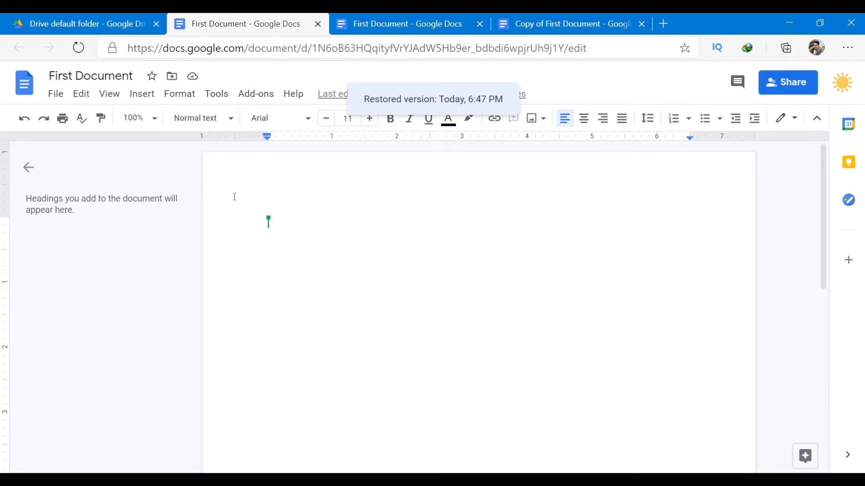
Move First Document from Drive default folder into the Files folder under My Drive.
left_click(55, 94)
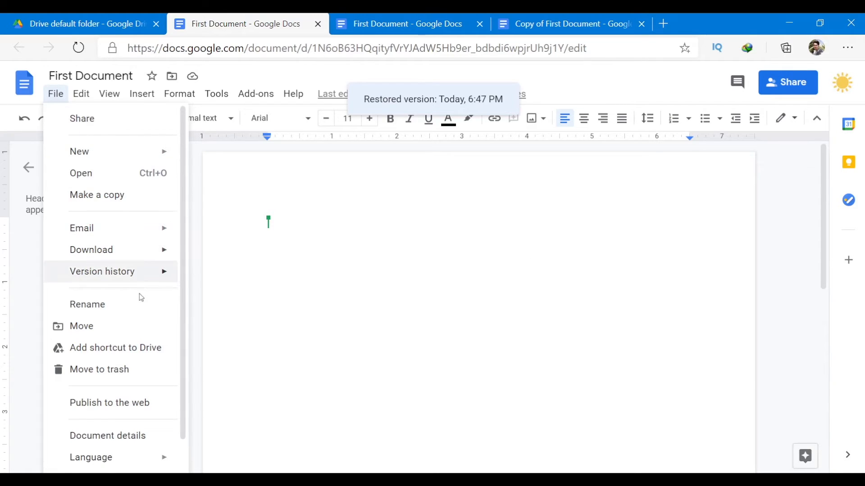
left_click(138, 310)
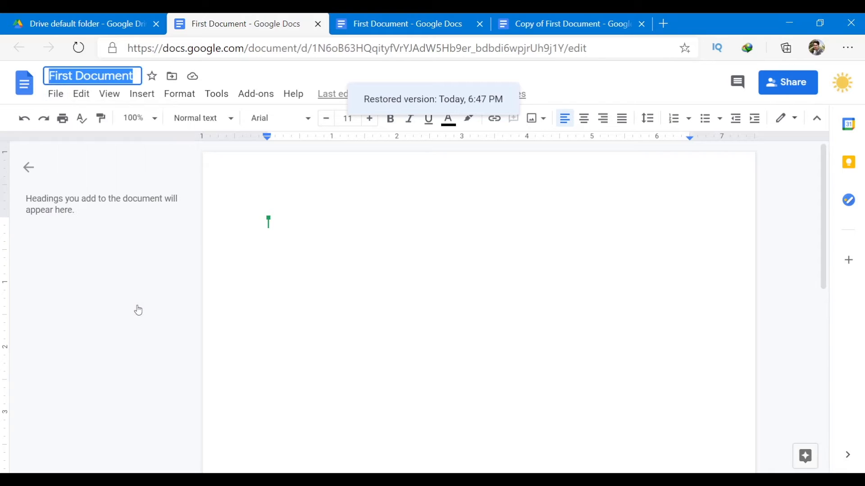
left_click(47, 100)
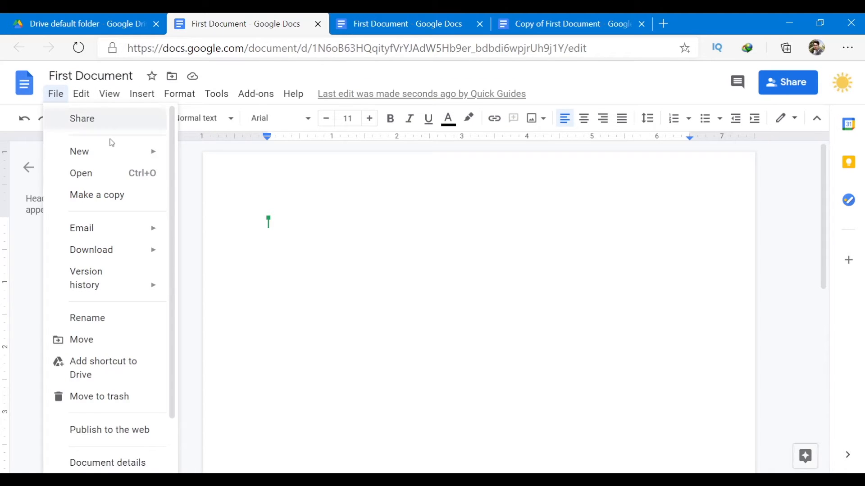
left_click(106, 331)
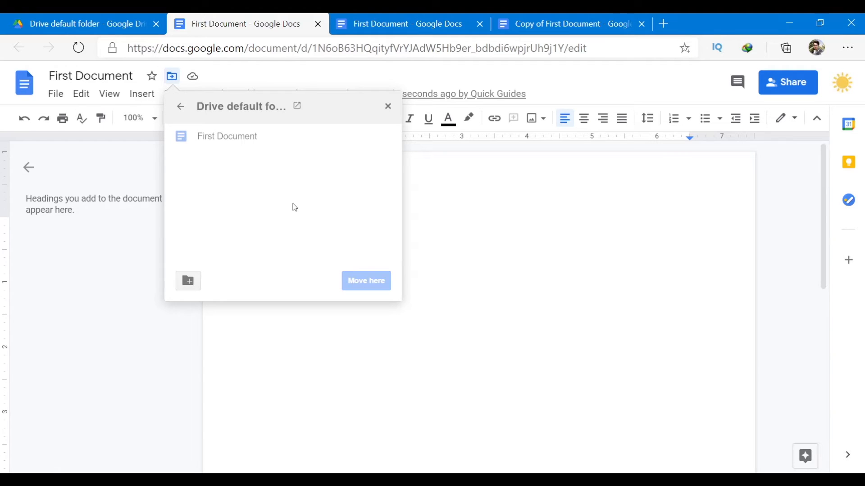
left_click(180, 108)
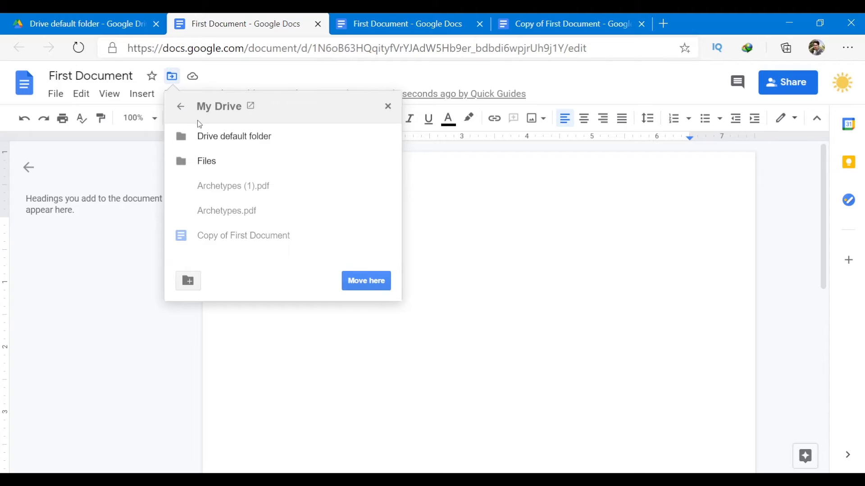
left_click(220, 163)
double_click(221, 163)
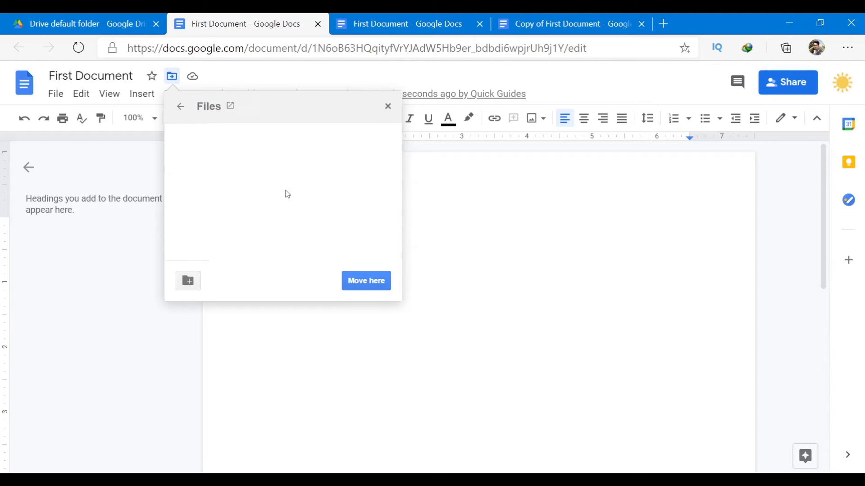
left_click(372, 284)
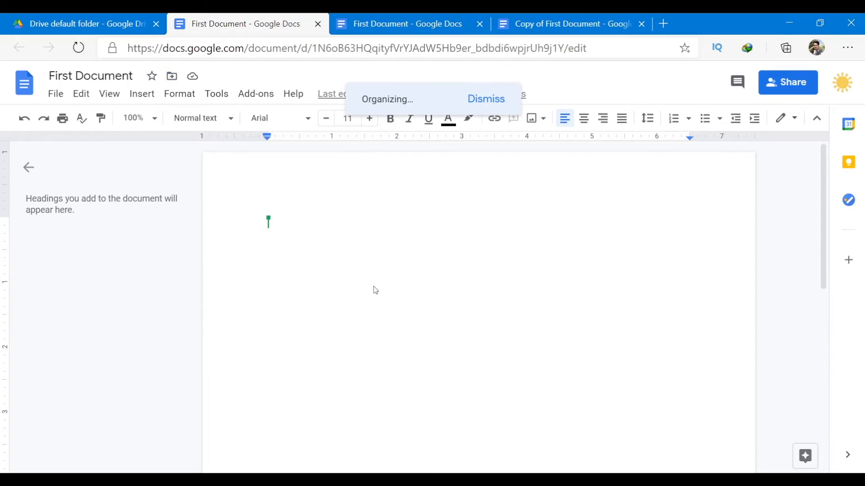
Open the Add shortcut to Drive chooser and close it without adding a shortcut.
left_click(56, 94)
scroll(148, 325, "down", 2)
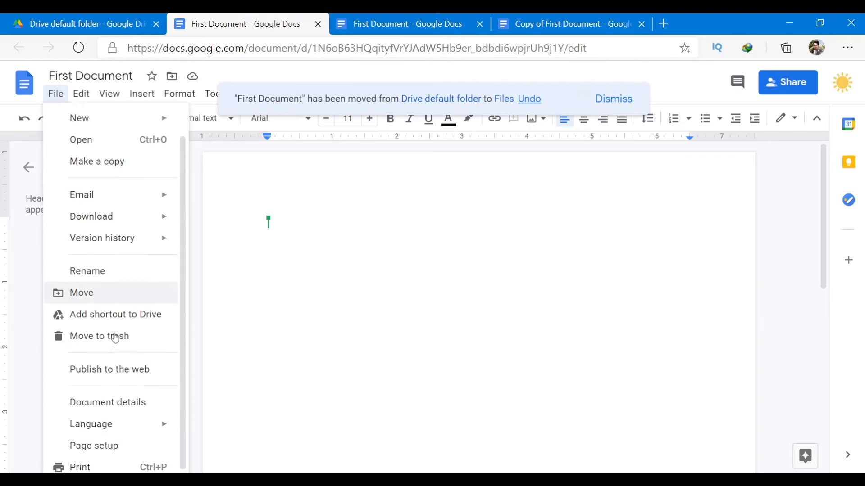
left_click(149, 315)
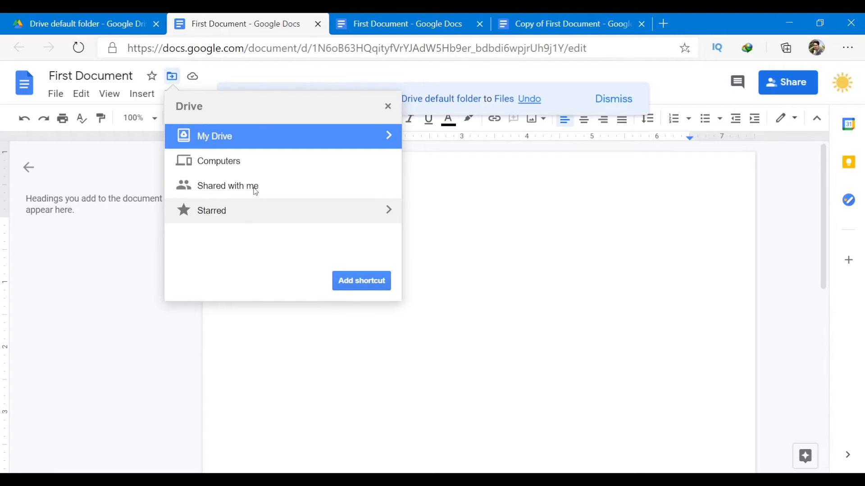
left_click(248, 163)
left_click(247, 140)
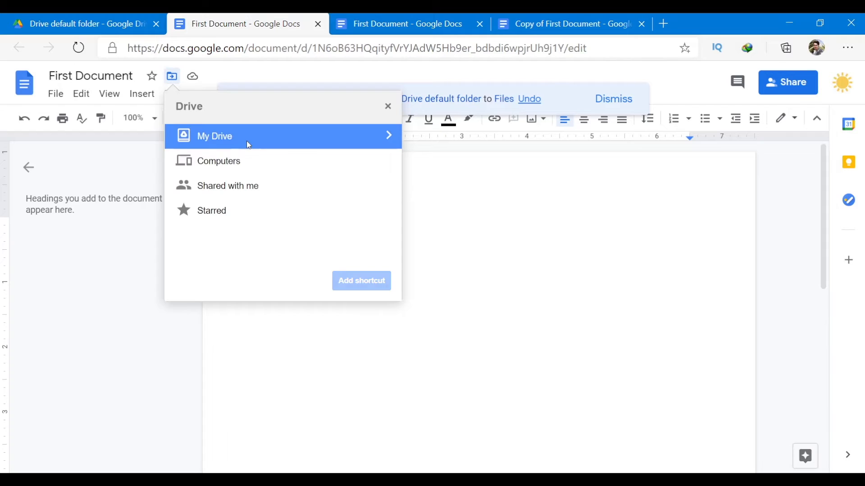
left_click(248, 142)
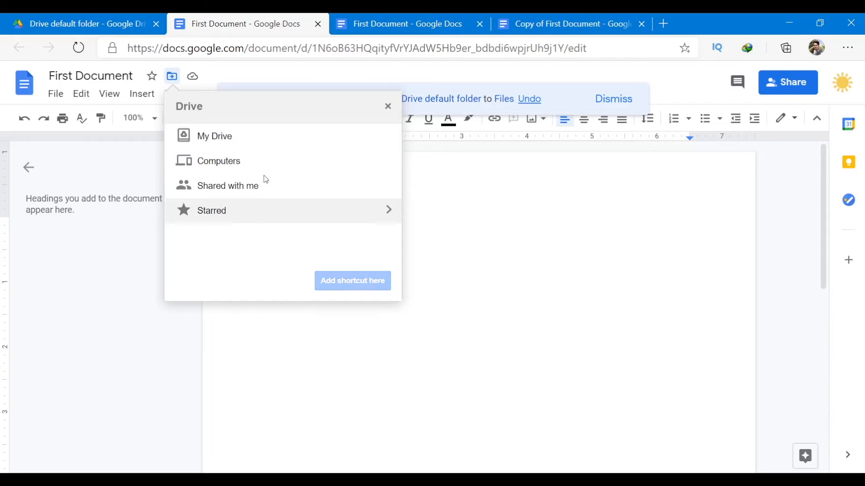
left_click(388, 107)
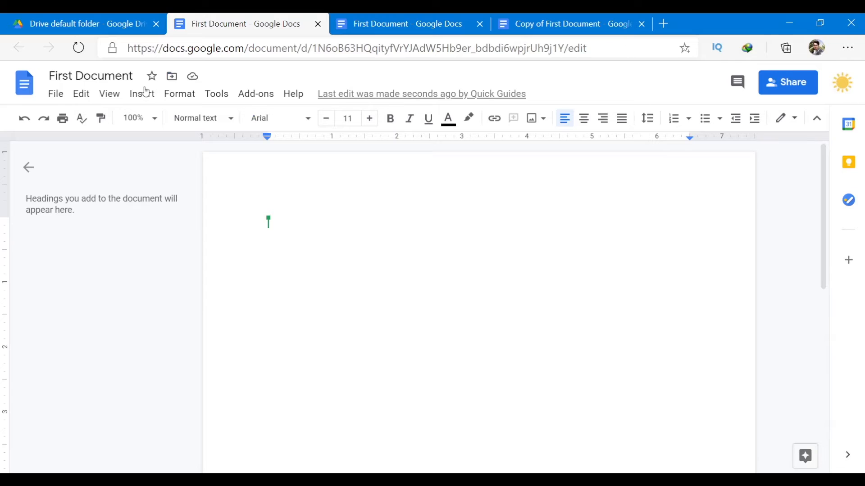
Open Page setup and cancel it unchanged, then switch to the Drive default folder tab.
left_click(64, 95)
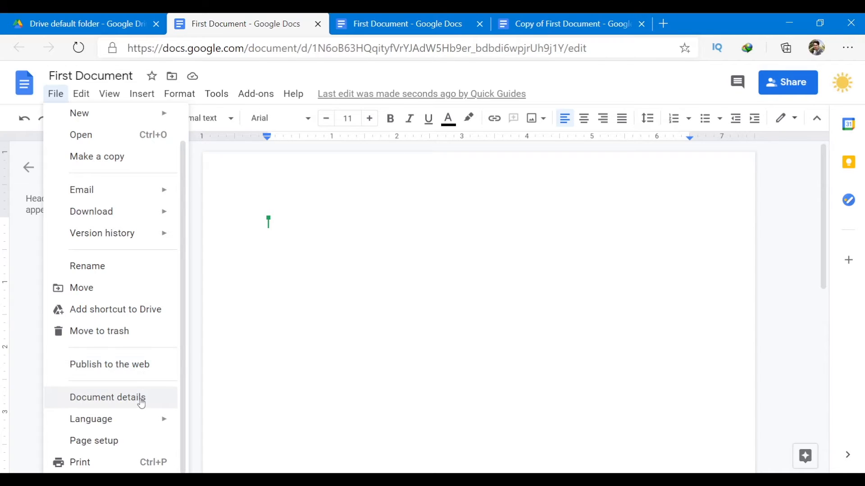
mouse_move(146, 416)
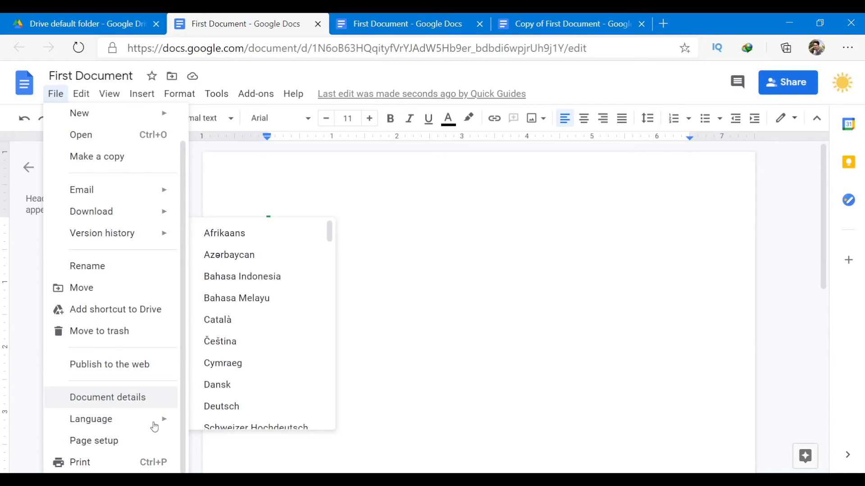
scroll(270, 396, "down", 5)
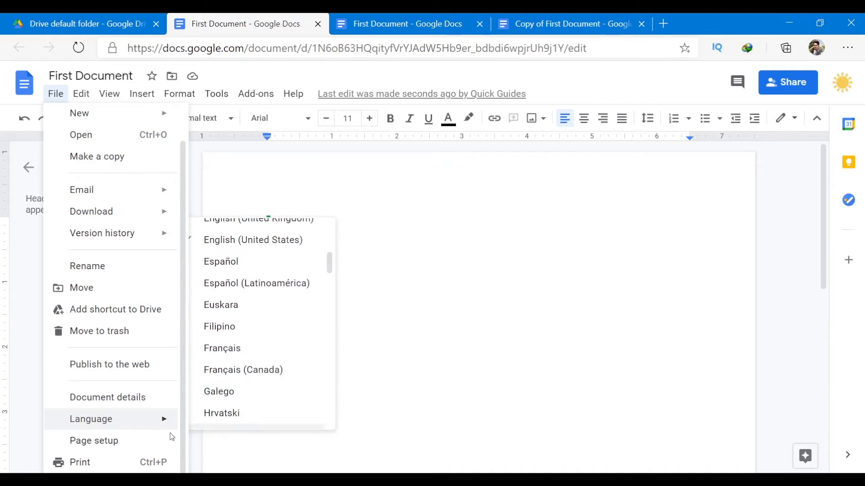
left_click(140, 444)
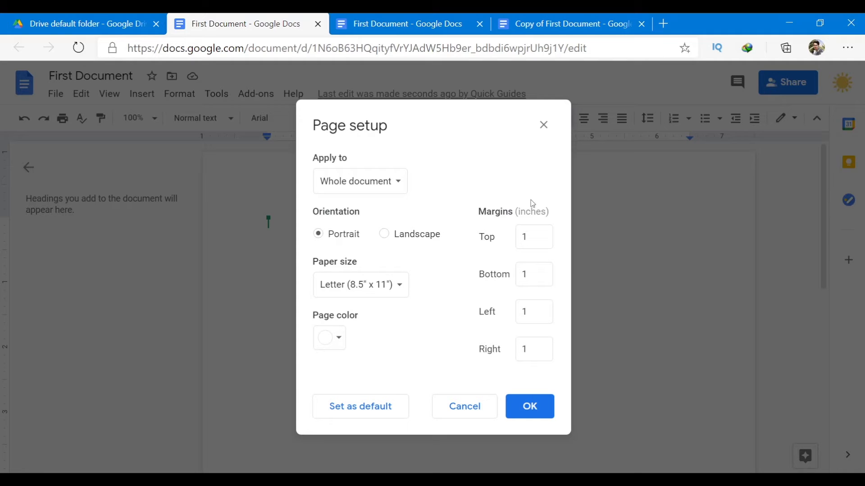
left_click(455, 406)
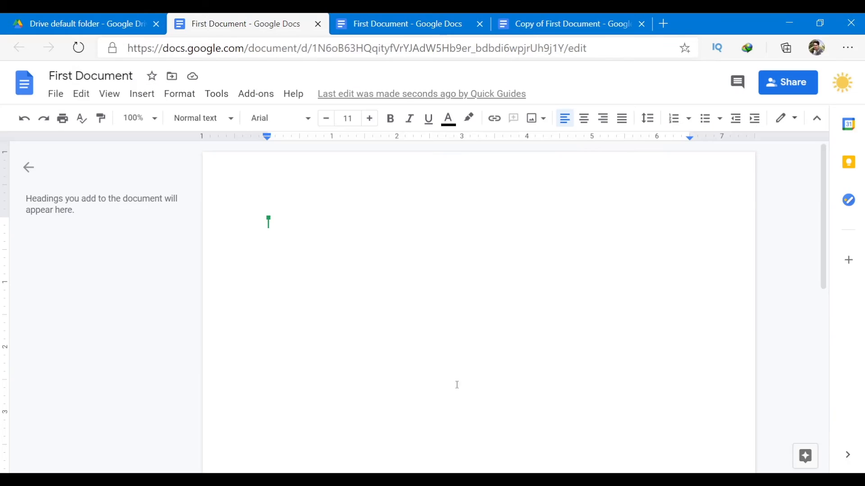
left_click(55, 94)
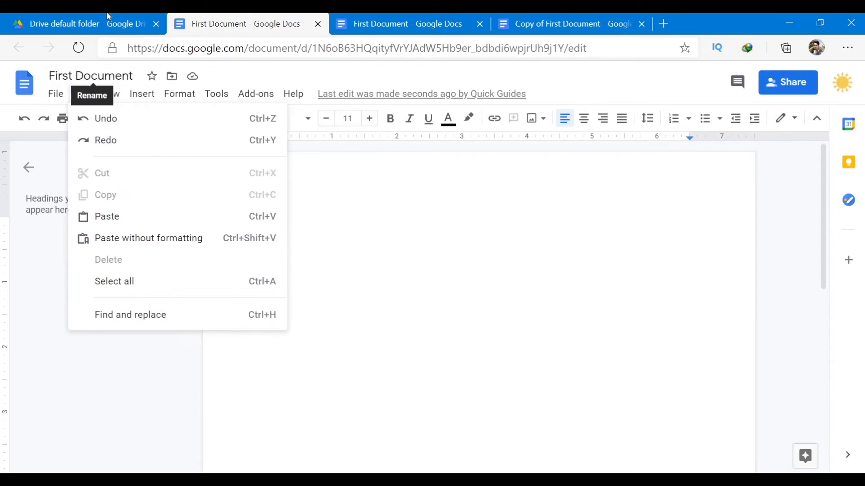
left_click(112, 18)
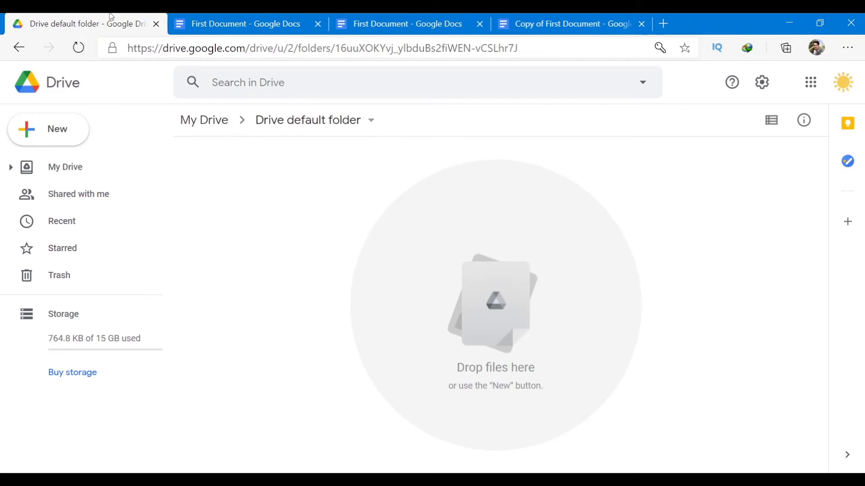
From the Drive default folder, go up to My Drive and look over Copy of First Document and First Document.
left_click(217, 133)
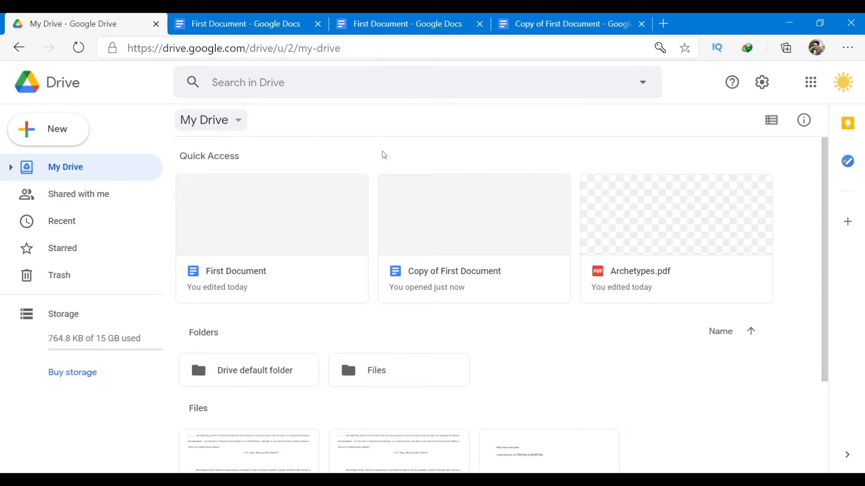
scroll(610, 284, "down", 1)
scroll(610, 283, "up", 1)
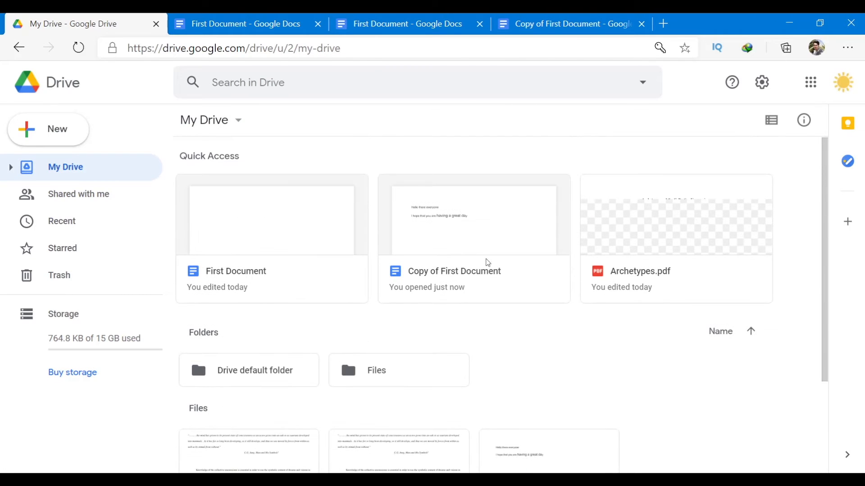
left_click(477, 256)
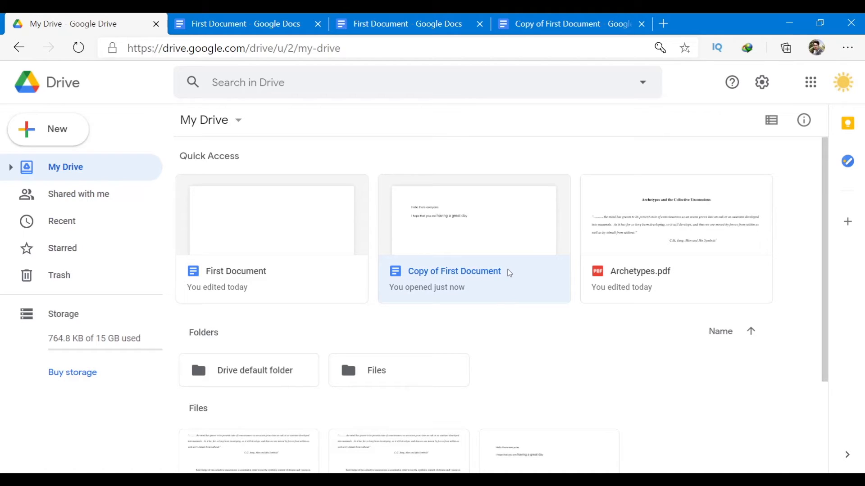
scroll(446, 315, "down", 1)
scroll(444, 309, "up", 1)
left_click(276, 234)
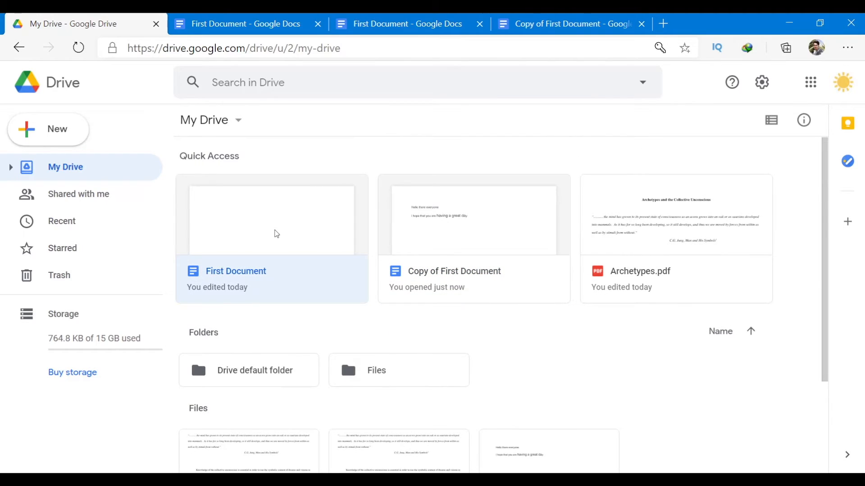
double_click(267, 367)
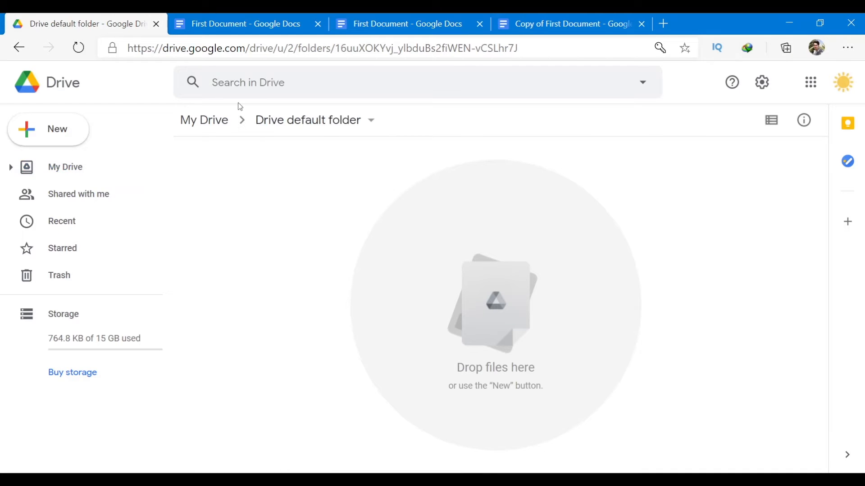
Back in My Drive, select the Copy of First Document tile under Files.
left_click(209, 130)
scroll(425, 294, "down", 3)
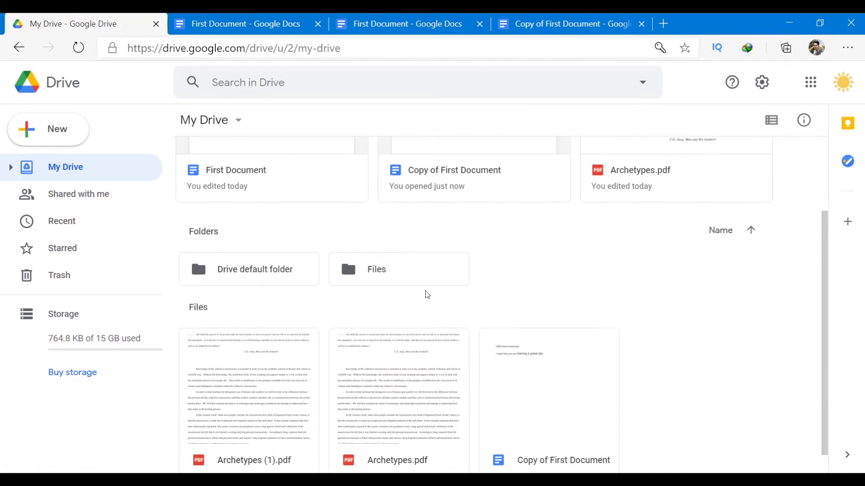
left_click(576, 389)
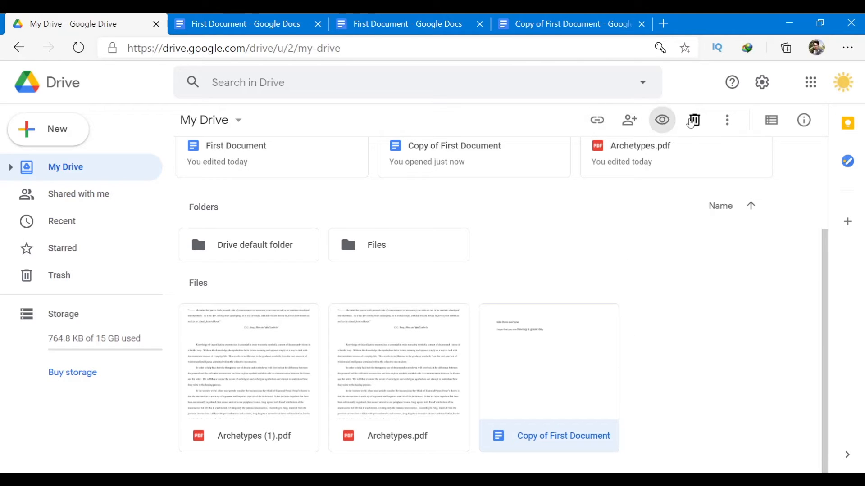
left_click(733, 125)
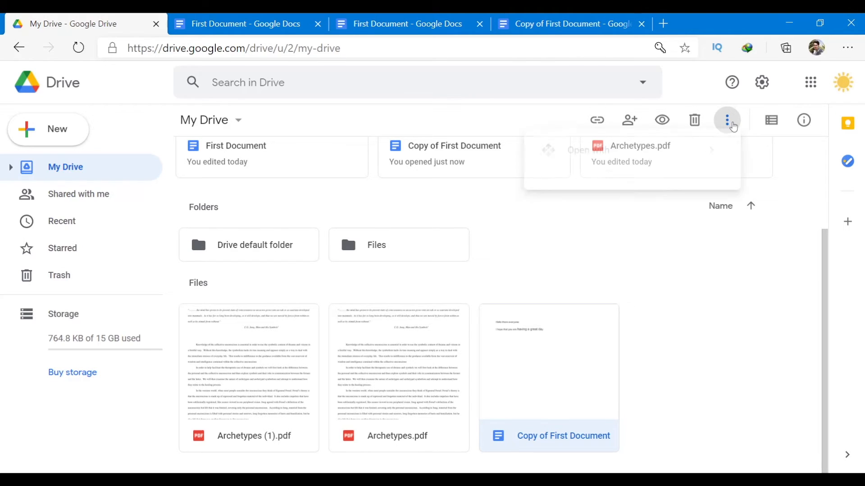
left_click(804, 311)
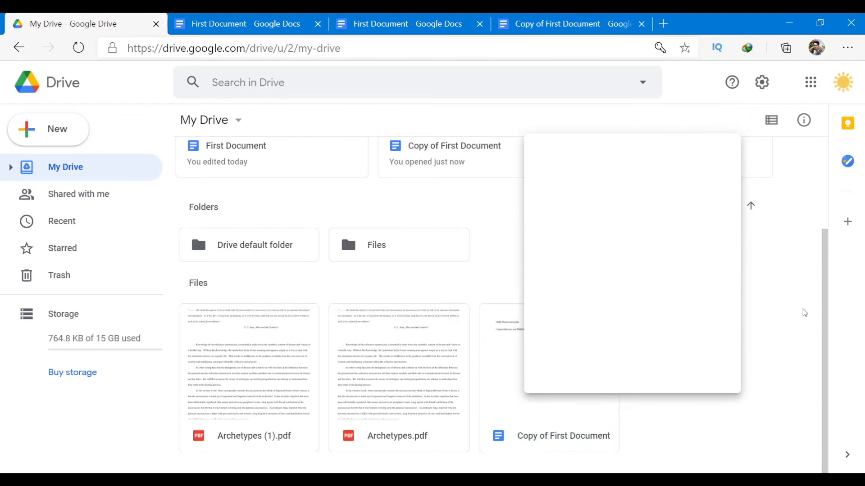
left_click(559, 380)
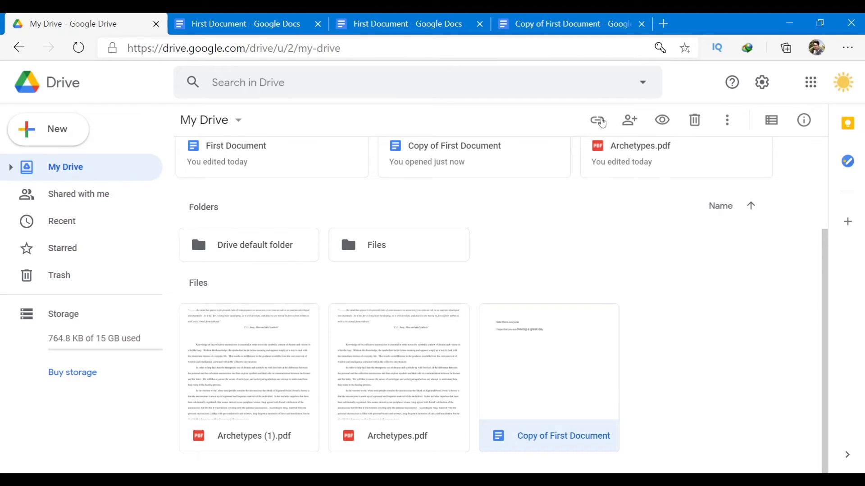
Get and copy the shareable link for Copy of First Document.
left_click(598, 120)
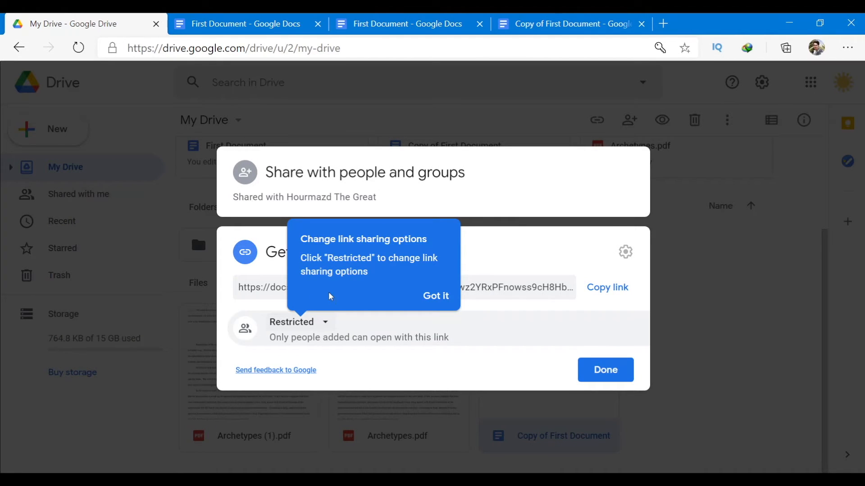
left_click(448, 299)
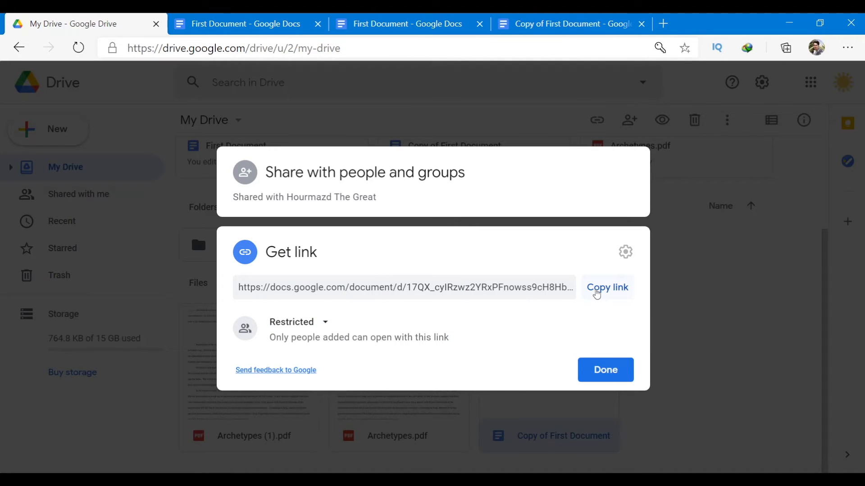
left_click(474, 290)
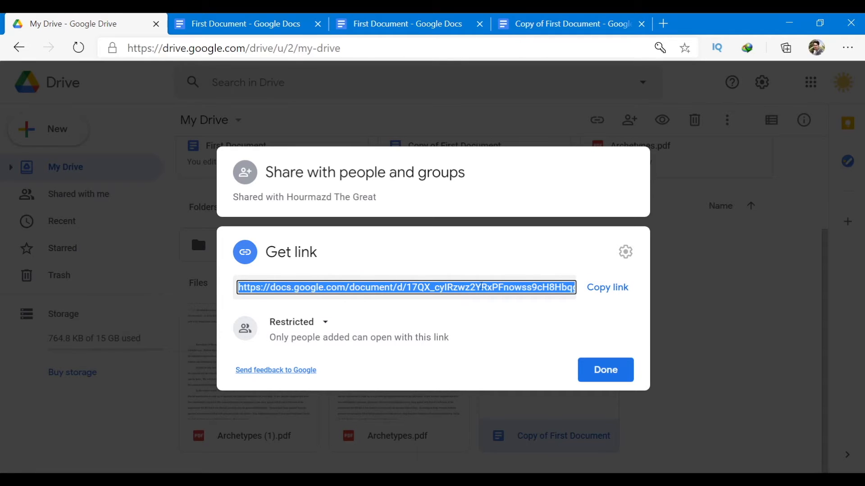
left_click(620, 290)
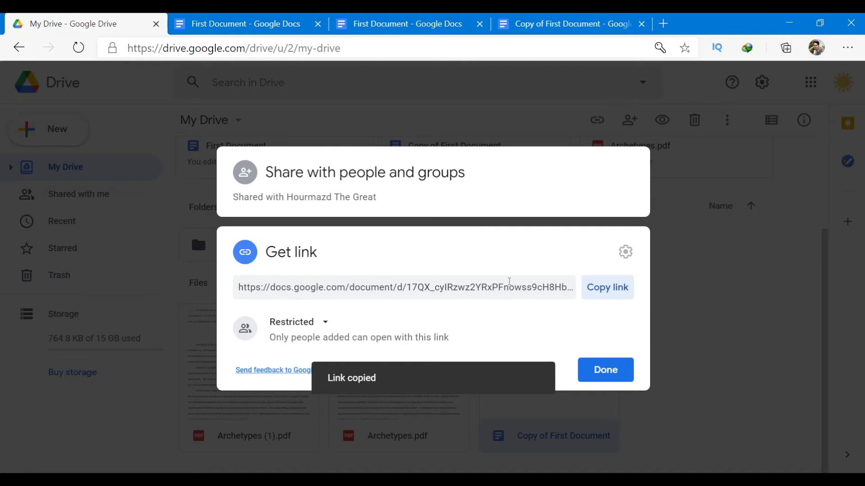
left_click(522, 289)
left_click(595, 290)
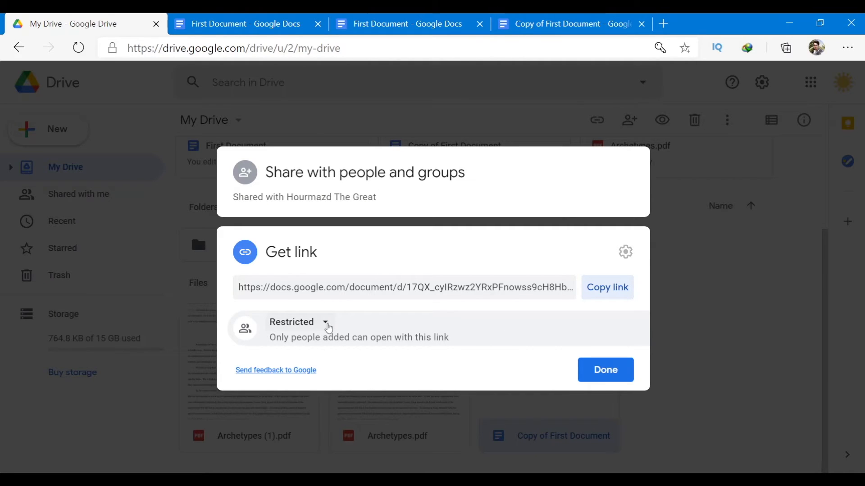
Change link access from Restricted to Anyone with the link as Viewer, and finish with Done.
left_click(323, 327)
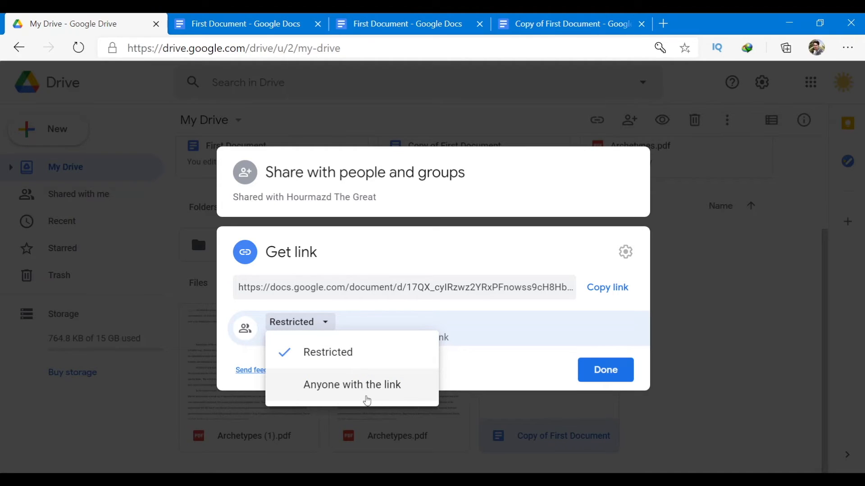
left_click(358, 391)
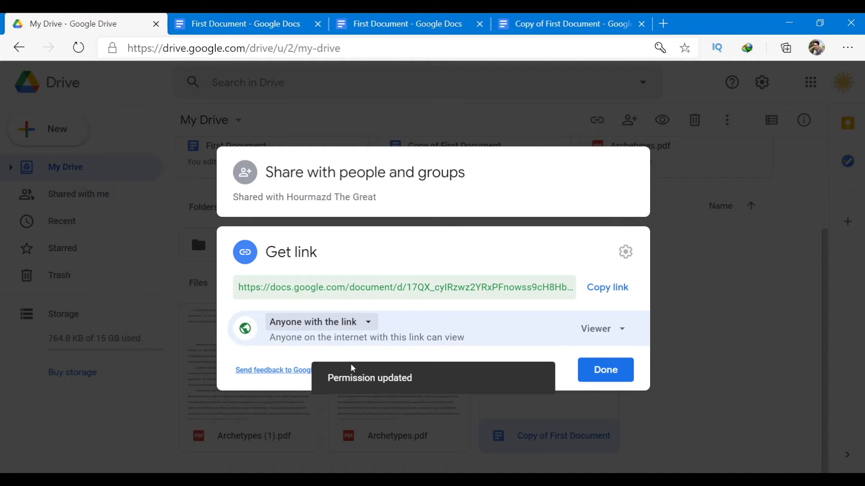
left_click(366, 322)
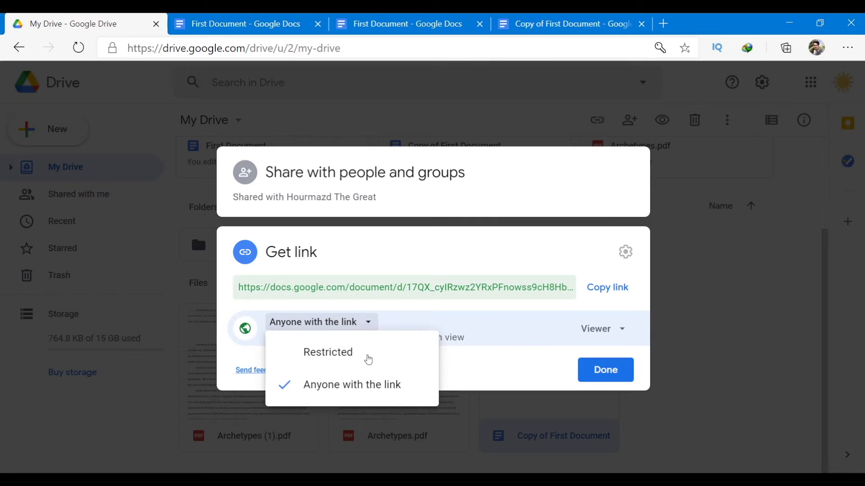
left_click(367, 352)
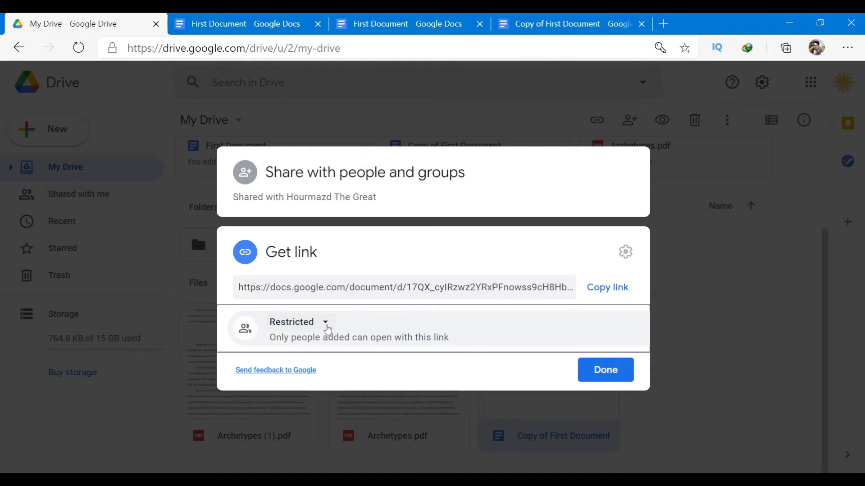
left_click(326, 323)
left_click(341, 384)
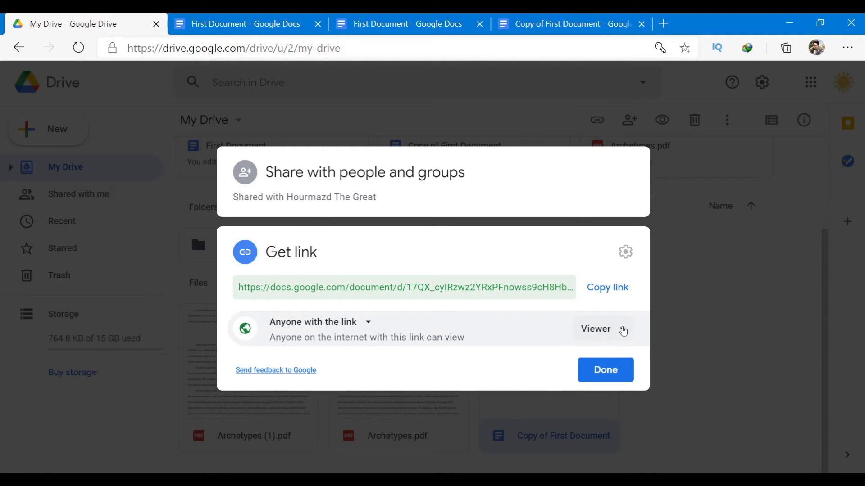
left_click(623, 331)
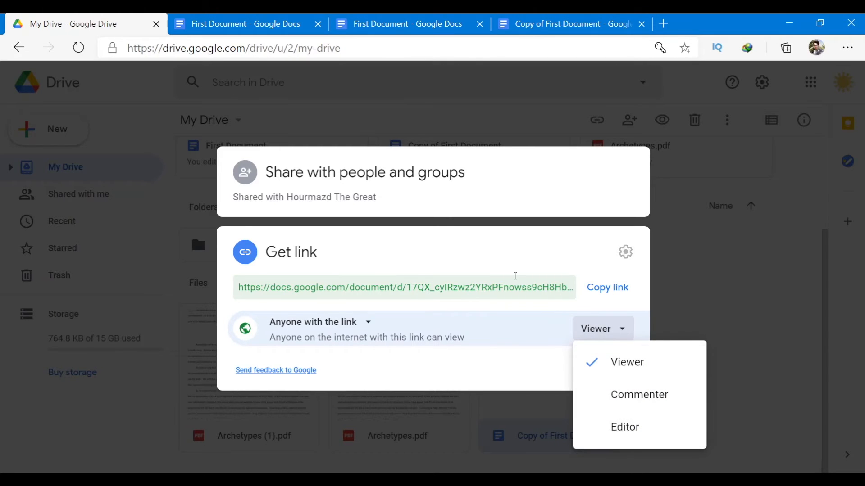
left_click(507, 262)
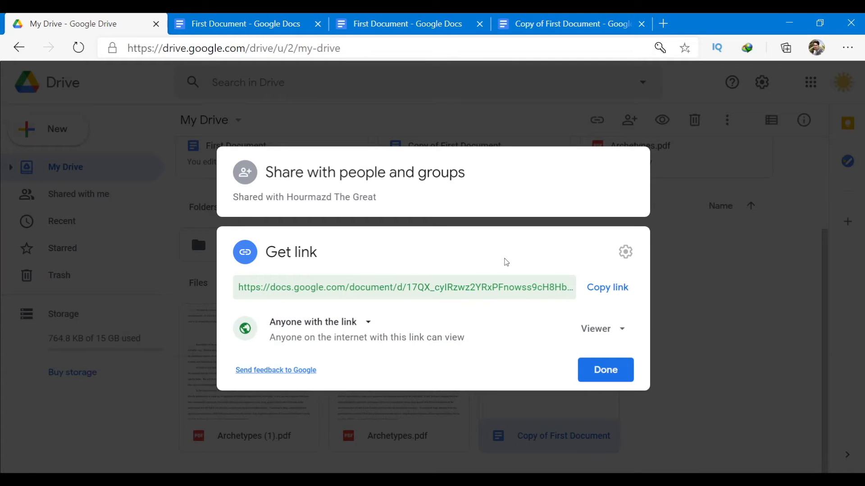
left_click(757, 303)
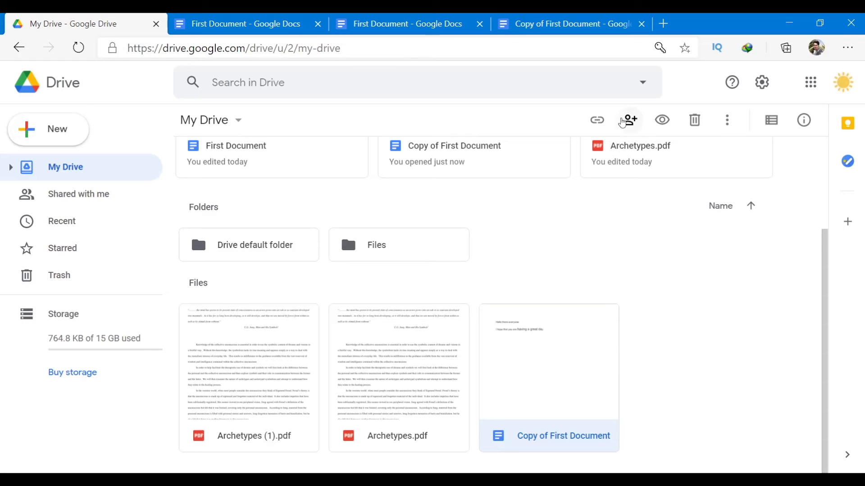
Check Copy of First Document's link settings in Share, then preview the file.
left_click(623, 121)
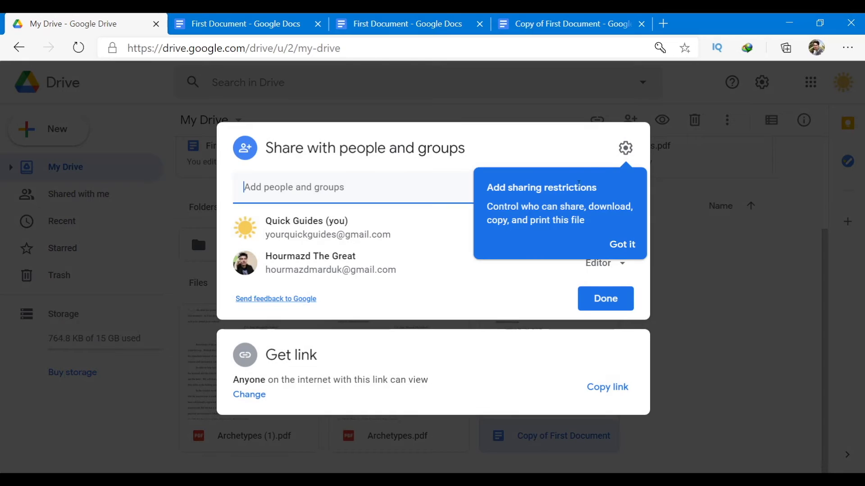
left_click(436, 410)
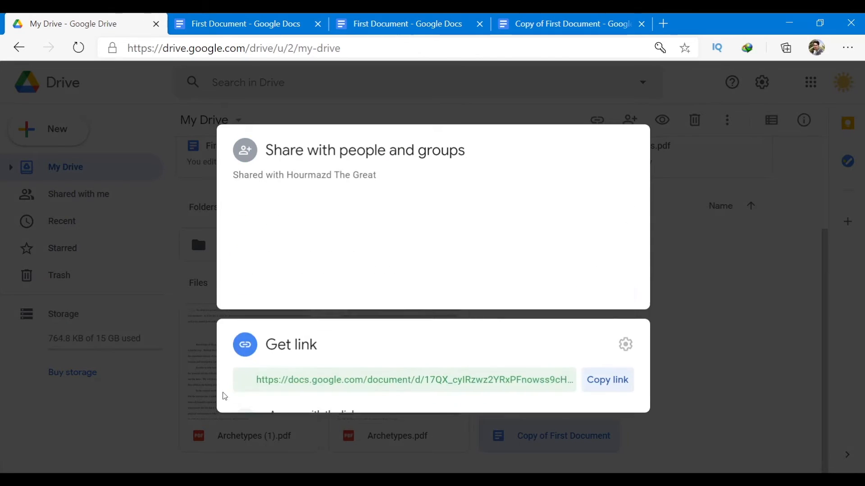
left_click(722, 311)
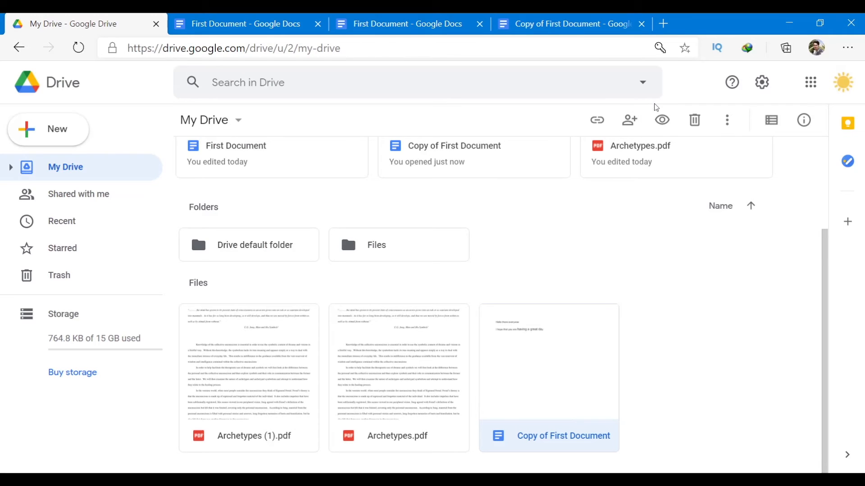
left_click(662, 119)
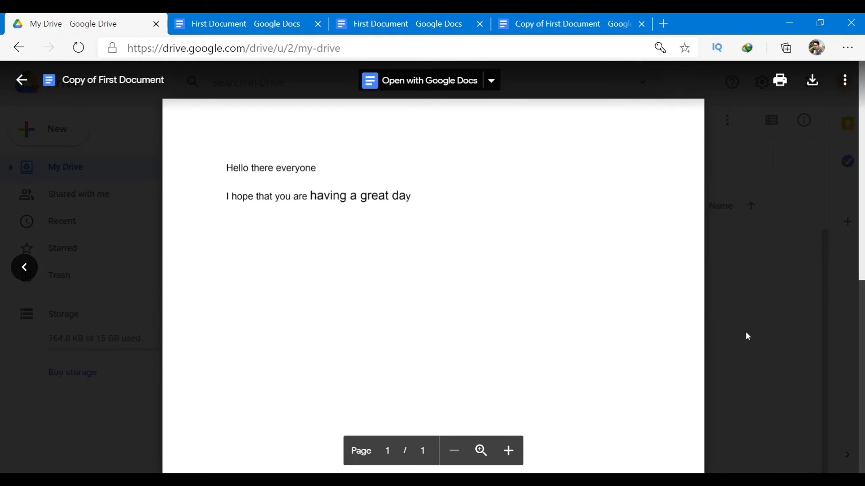
Close the preview and open Copy of First Document in the Google Docs editor.
left_click(763, 358)
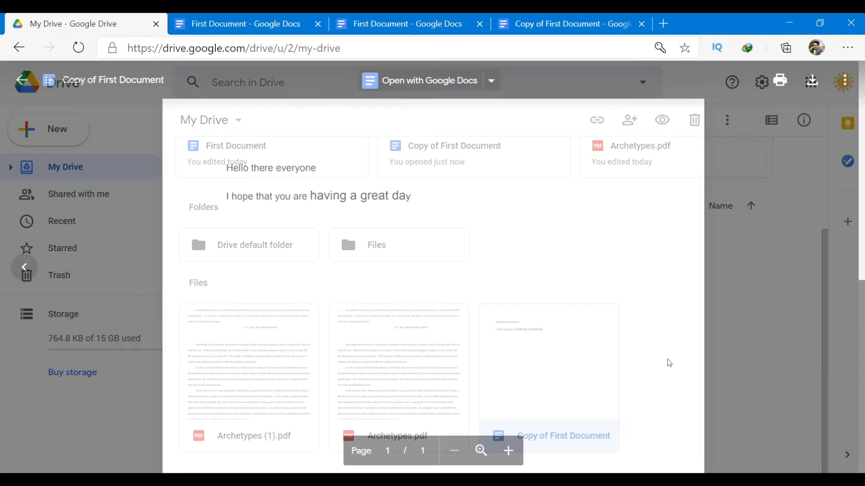
double_click(526, 387)
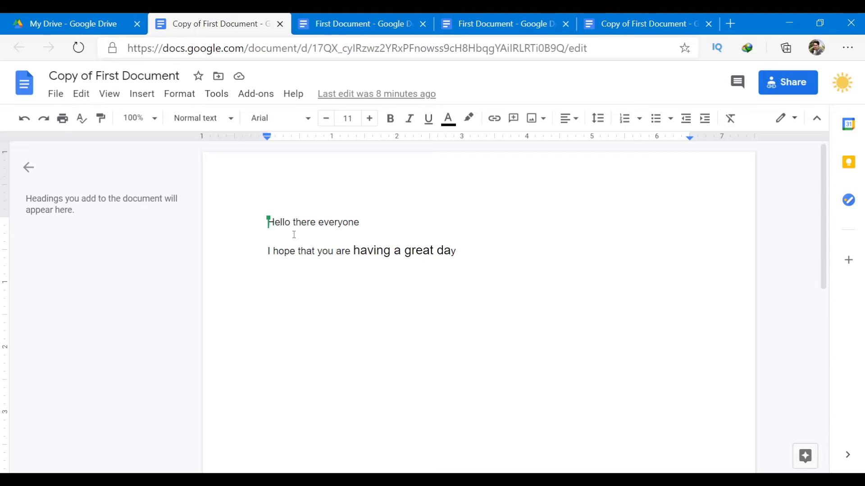
Append 'hey it's me' to the copy's first line, compare the other tabs, and return to Drive.
left_click(625, 18)
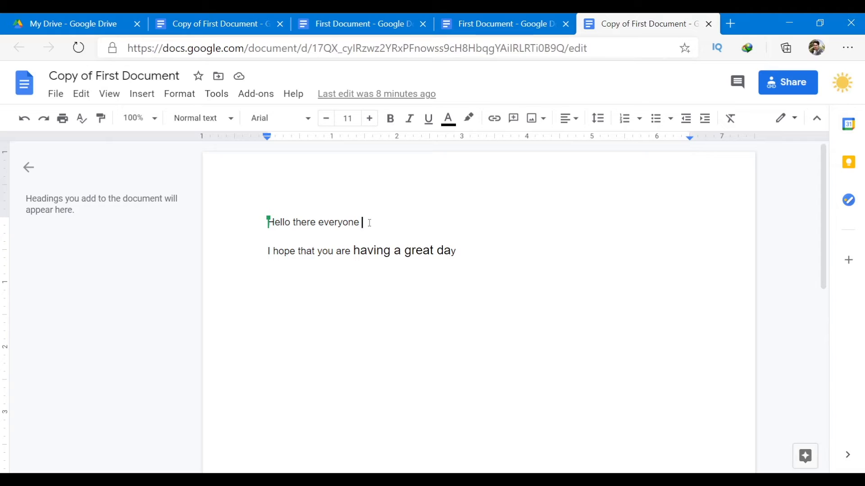
type("he")
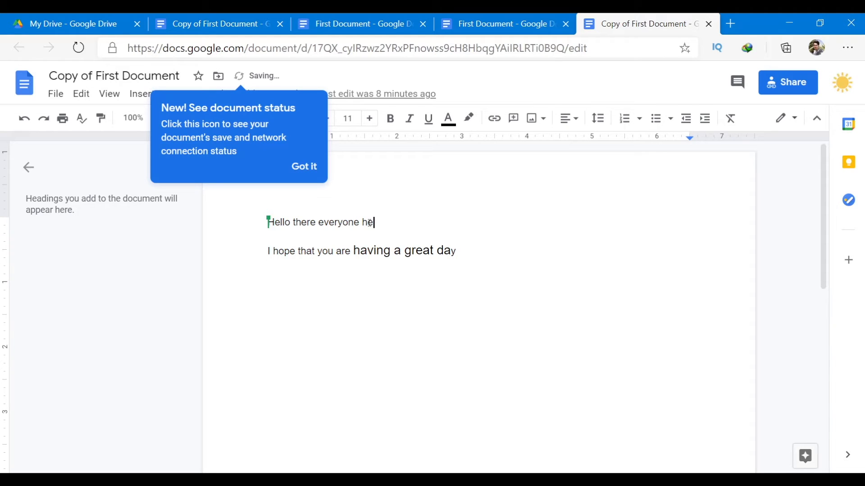
type("y it's m")
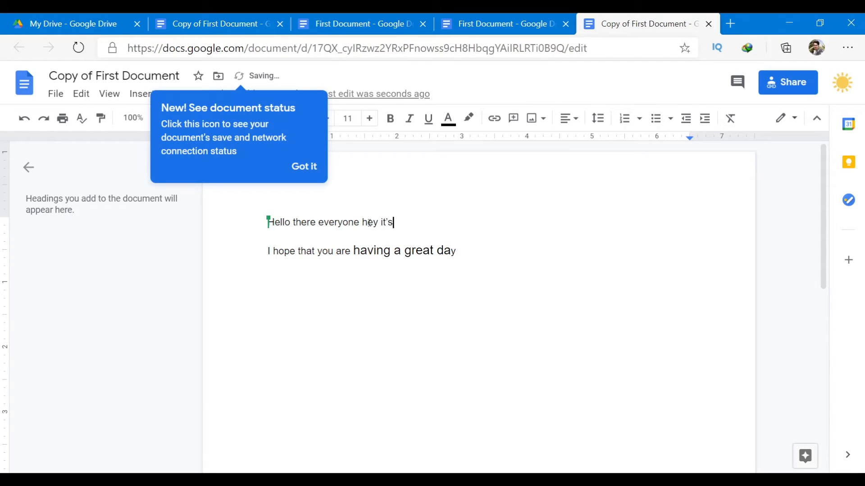
type("e")
left_click(393, 17)
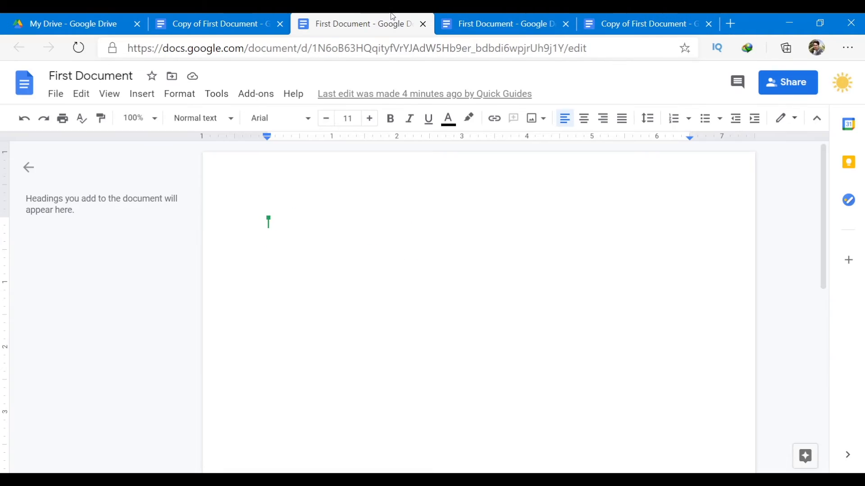
left_click(220, 20)
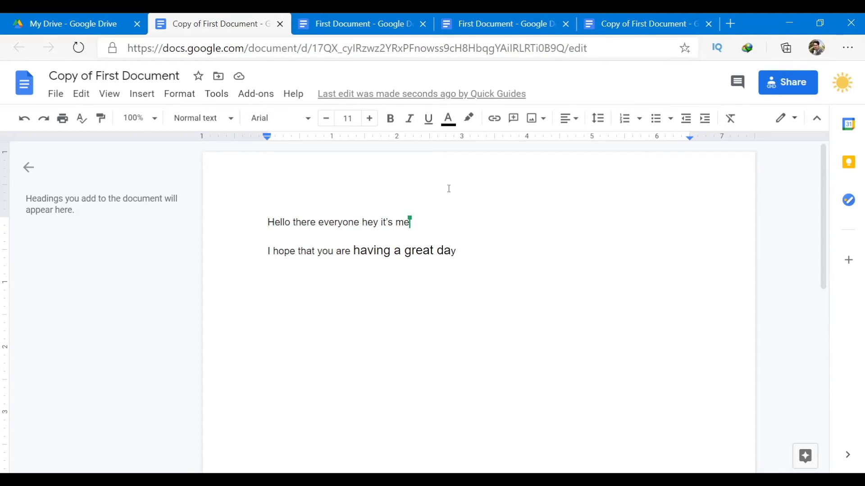
left_click(653, 16)
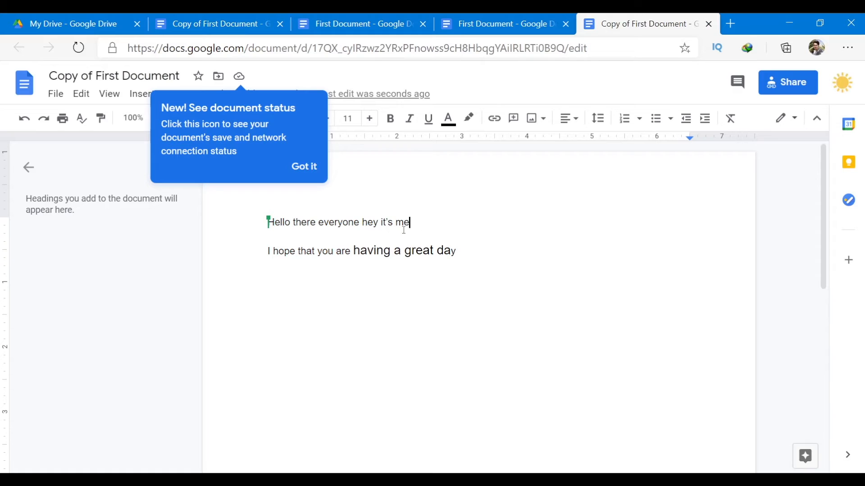
left_click(230, 15)
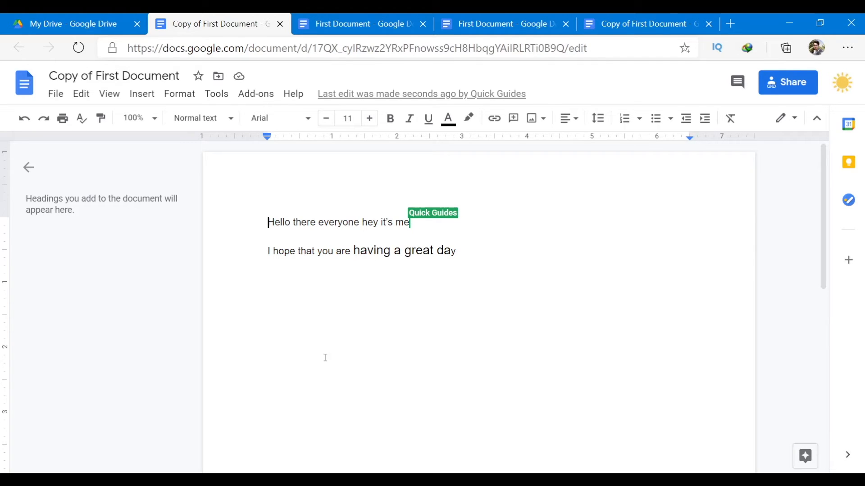
left_click(72, 24)
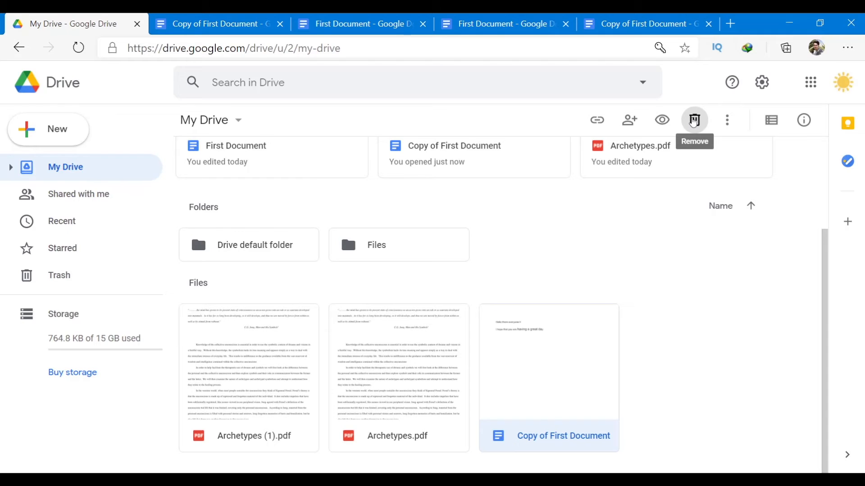
Remove Copy of First Document, delete it forever from Trash, and return to My Drive.
left_click(694, 121)
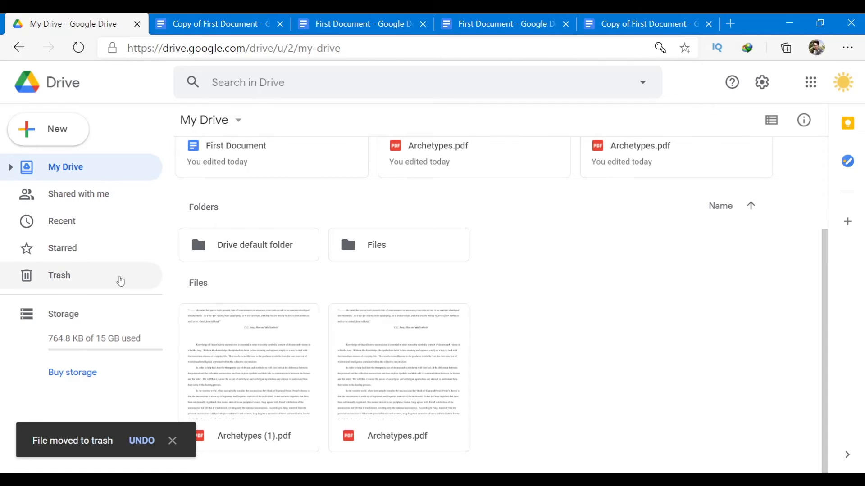
left_click(74, 277)
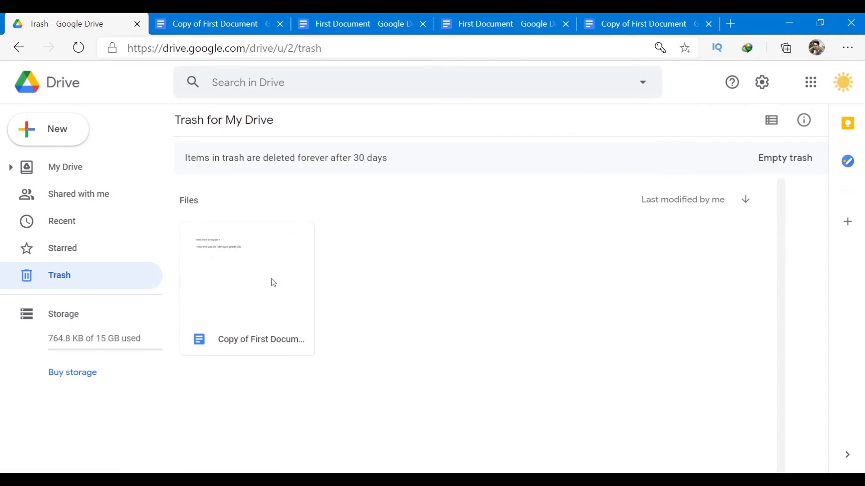
right_click(273, 282)
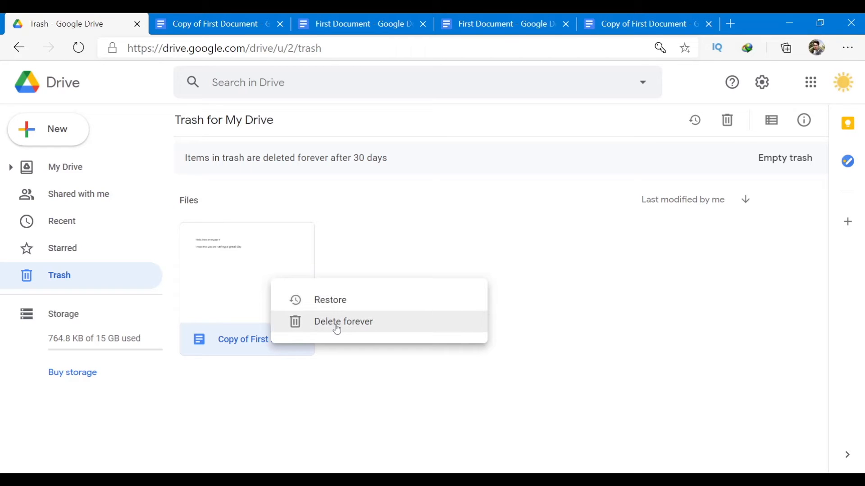
left_click(306, 331)
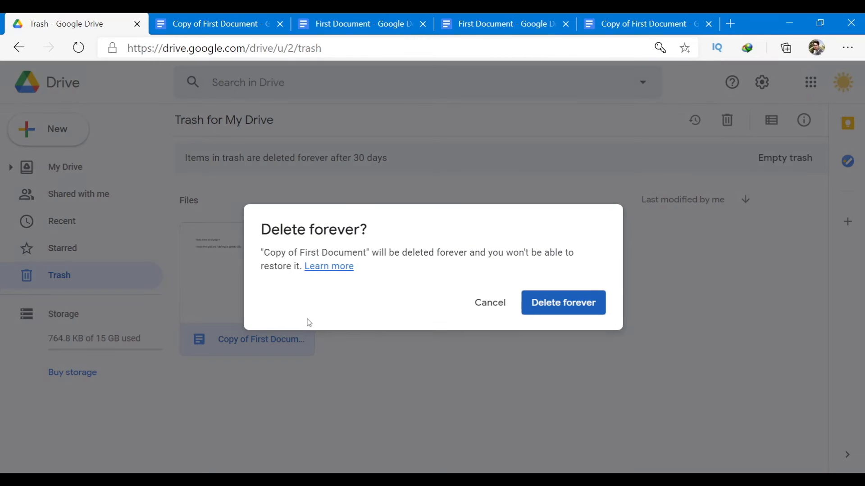
left_click(561, 306)
left_click(89, 173)
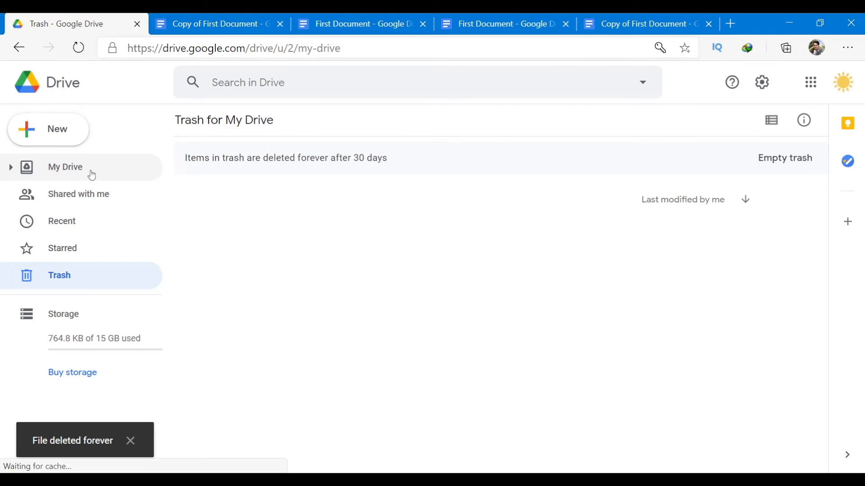
scroll(513, 258, "down", 2)
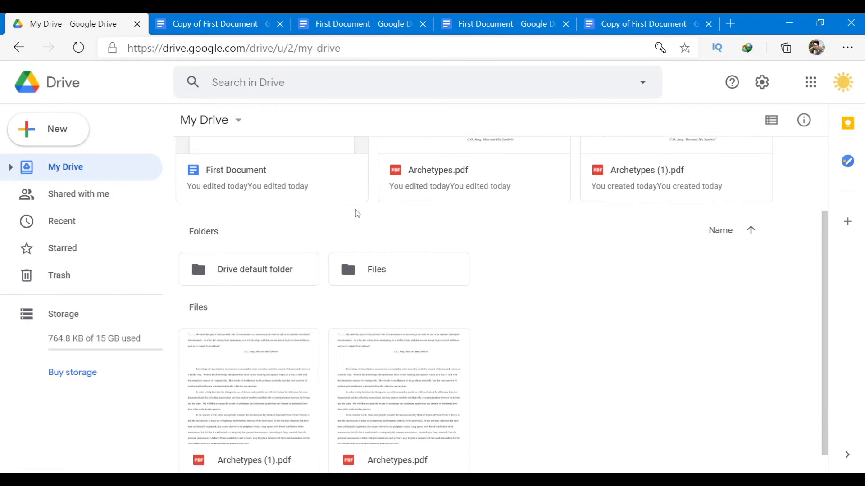
Open the Files folder from My Drive and show First Document's file location.
scroll(356, 213, "up", 2)
left_click(339, 219)
scroll(355, 249, "down", 3)
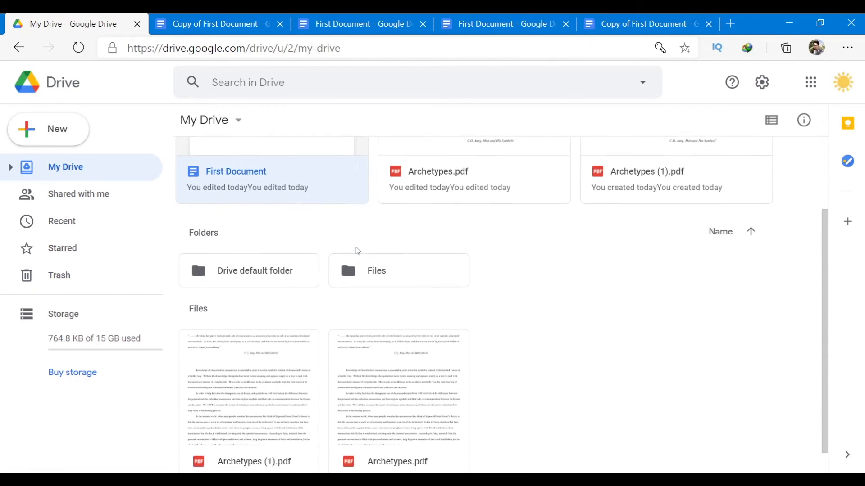
double_click(248, 243)
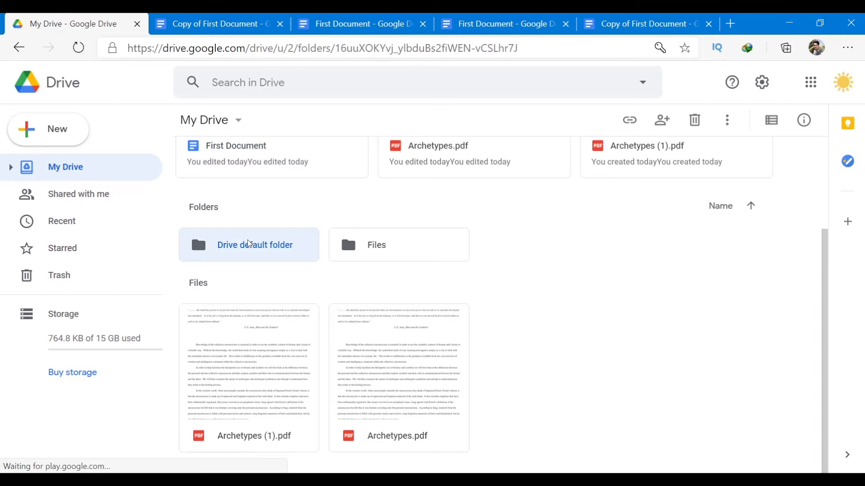
left_click(225, 120)
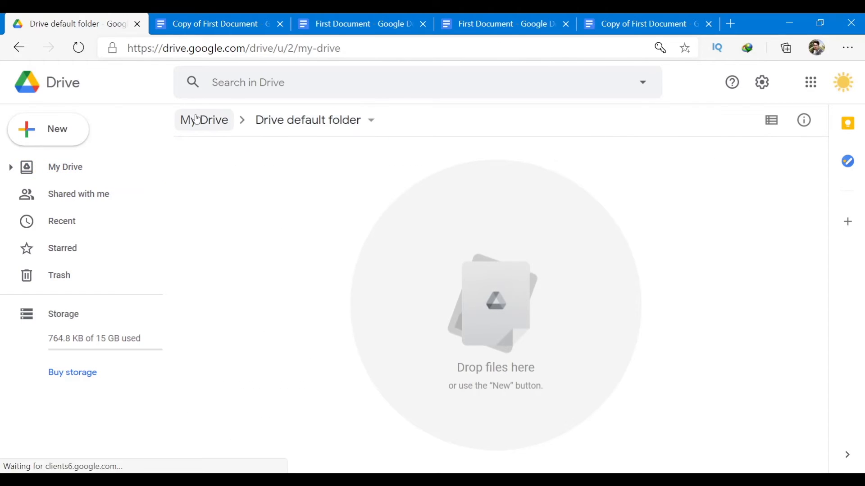
double_click(396, 379)
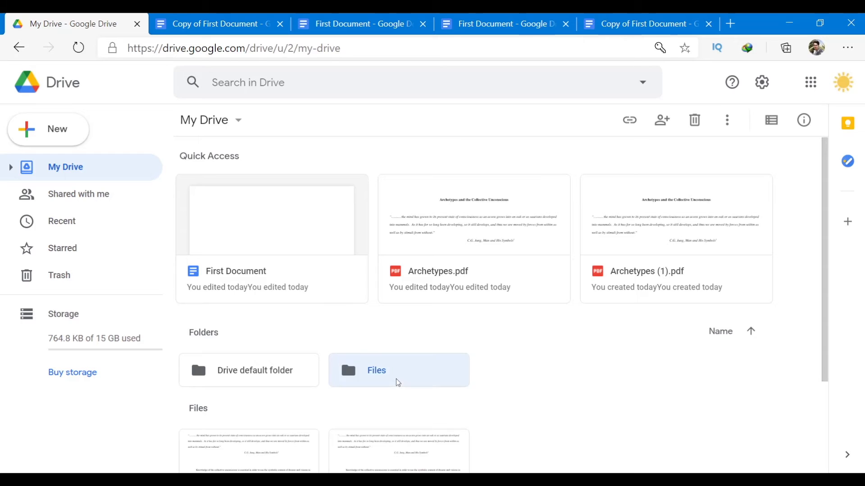
left_click(409, 243)
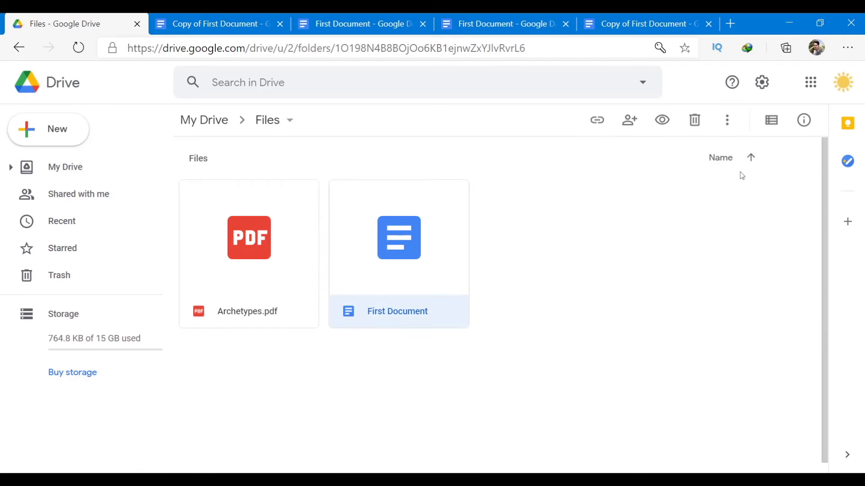
left_click(727, 121)
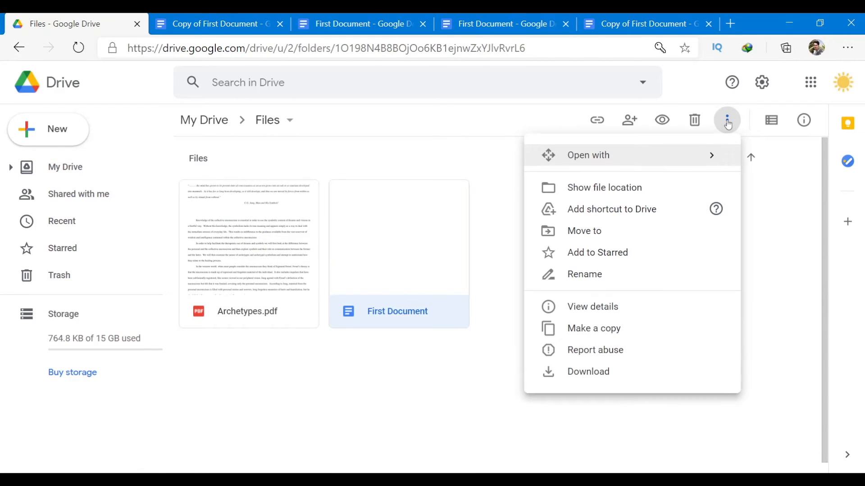
left_click(597, 188)
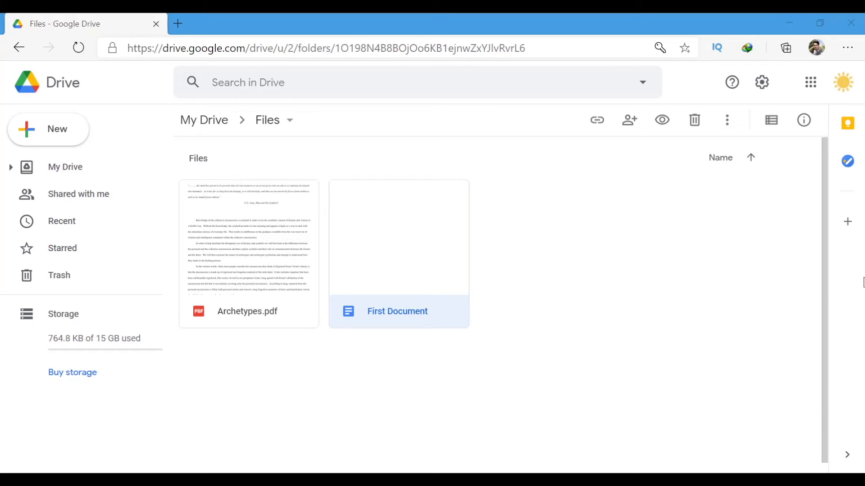
Add First Document to Starred, confirm it in the Starred list, then go back to My Drive.
left_click(729, 121)
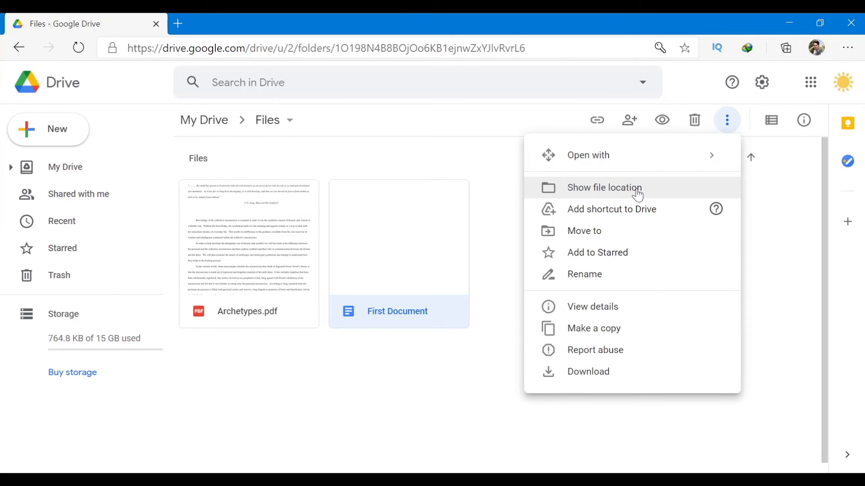
left_click(661, 261)
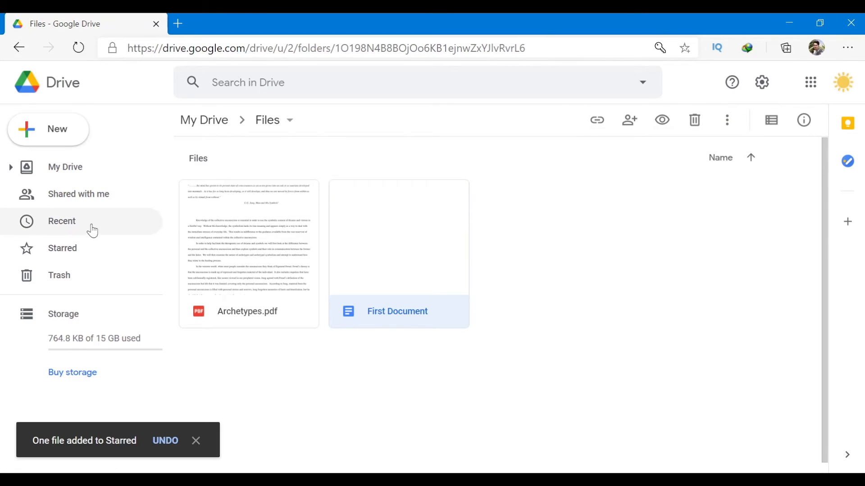
left_click(81, 248)
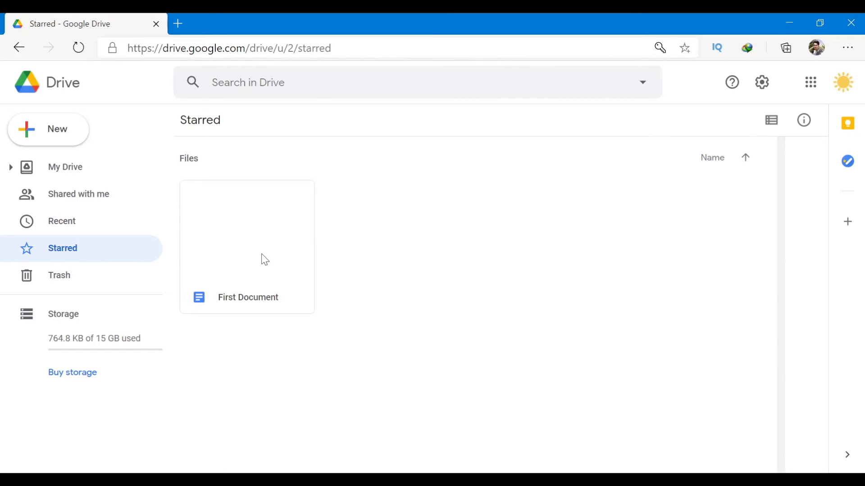
left_click(265, 259)
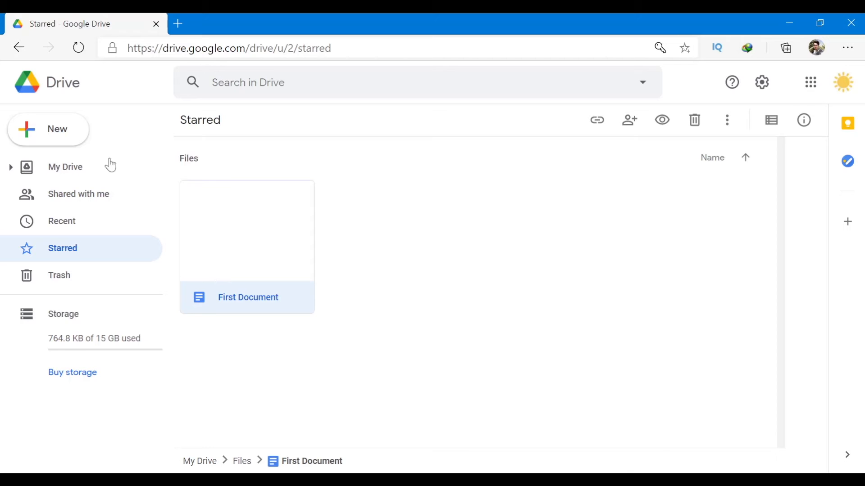
left_click(44, 168)
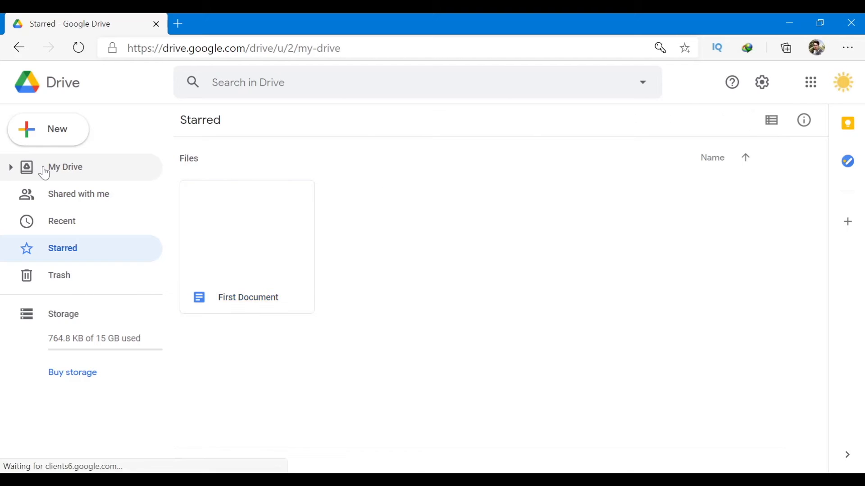
scroll(541, 286, "down", 3)
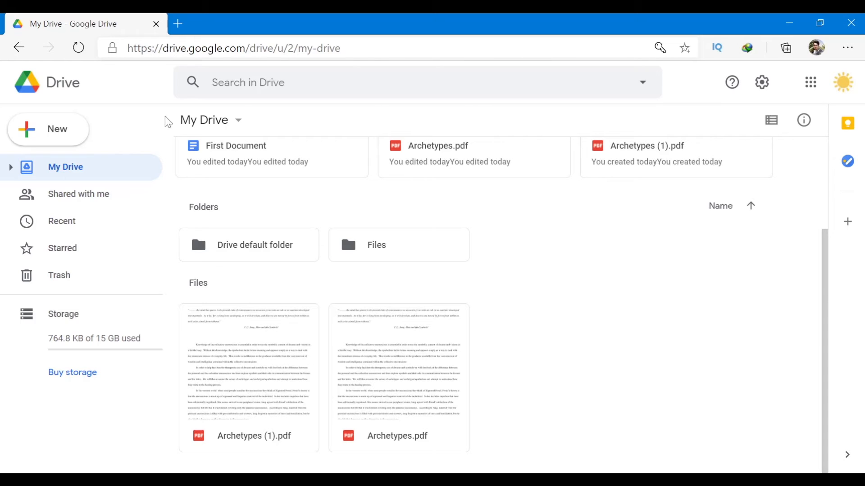
Check the Starred list, return to My Drive, and add Archetypes.pdf to Starred.
left_click(71, 254)
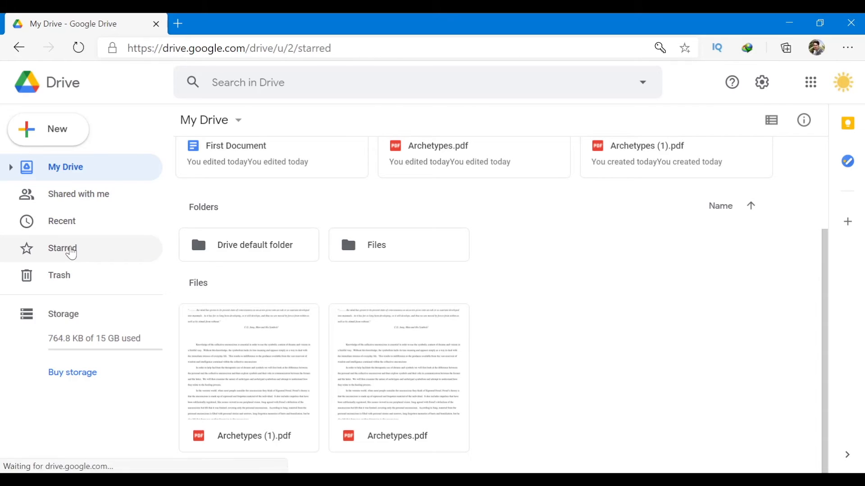
left_click(83, 166)
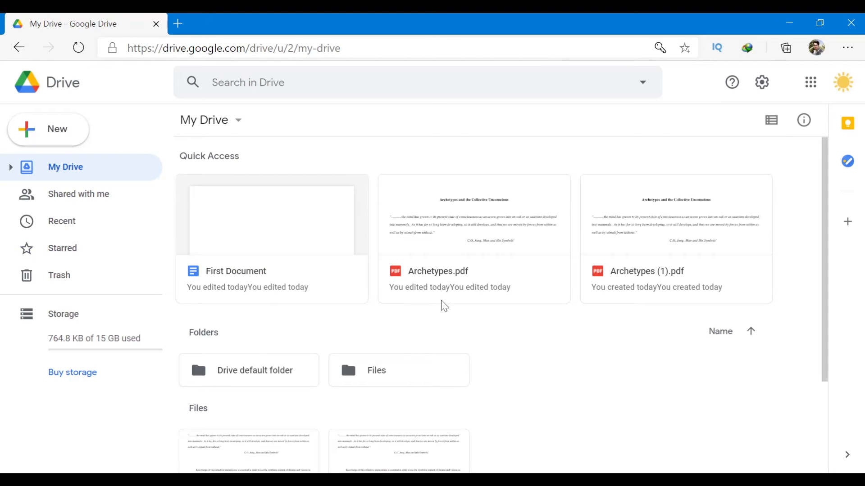
scroll(617, 332, "down", 1)
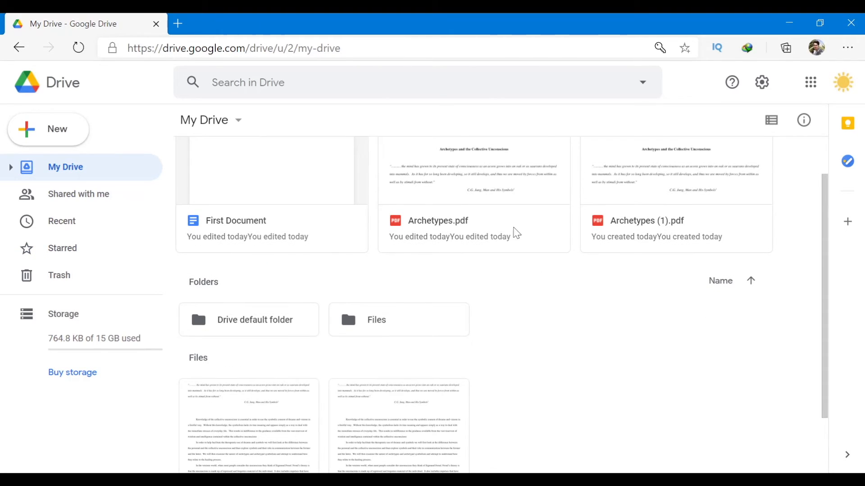
left_click(526, 218)
scroll(527, 218, "up", 1)
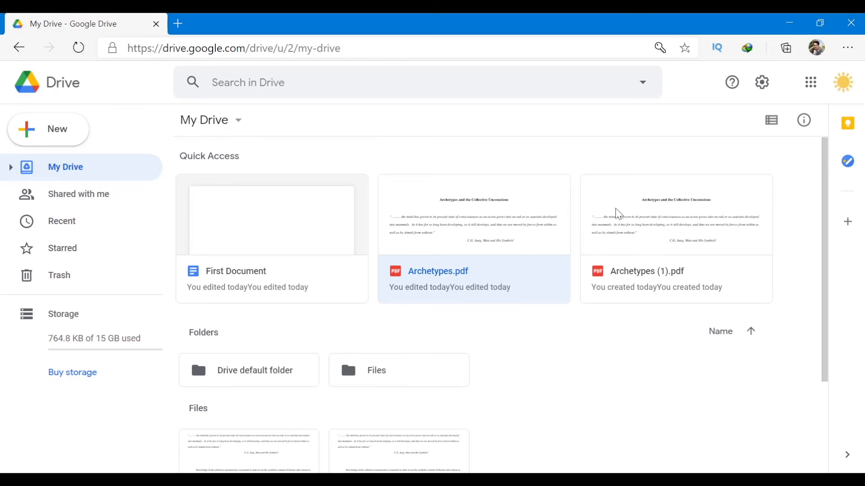
right_click(525, 260)
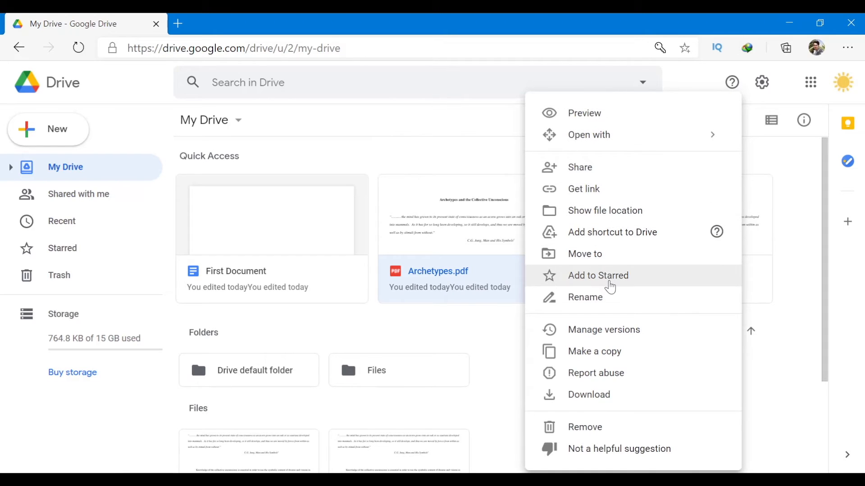
left_click(611, 287)
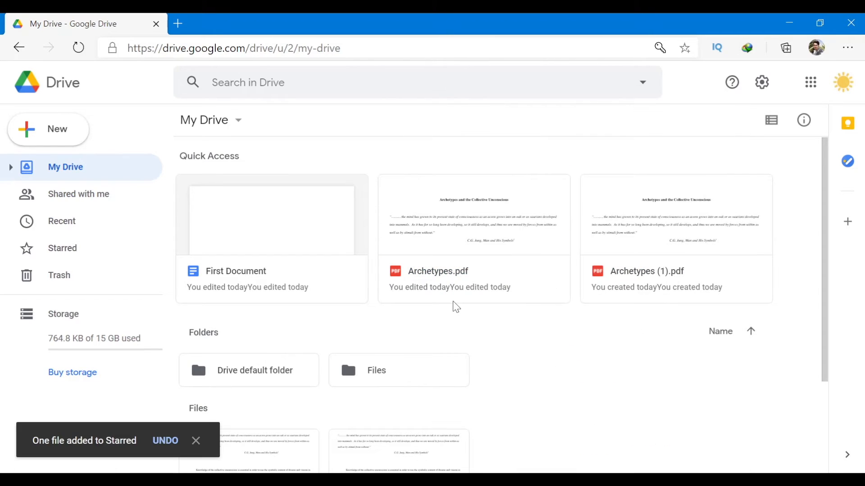
Open and dismiss First Document's actions menu, then bring up the New menu.
scroll(450, 302, "down", 1)
right_click(301, 226)
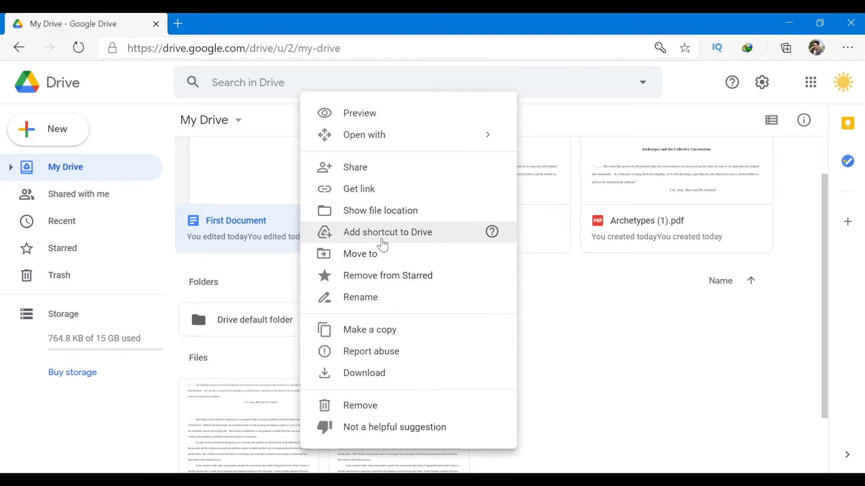
left_click(431, 276)
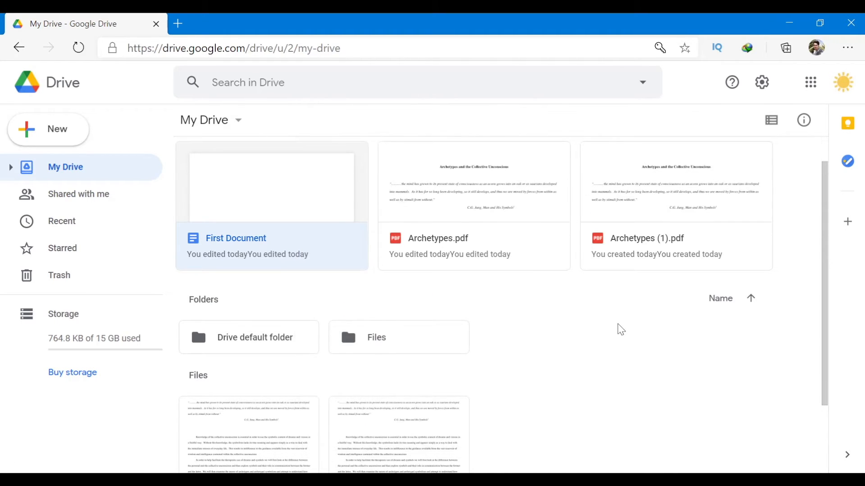
scroll(424, 313, "down", 3)
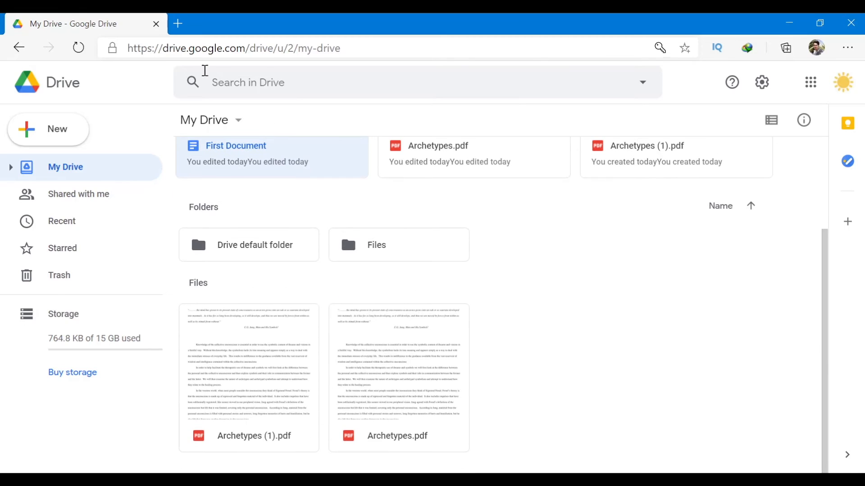
left_click(54, 134)
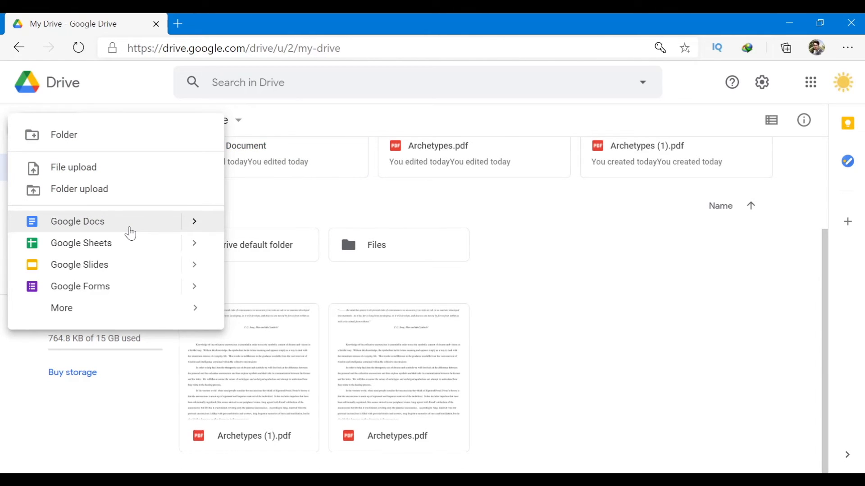
Create a blank Google Doc titled 'Not important' containing the text 'fsijfpifjp'.
left_click(130, 232)
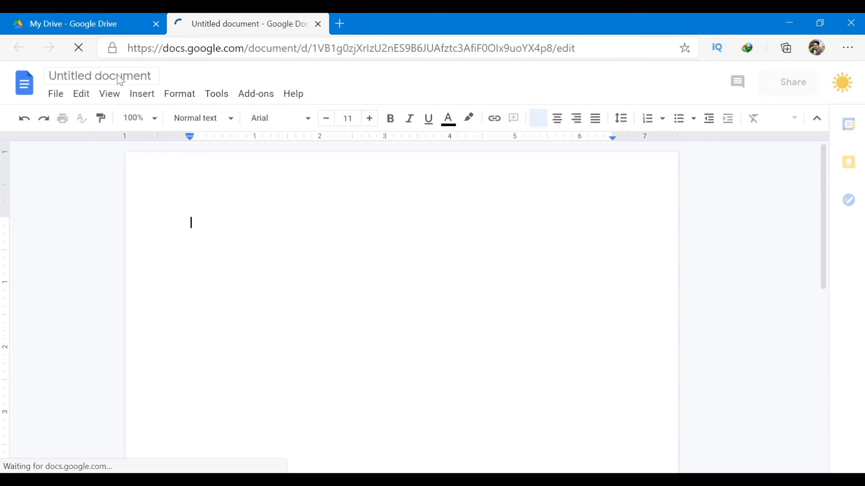
left_click(119, 76)
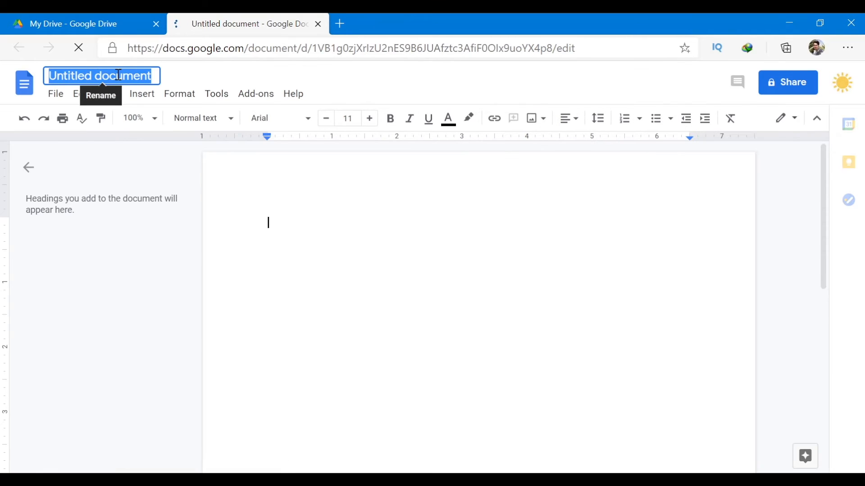
type("No")
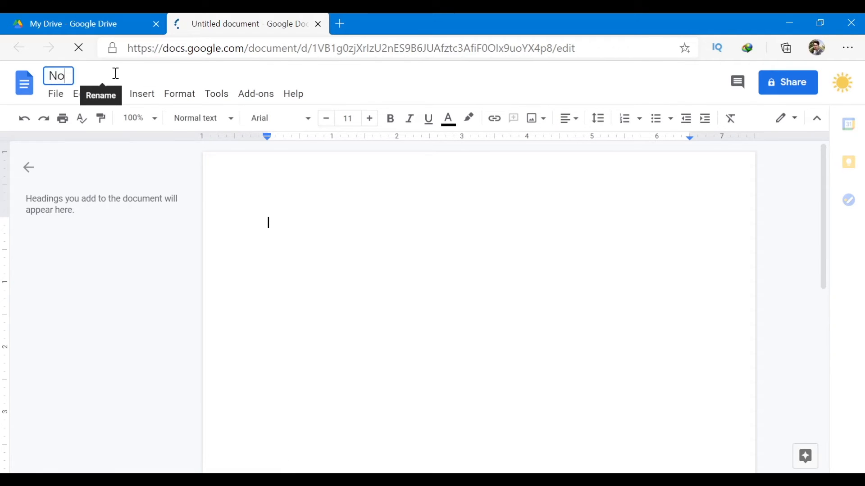
type("t important")
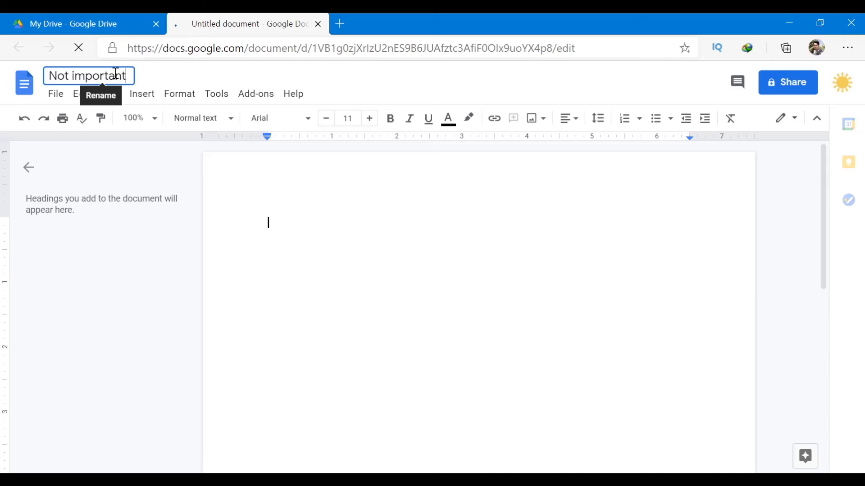
key("Return")
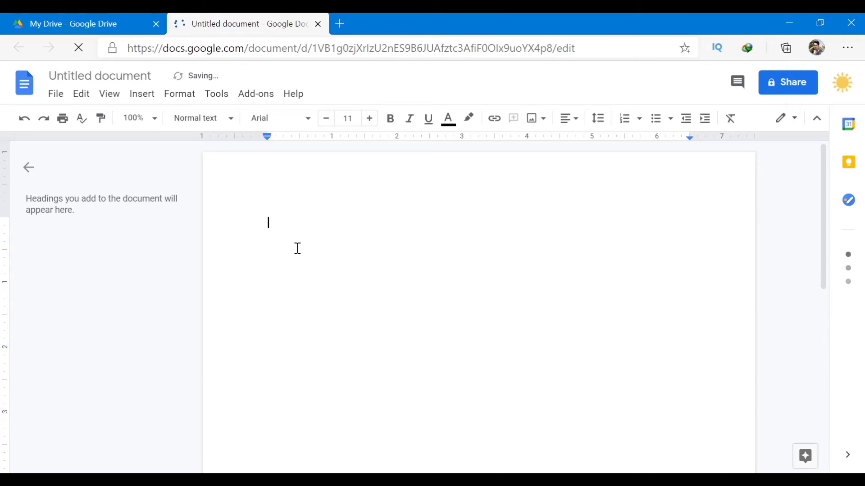
type("fsijfpifjp")
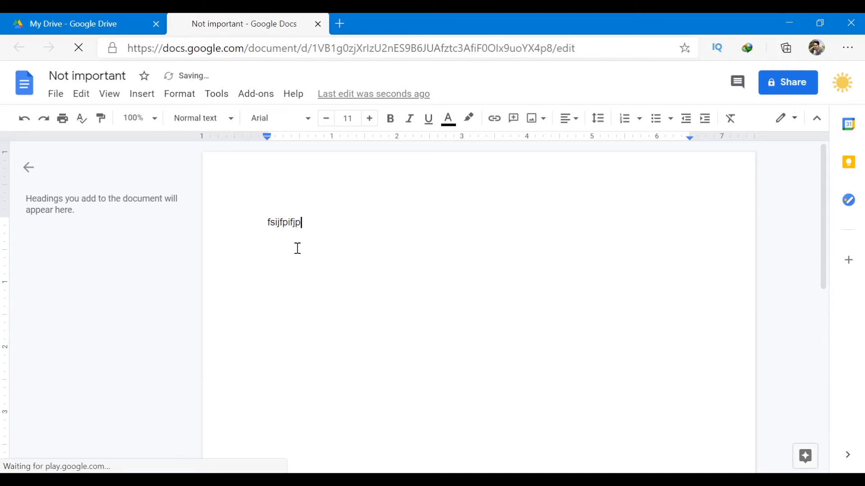
Return to the Drive tab and reload it so the Not important document appears.
left_click(100, 24)
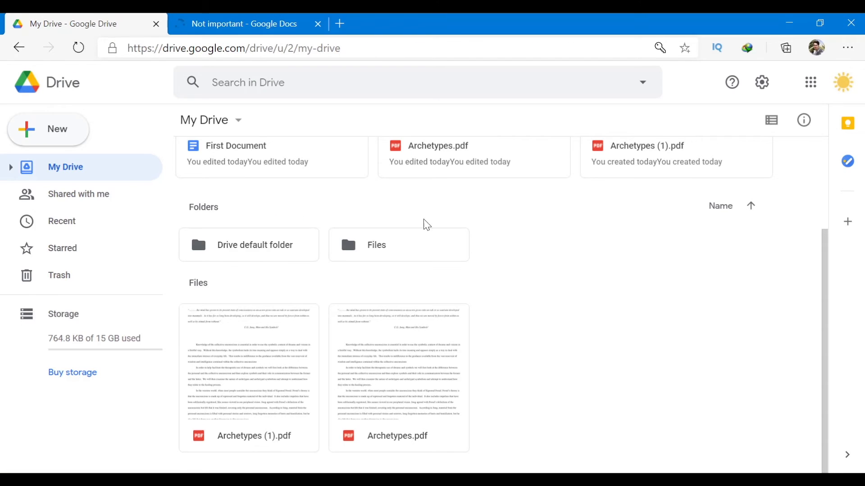
scroll(380, 188, "up", 3)
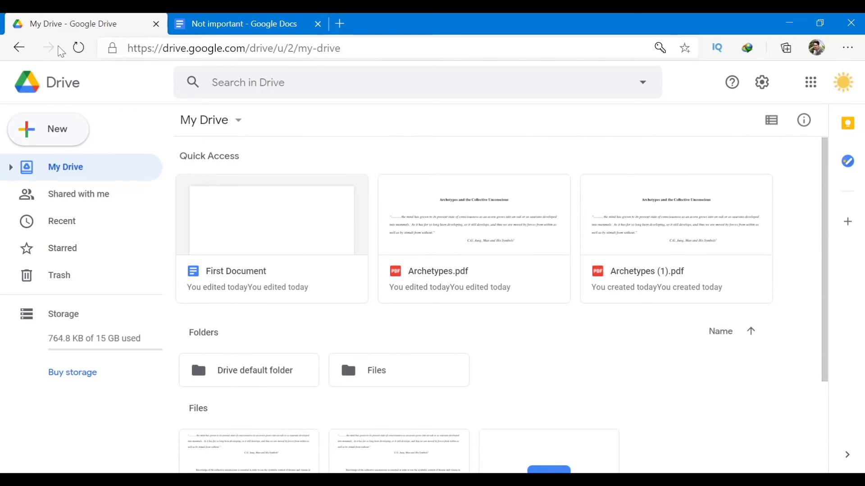
left_click(79, 48)
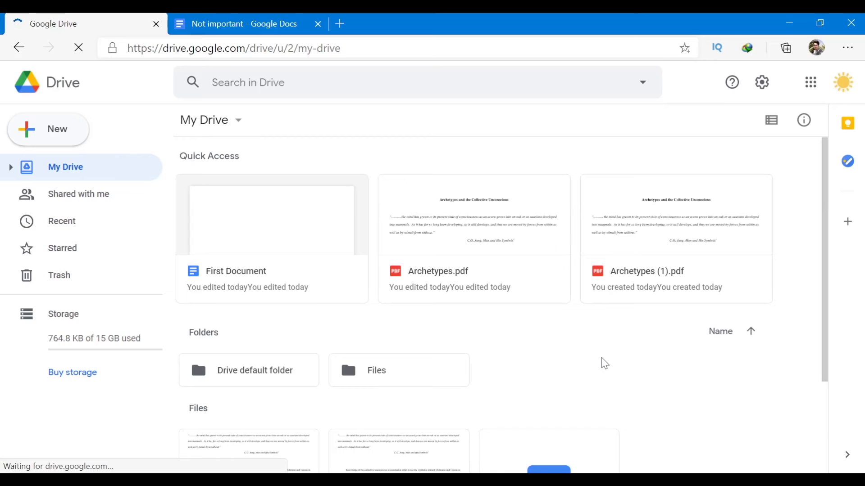
scroll(601, 358, "down", 3)
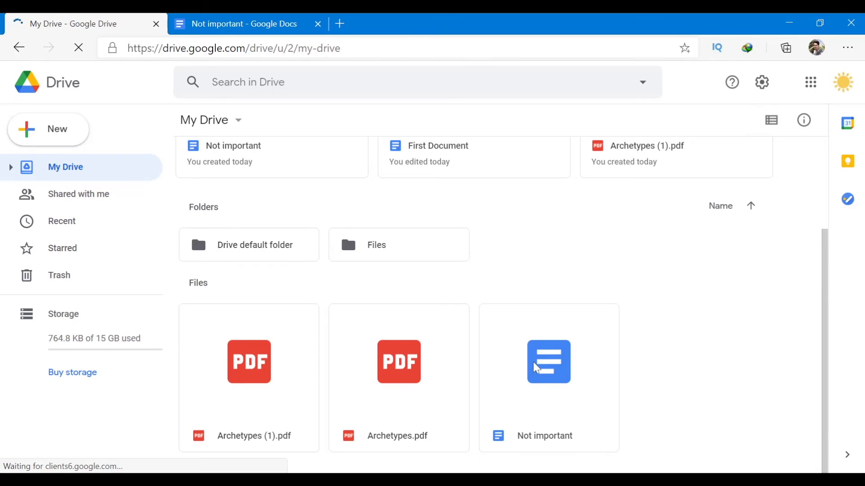
scroll(535, 367, "up", 3)
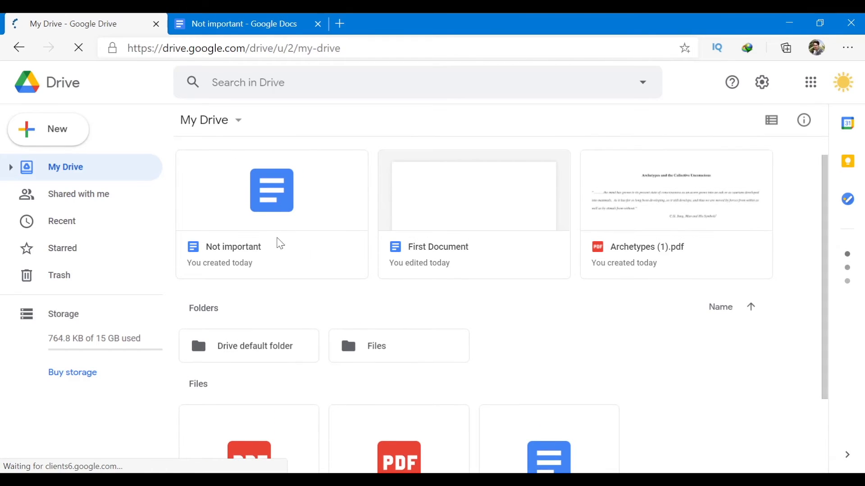
scroll(598, 303, "down", 1)
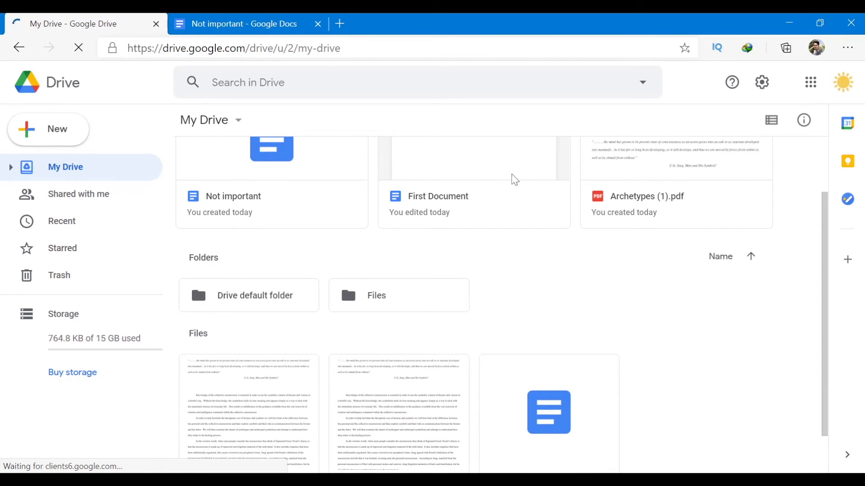
Check the Starred list, go back to My Drive, and select First Document.
left_click(43, 253)
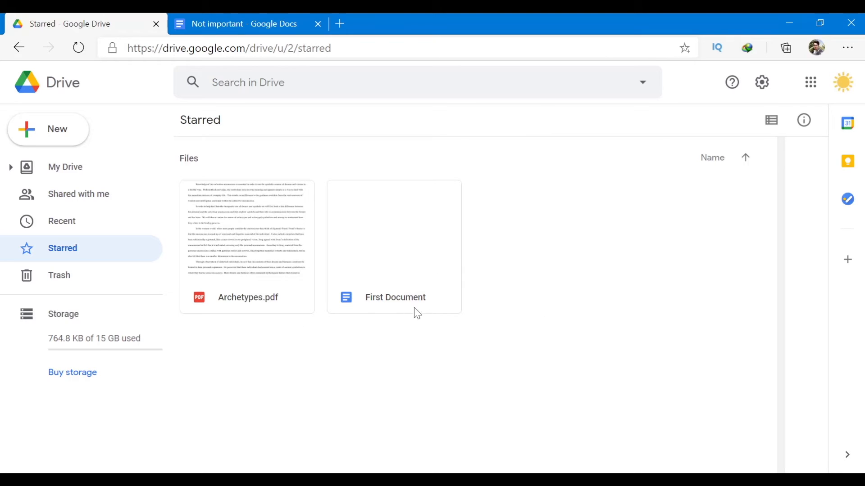
left_click(70, 173)
scroll(450, 264, "down", 2)
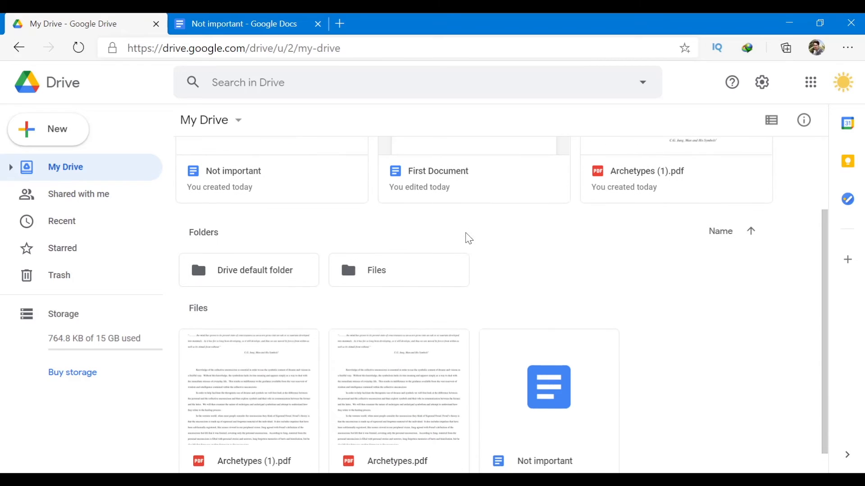
left_click(465, 175)
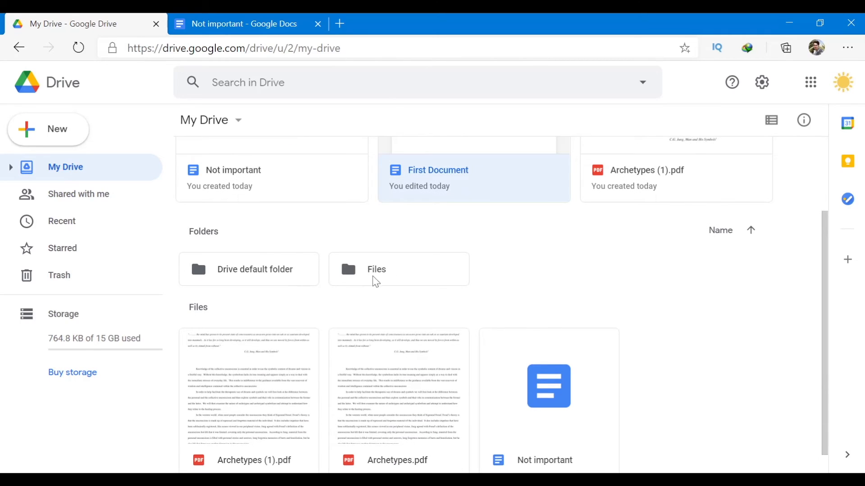
scroll(463, 277, "up", 1)
scroll(518, 304, "down", 2)
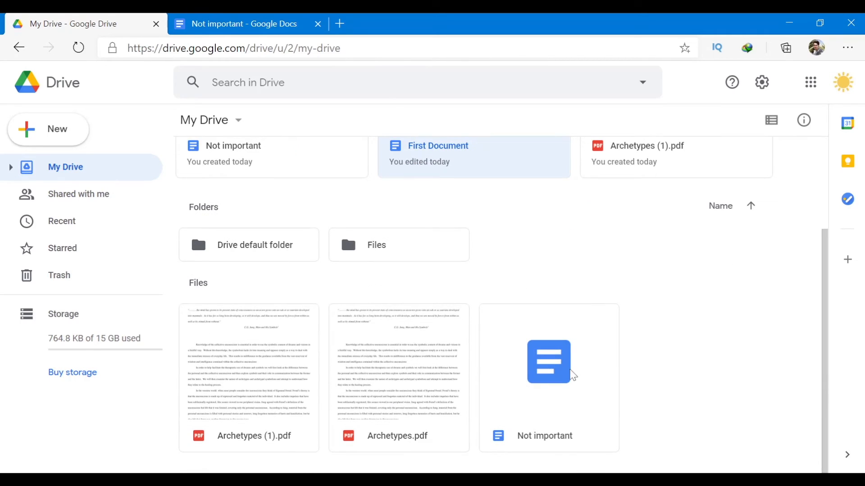
scroll(592, 299, "up", 2)
scroll(330, 294, "down", 2)
Move First Document from the Files folder into My Drive, then view the Starred list.
double_click(353, 253)
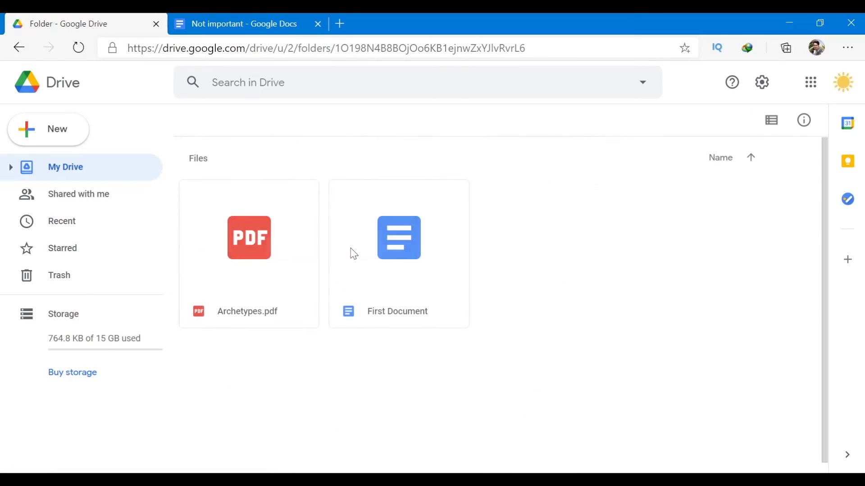
left_click(401, 257)
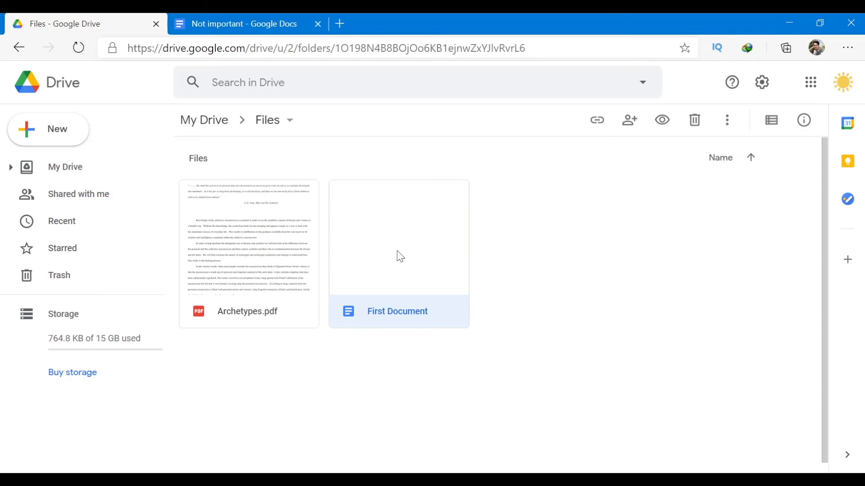
right_click(400, 257)
left_click(470, 281)
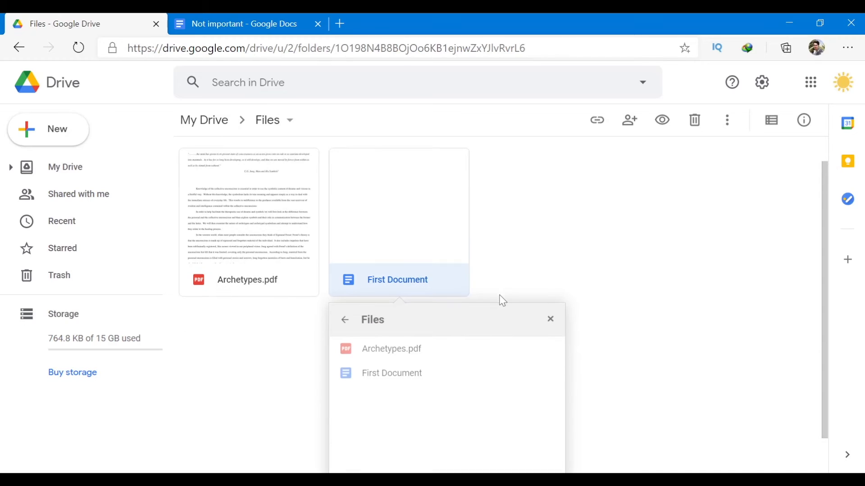
left_click(345, 280)
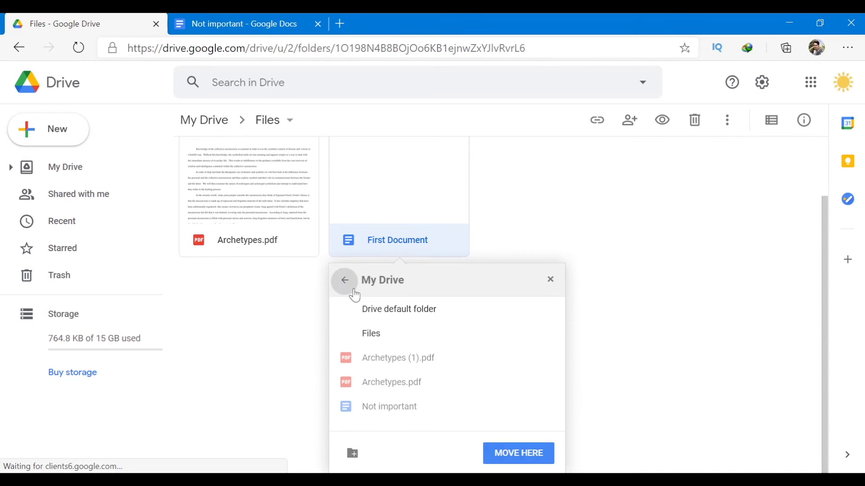
left_click(544, 457)
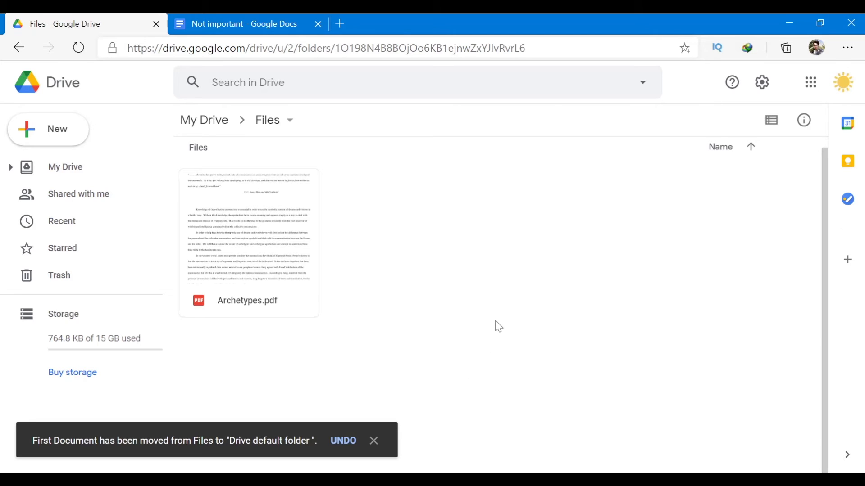
left_click(51, 253)
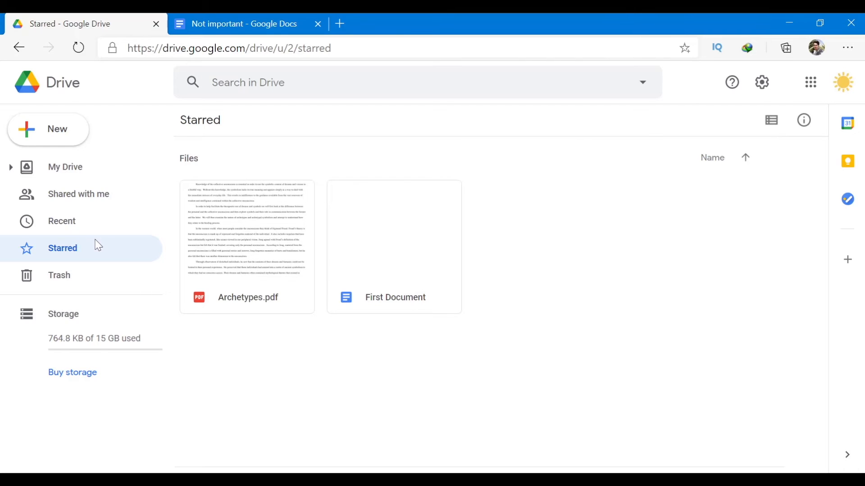
Switch between My Drive and Starred to review the starred files.
left_click(86, 172)
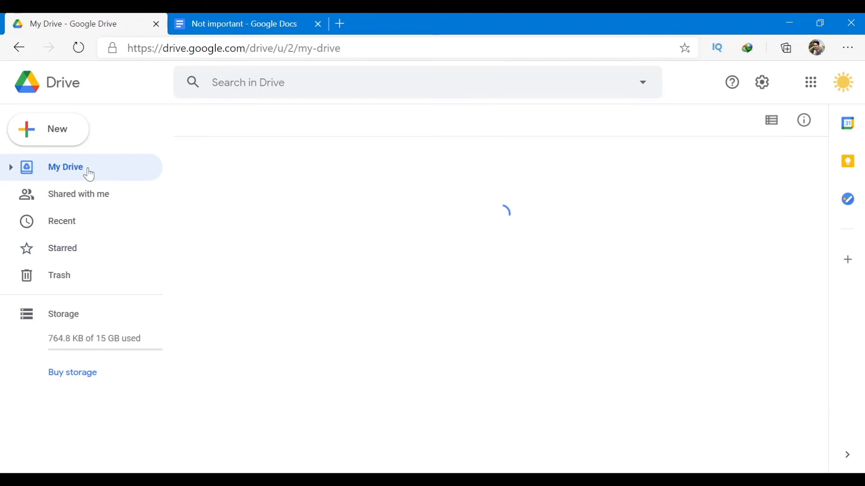
scroll(411, 297, "down", 3)
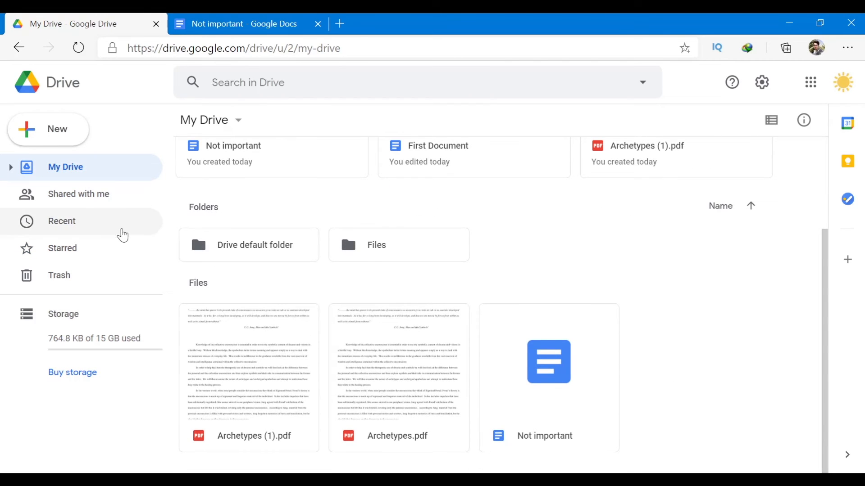
left_click(61, 253)
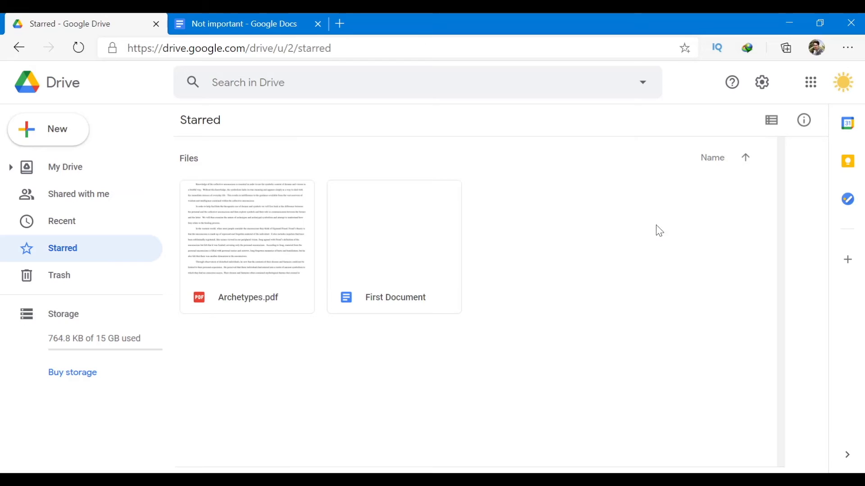
left_click(53, 175)
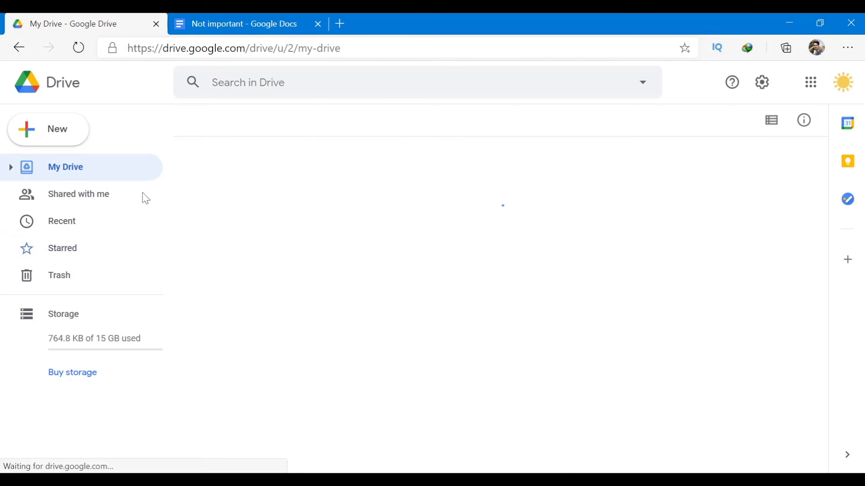
scroll(676, 251, "down", 1)
scroll(721, 280, "up", 1)
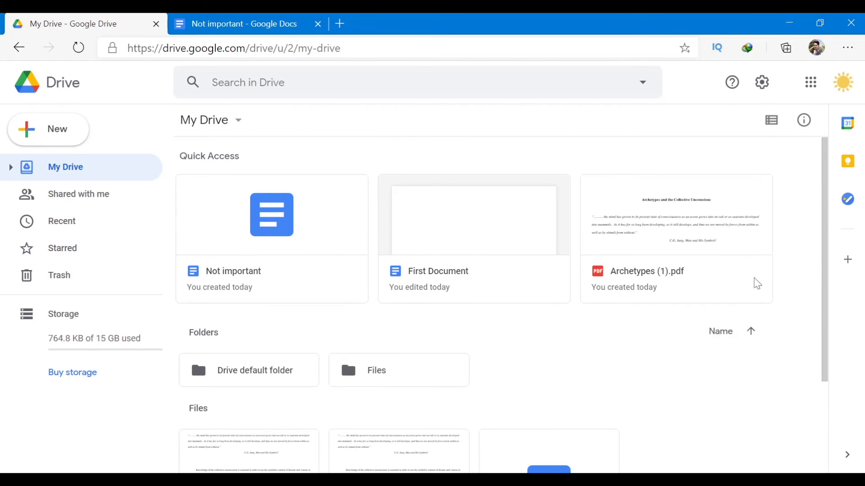
Inspect the actions for both Archetypes PDFs, then open the Files folder.
right_click(756, 284)
scroll(506, 315, "down", 2)
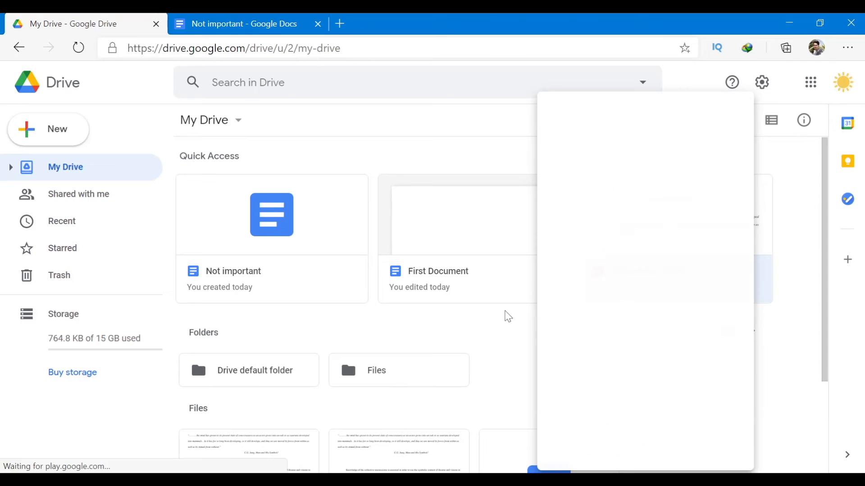
left_click(259, 437)
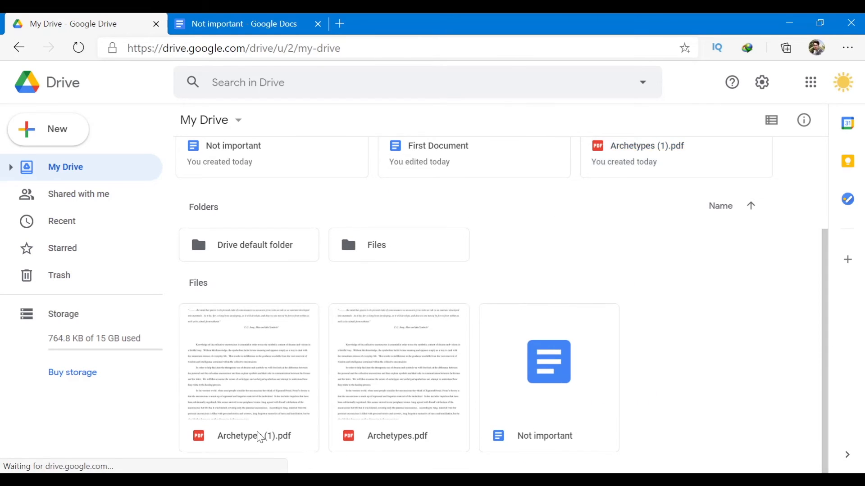
right_click(259, 437)
left_click(63, 249)
left_click(71, 176)
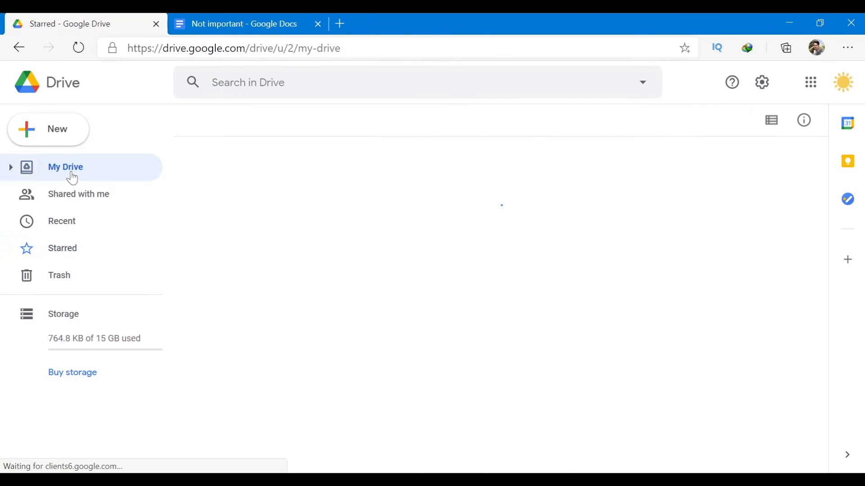
scroll(415, 341, "down", 1)
double_click(391, 271)
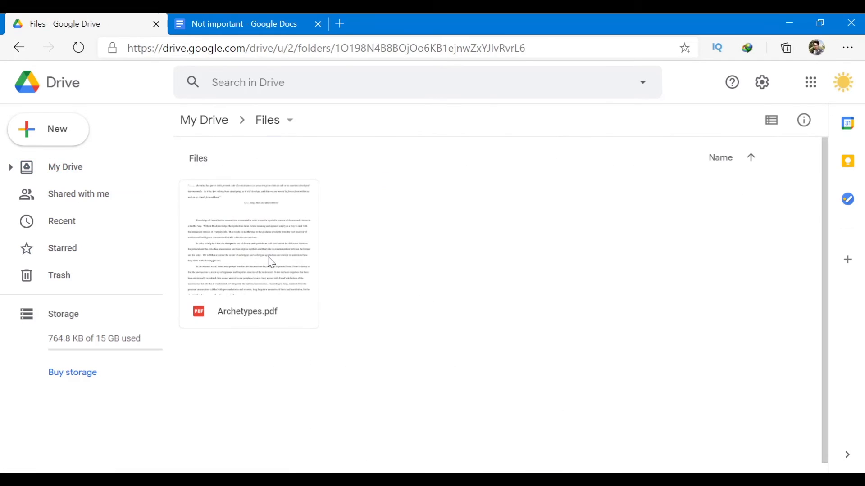
Unstar Archetypes.pdf and confirm First Document is the only starred file.
right_click(272, 263)
left_click(355, 278)
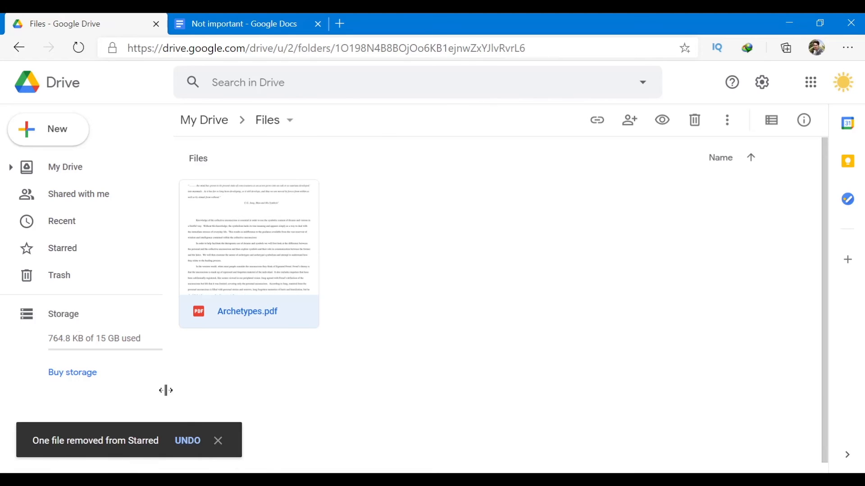
left_click(22, 253)
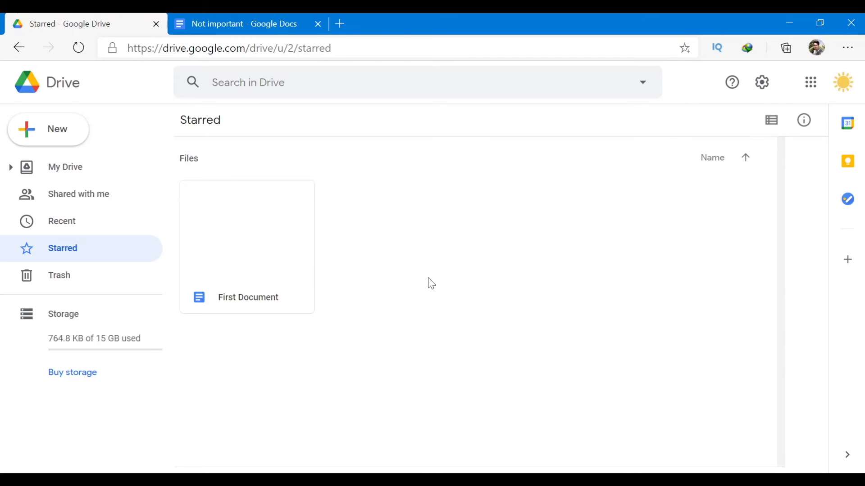
left_click(55, 167)
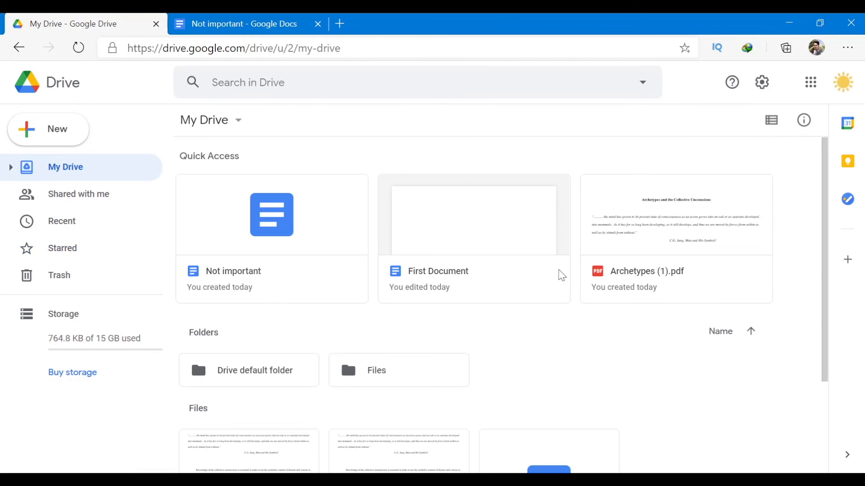
left_click(51, 249)
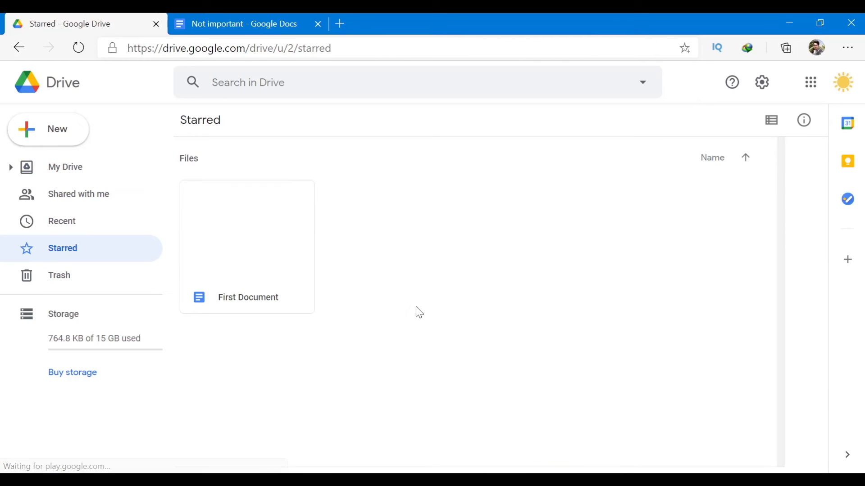
left_click(64, 175)
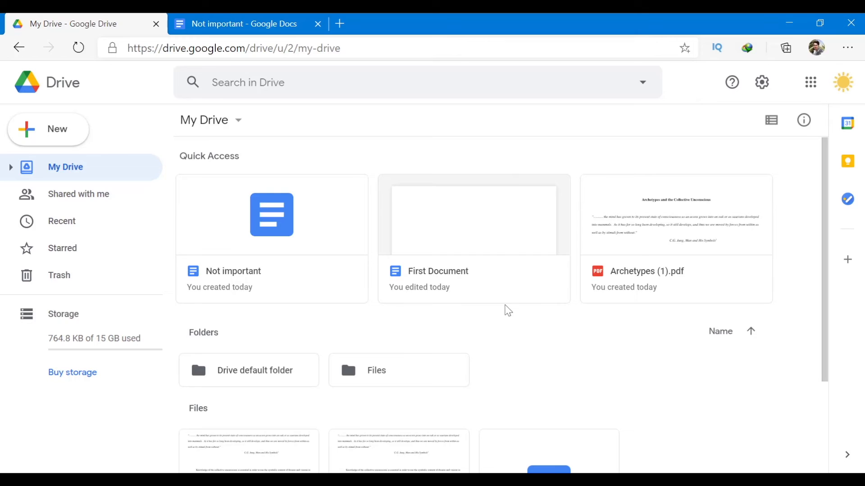
View Not important's details (Google Docs, 0 bytes, not shared), then close the panel.
scroll(495, 317, "down", 3)
left_click(563, 328)
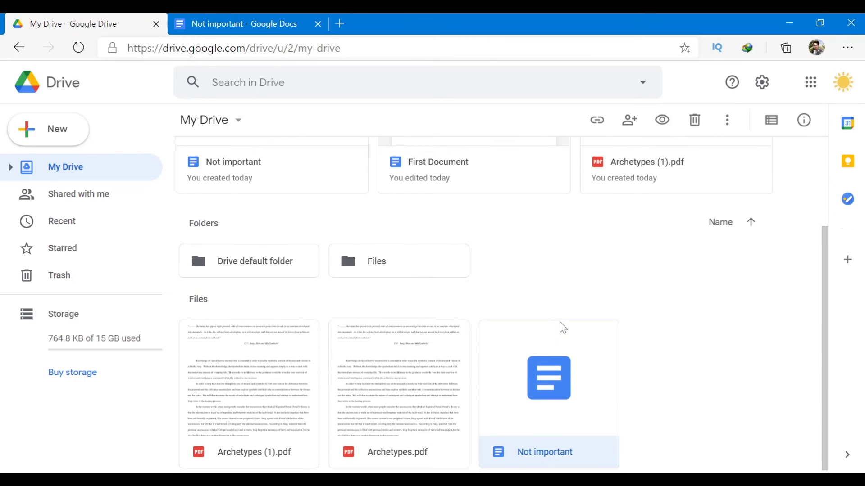
scroll(563, 327, "up", 2)
left_click(727, 120)
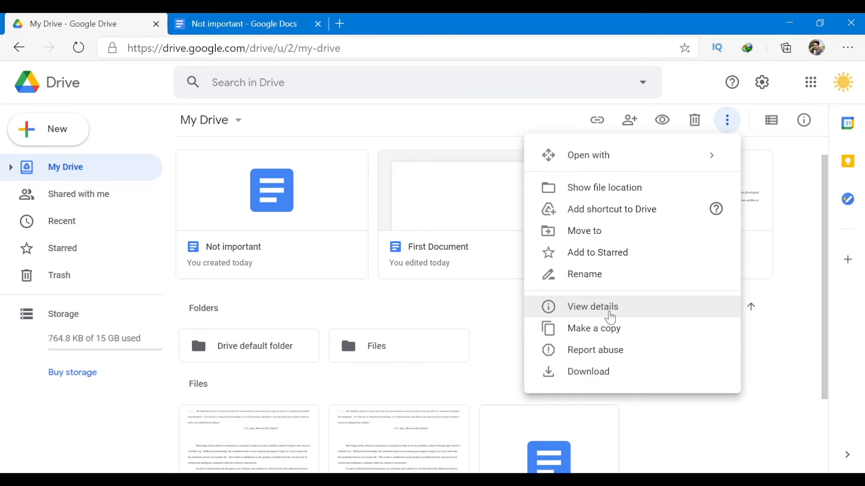
left_click(610, 318)
scroll(666, 299, "down", 2)
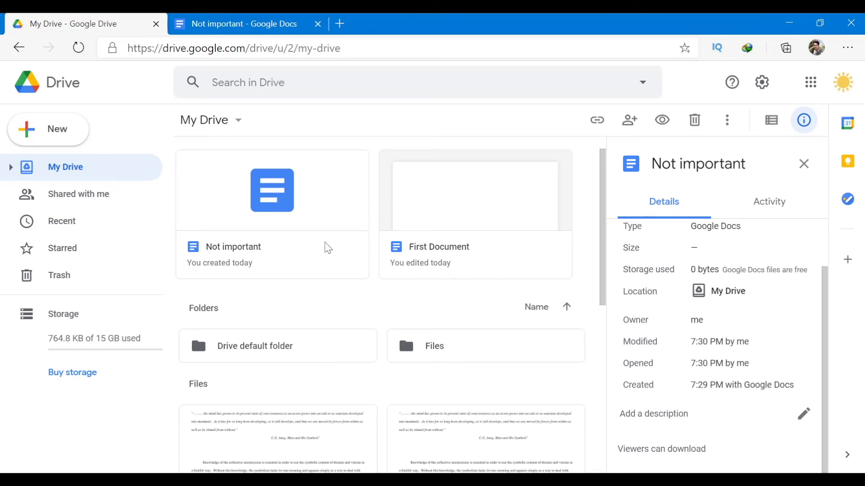
left_click(804, 164)
scroll(707, 226, "down", 3)
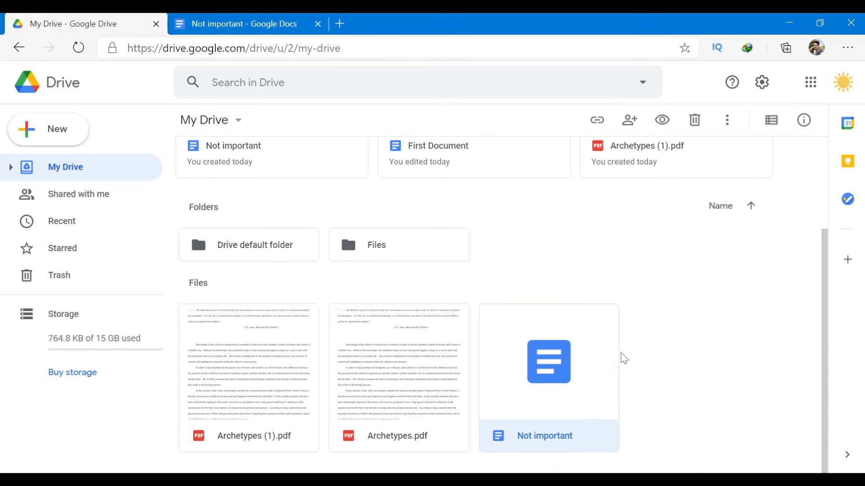
Download Not important as the Word file Not important.docx (6.0 KB).
left_click(803, 123)
left_click(803, 120)
right_click(581, 415)
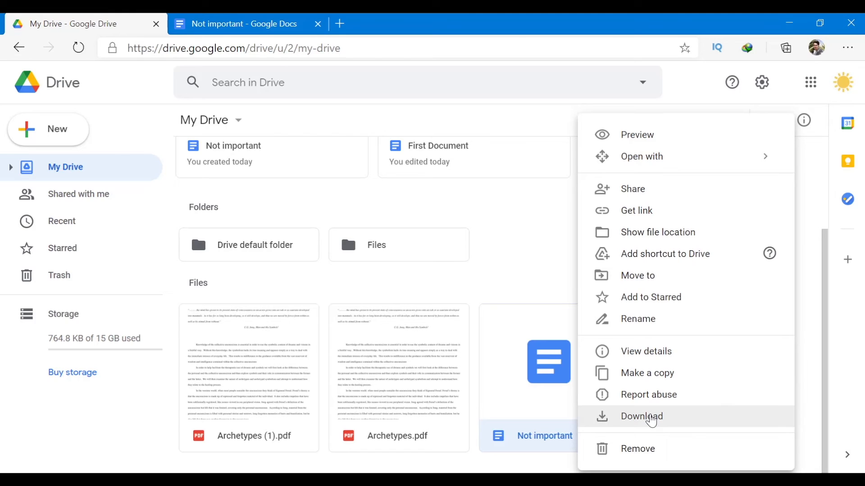
left_click(651, 421)
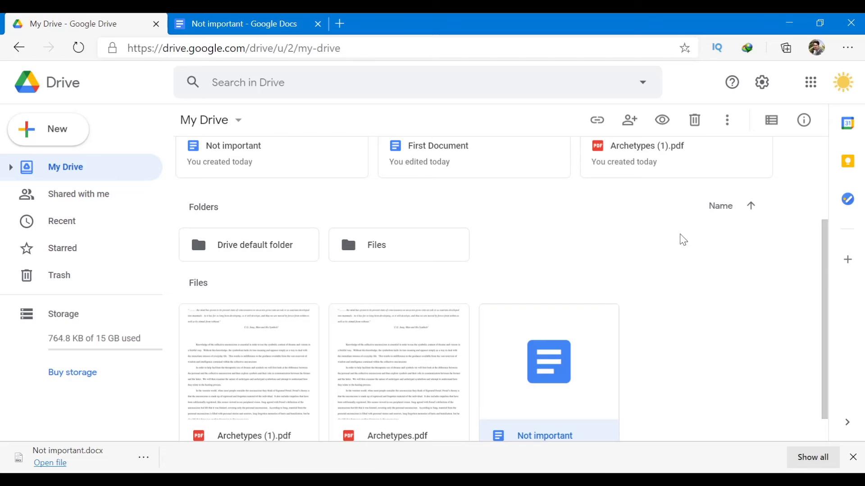
left_click(727, 120)
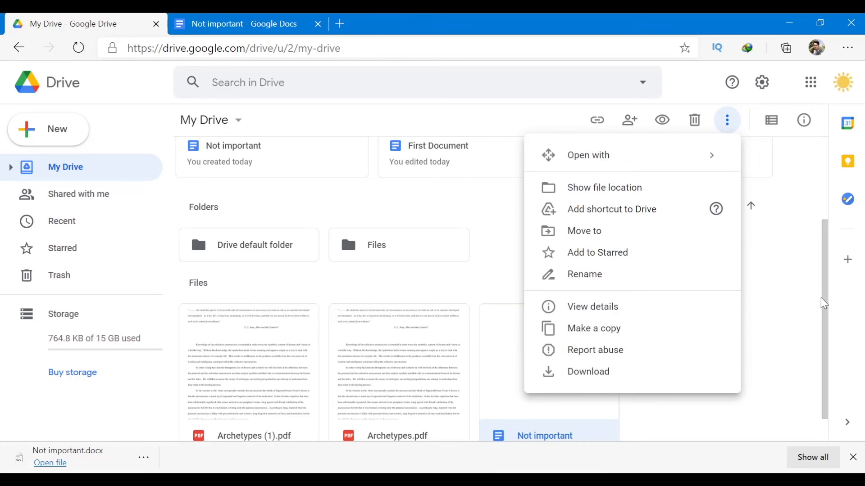
left_click(768, 201)
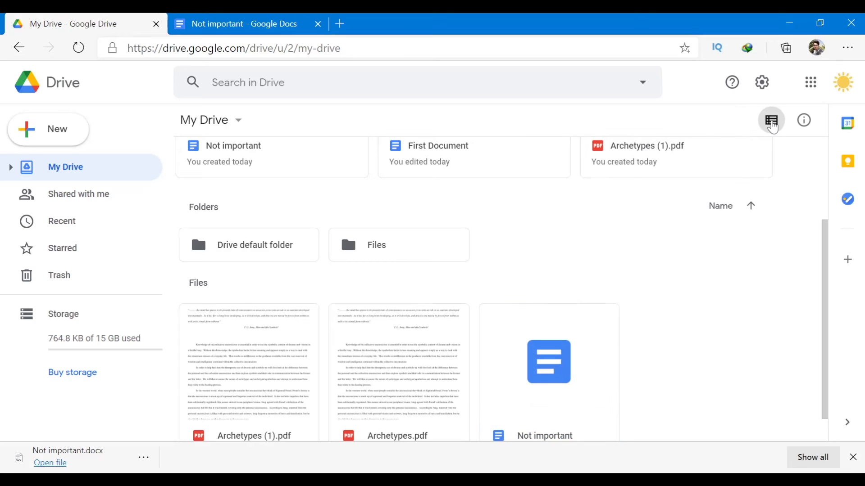
left_click(771, 122)
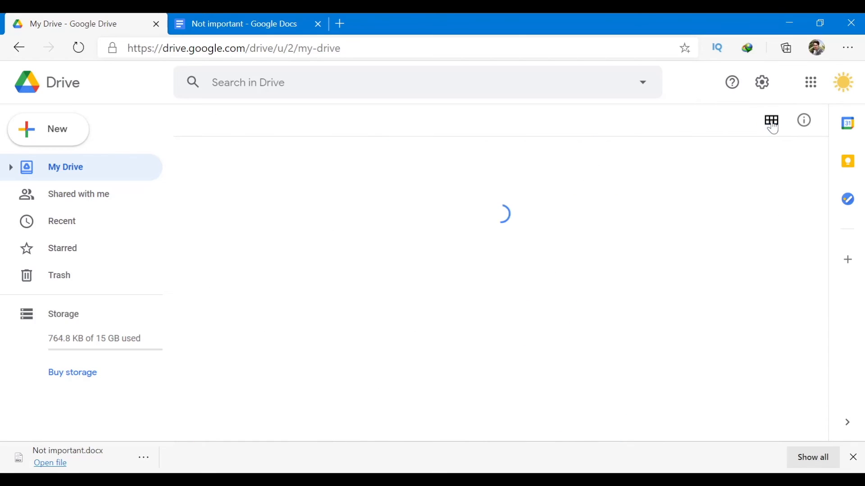
scroll(653, 293, "down", 2)
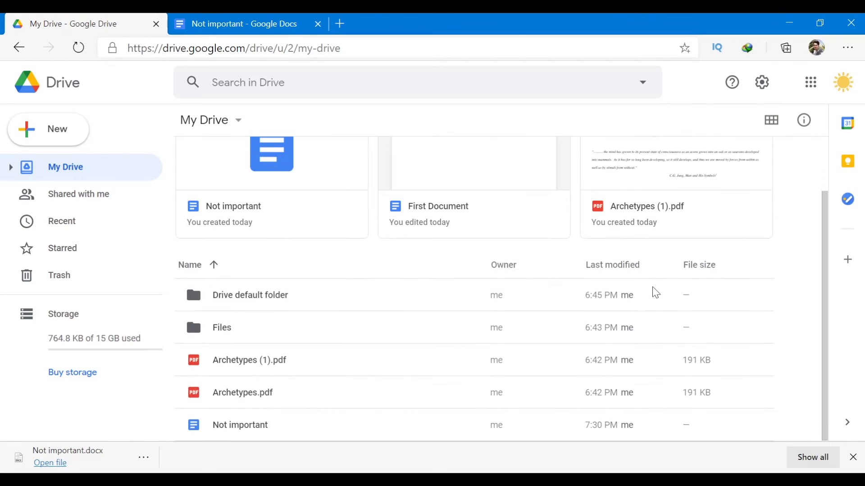
scroll(729, 204, "up", 2)
left_click(772, 120)
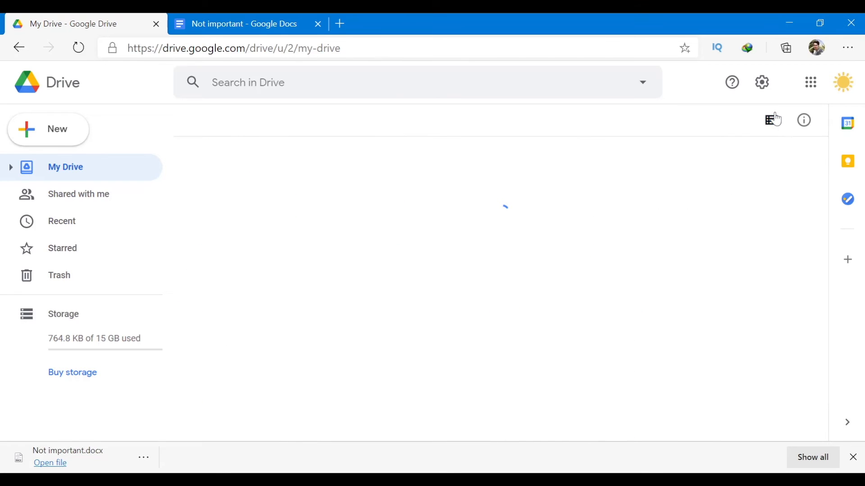
scroll(711, 214, "down", 3)
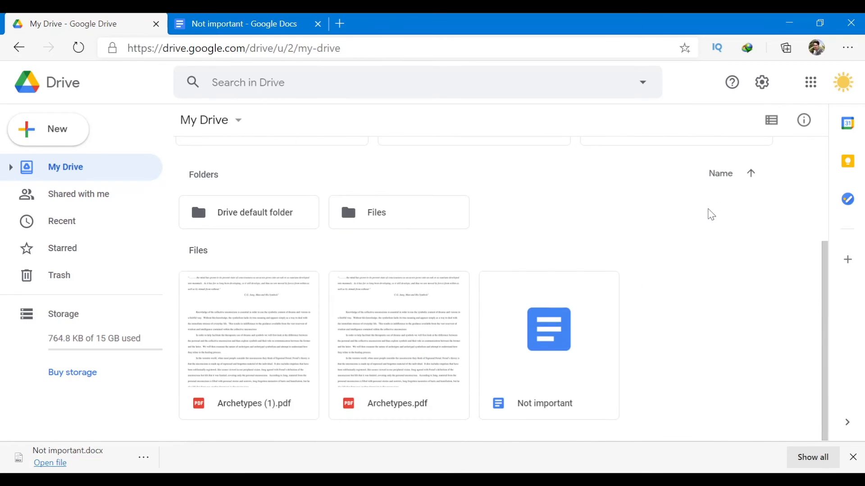
scroll(711, 215, "up", 3)
scroll(711, 215, "down", 3)
scroll(711, 215, "up", 3)
scroll(711, 215, "up", 2)
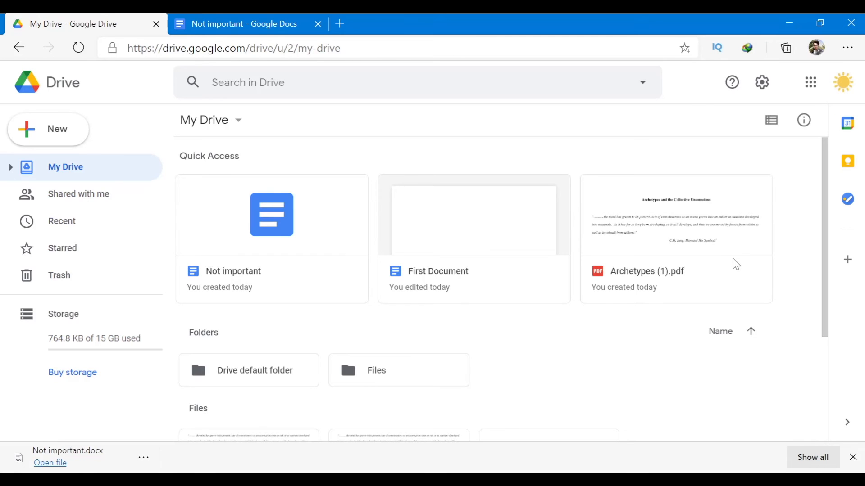
scroll(624, 309, "down", 2)
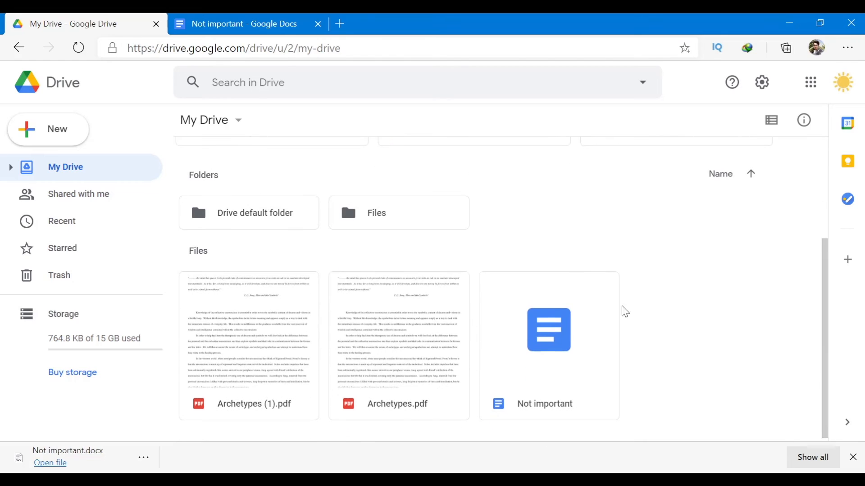
scroll(526, 326, "up", 2)
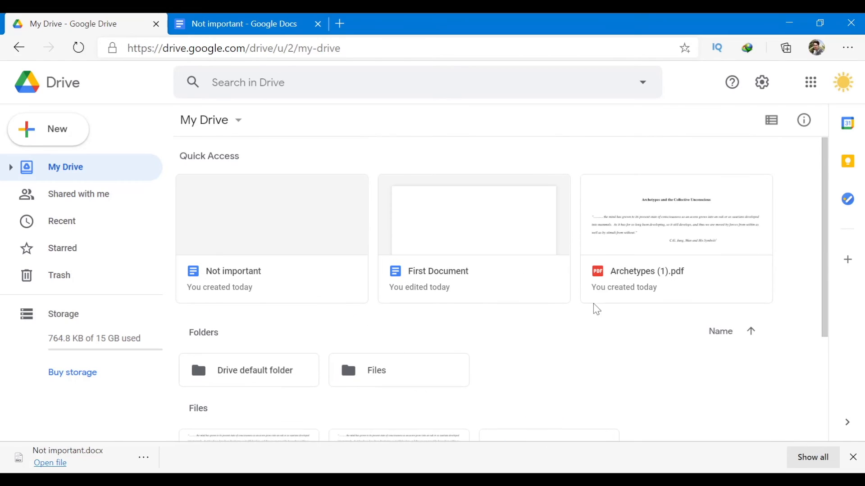
Open Not important, close its tab again, and open the Files folder holding Archetypes.pdf.
double_click(325, 248)
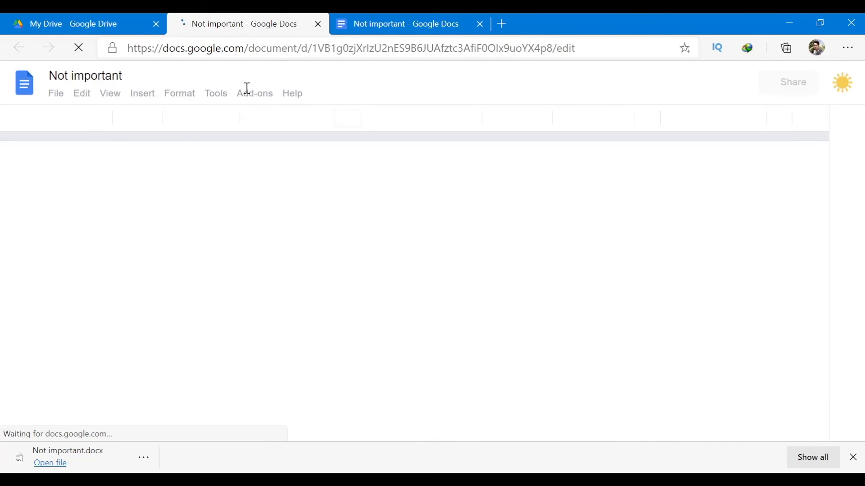
key("ctrl+w")
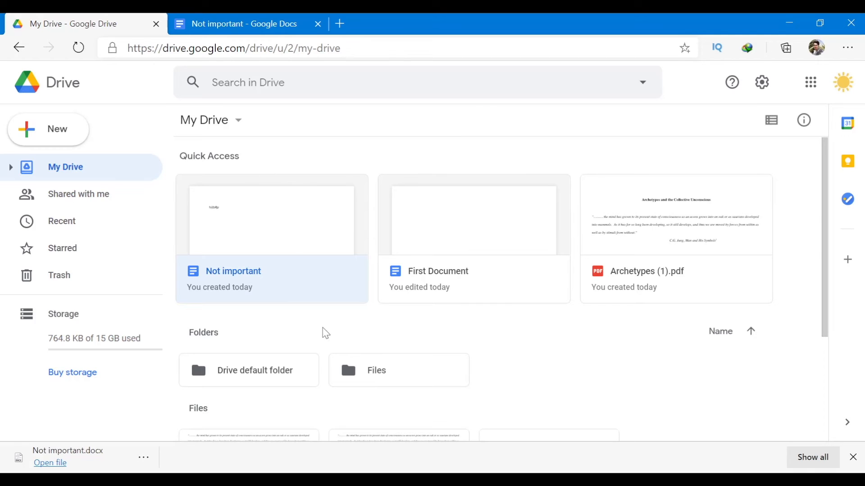
left_click(354, 382)
double_click(353, 381)
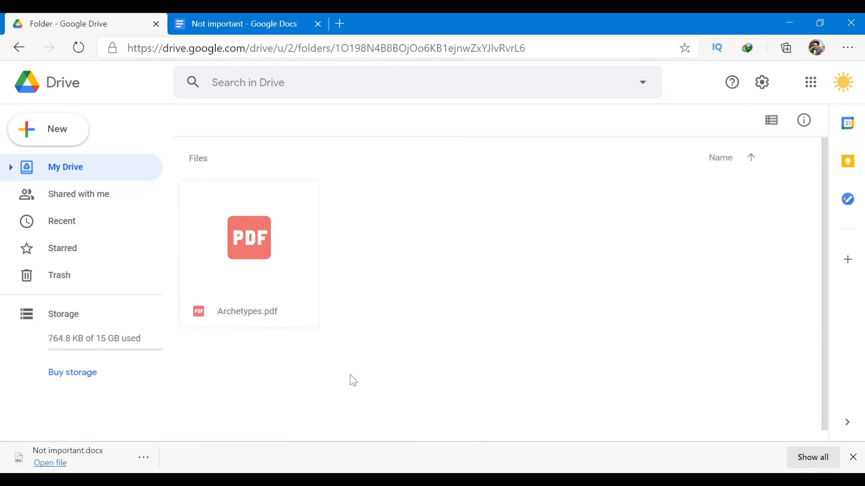
Create a blank Google Sheets spreadsheet in Files named 'First spreadsheet'.
left_click(69, 131)
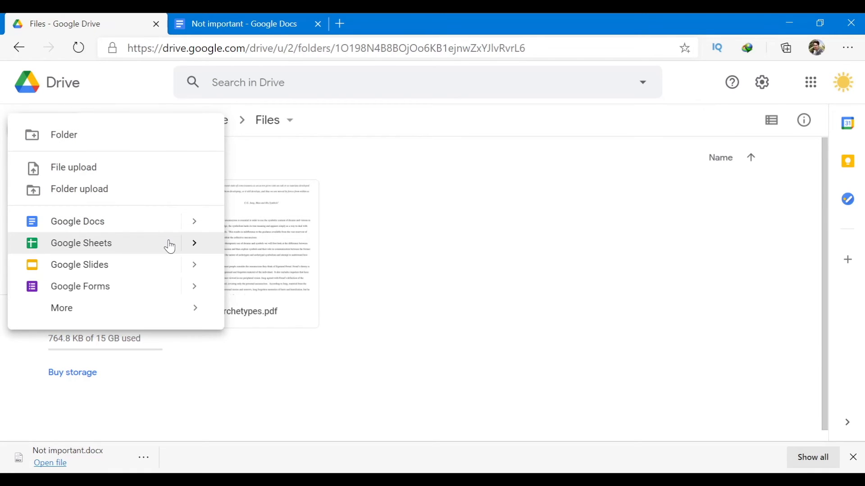
left_click(170, 247)
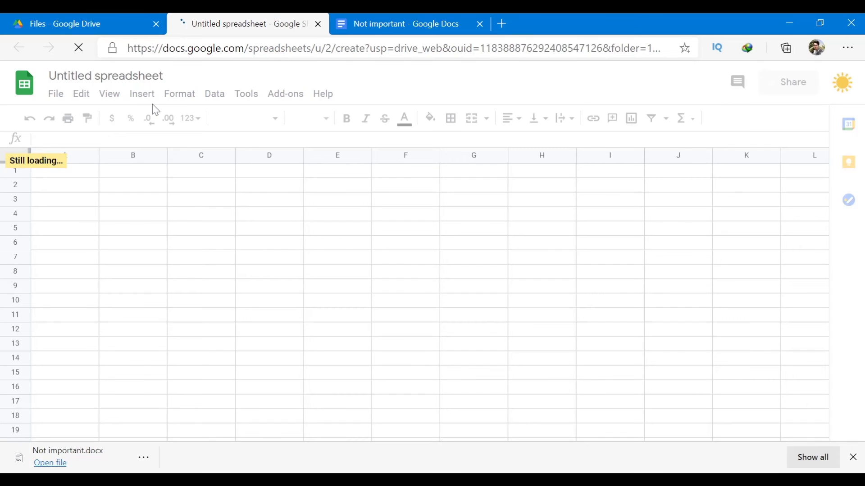
left_click(130, 77)
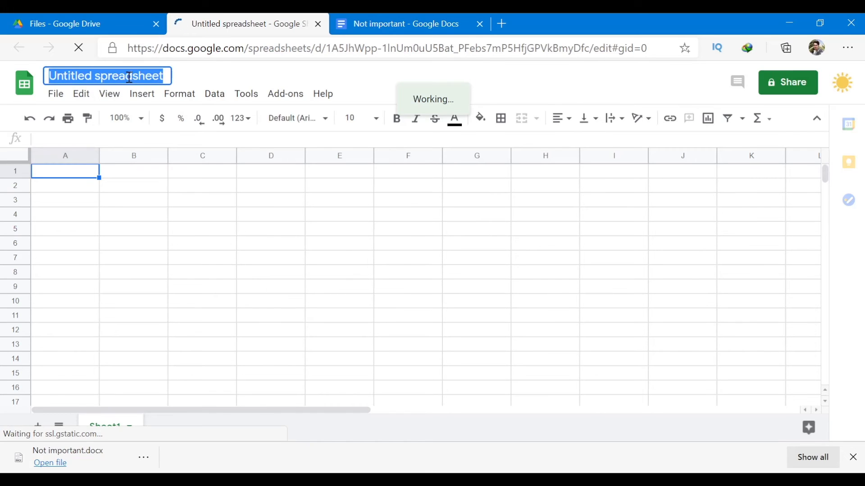
left_click(129, 77)
type("First spre")
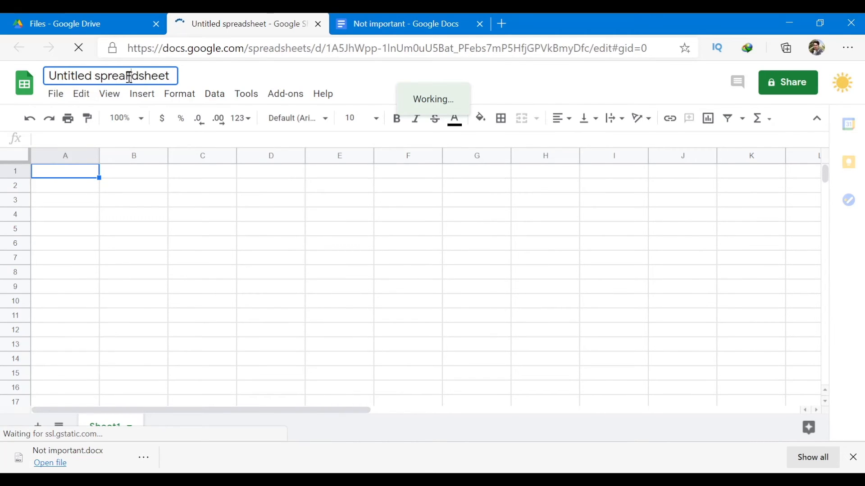
type("a")
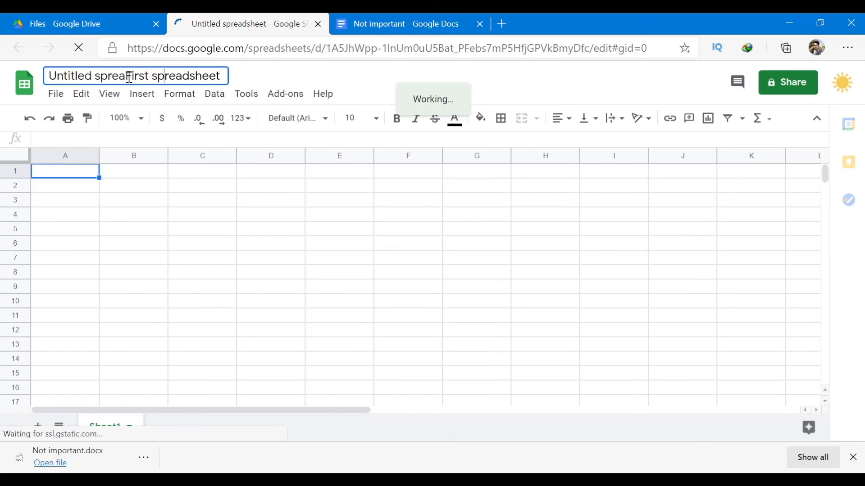
key("BackSpace")
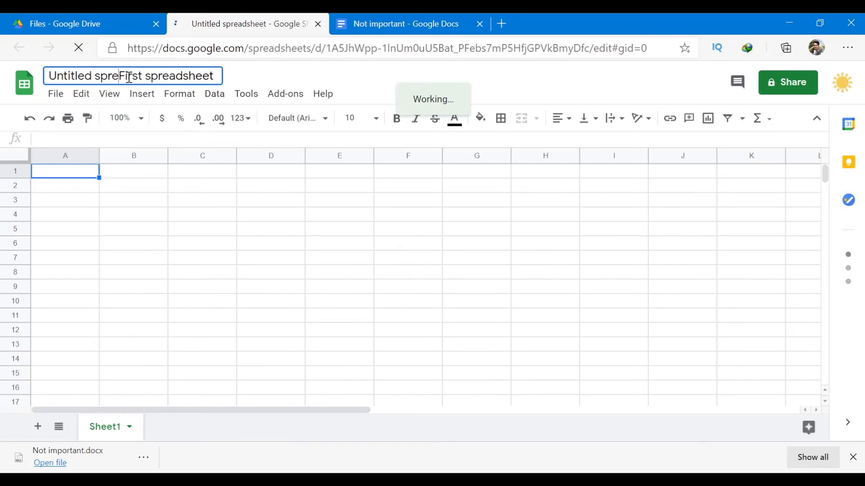
key("BackSpace")
key("BackSpace")
key("BackSpace")
key("BackSpace")
key("BackSpace")
key("BackSpace")
key("BackSpace")
key("BackSpace")
key("BackSpace")
key("BackSpace")
key("BackSpace")
key("BackSpace")
key("BackSpace")
key("Return")
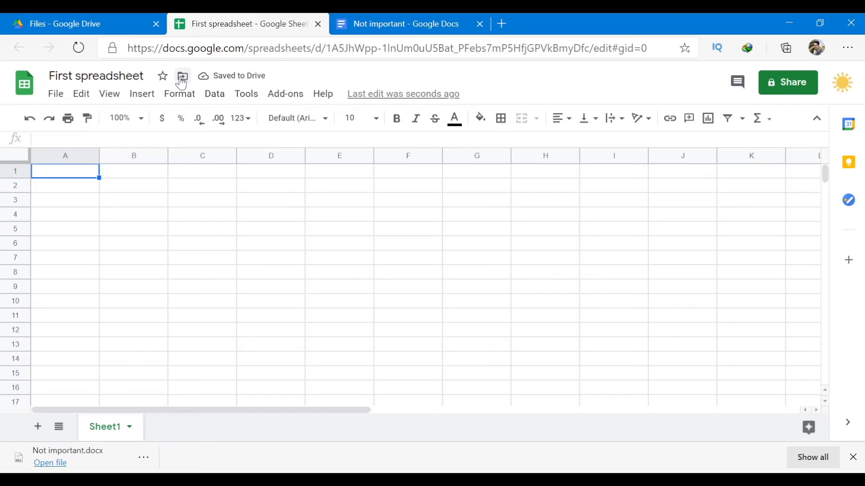
Cancel the Move dialog without moving, then star First spreadsheet.
left_click(182, 80)
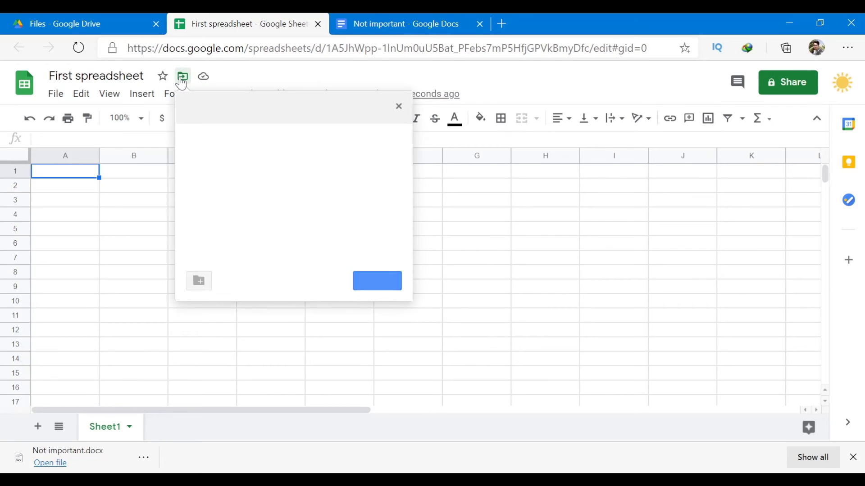
left_click(278, 78)
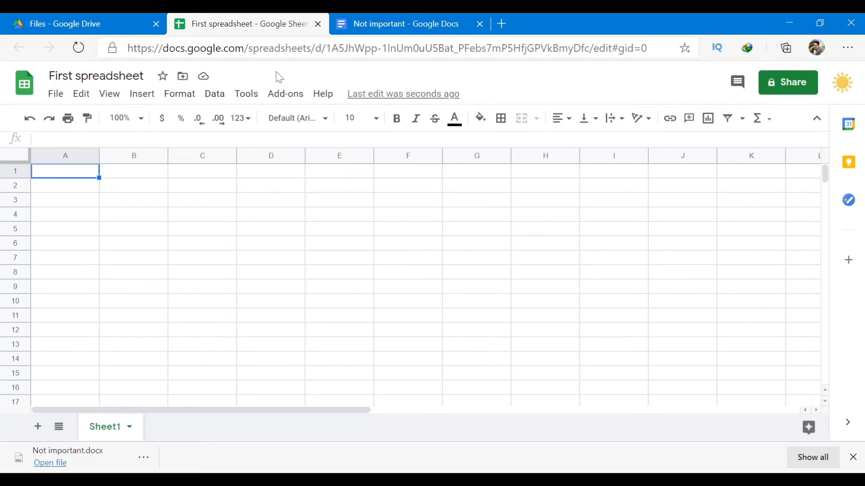
left_click(163, 76)
Confirm First spreadsheet now appears with First Document on Drive's Starred page, then open the New menu.
left_click(119, 23)
left_click(79, 247)
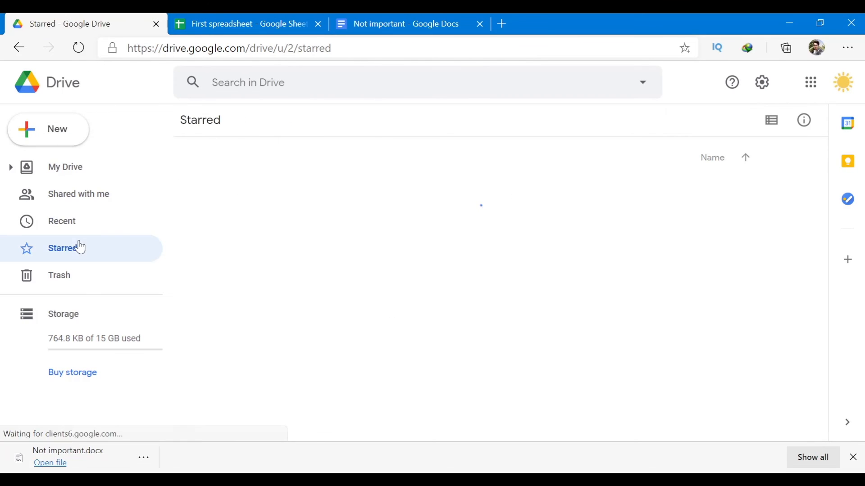
left_click(246, 21)
left_click(57, 94)
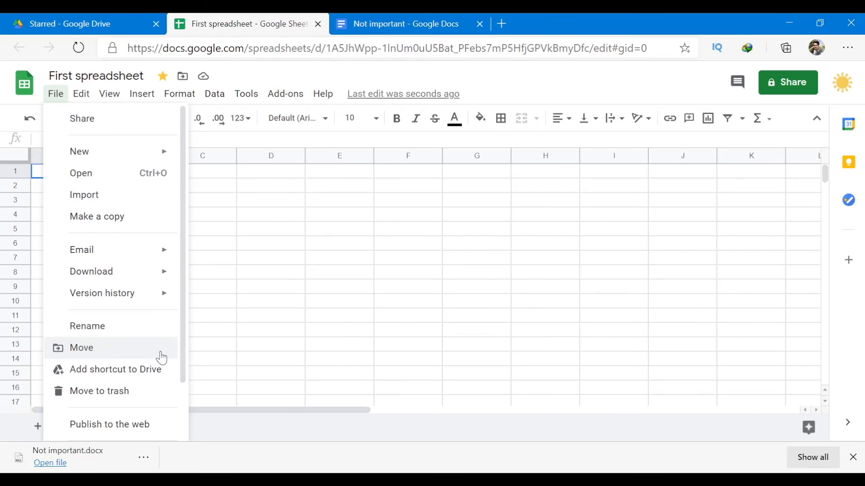
left_click(120, 18)
left_click(58, 128)
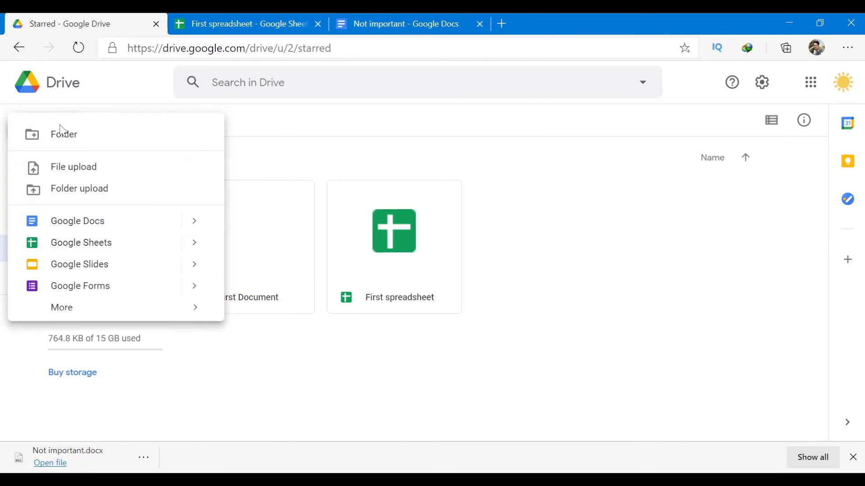
Create a blank Google Slides presentation and show its File > Download format options.
left_click(113, 272)
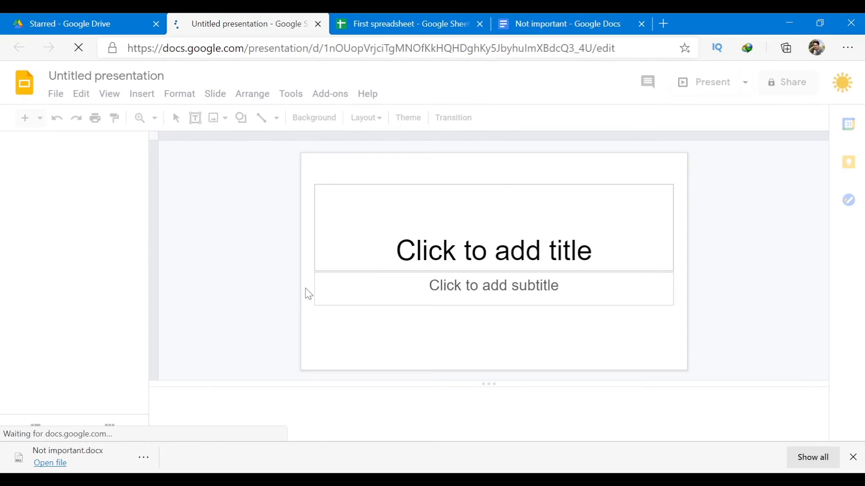
left_click(56, 94)
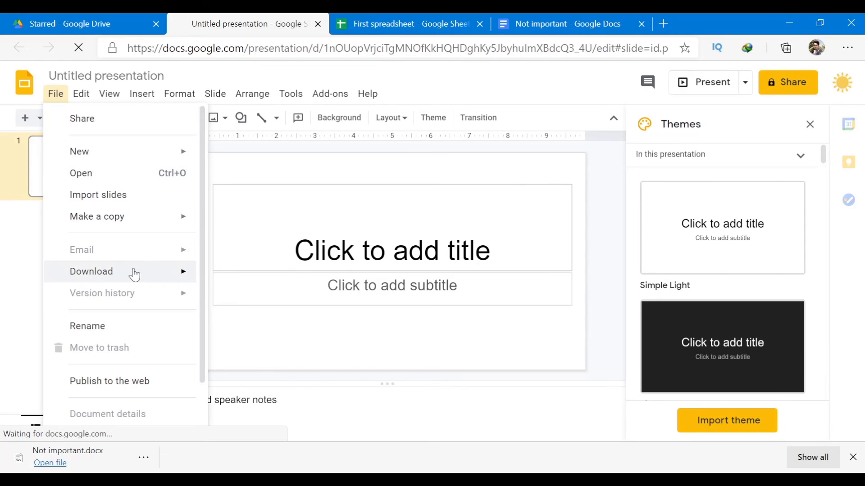
mouse_move(135, 275)
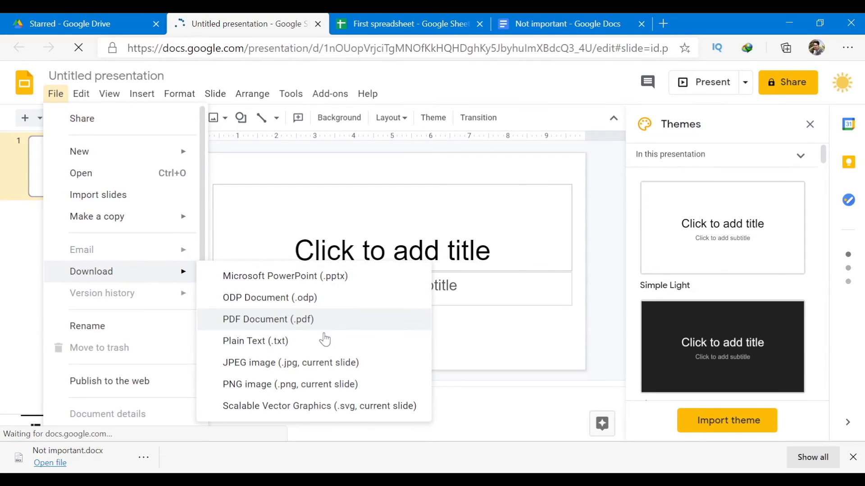
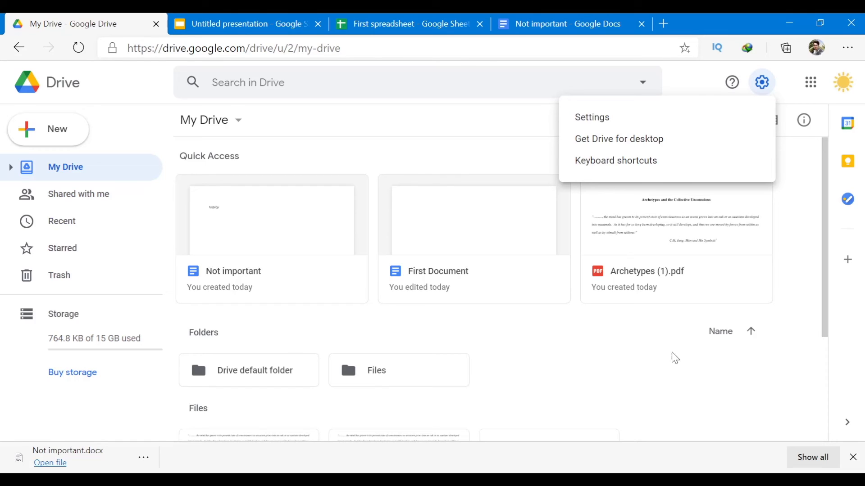
Look through Drive's General, Notifications and connected-apps settings pages, then close Settings with Done.
left_click(675, 363)
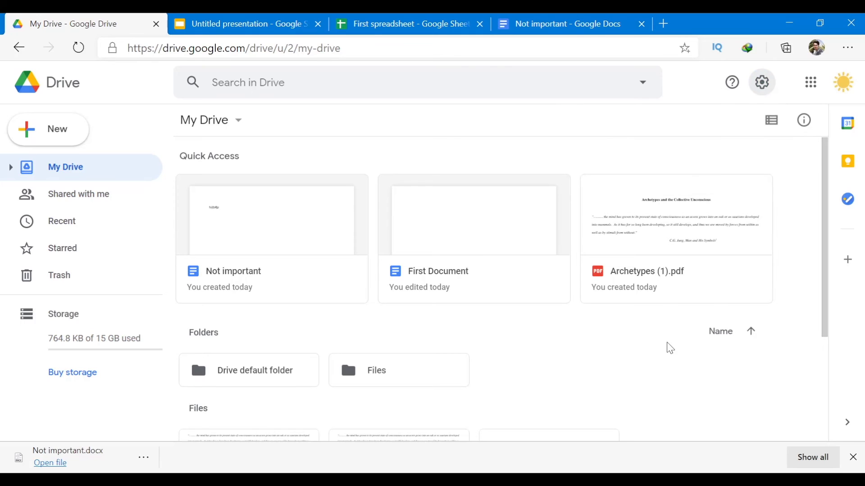
left_click(771, 88)
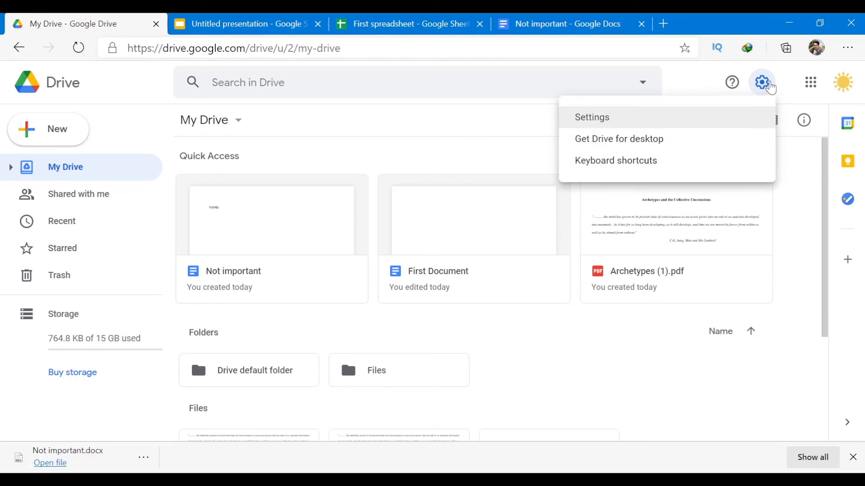
left_click(644, 119)
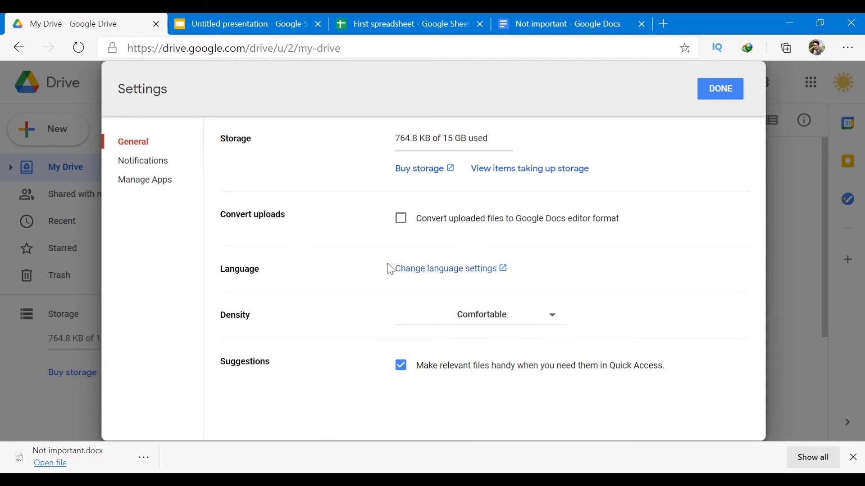
left_click(144, 161)
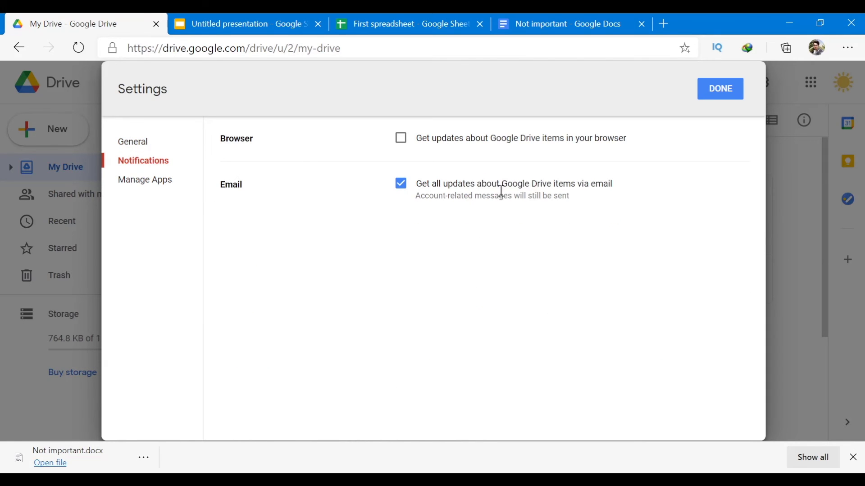
left_click(152, 181)
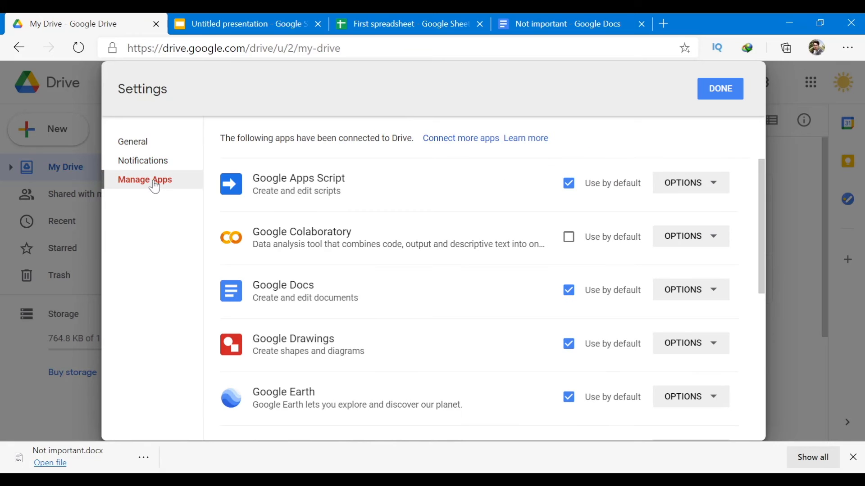
scroll(391, 212, "down", 3)
scroll(392, 212, "down", 3)
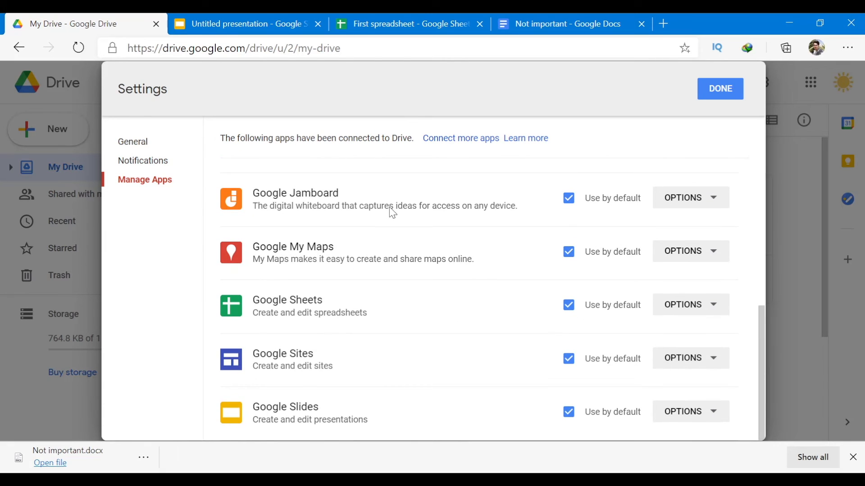
scroll(451, 202, "up", 3)
left_click(721, 89)
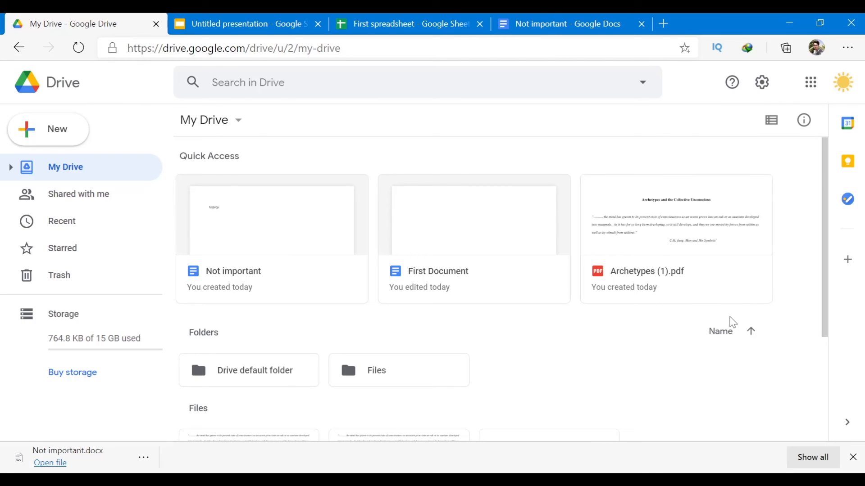
Show the Calendar side panel past its welcome intro, listing holidays from Commemoration Day, Dec 1, 2020.
left_click(847, 123)
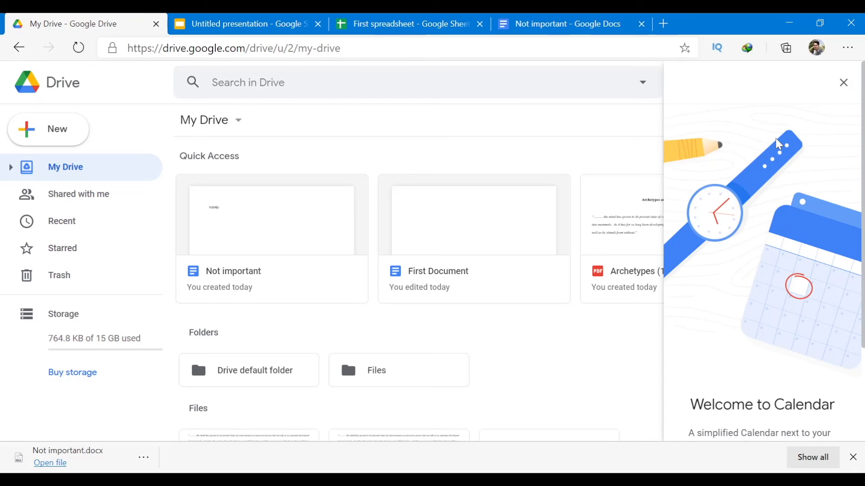
left_click(844, 84)
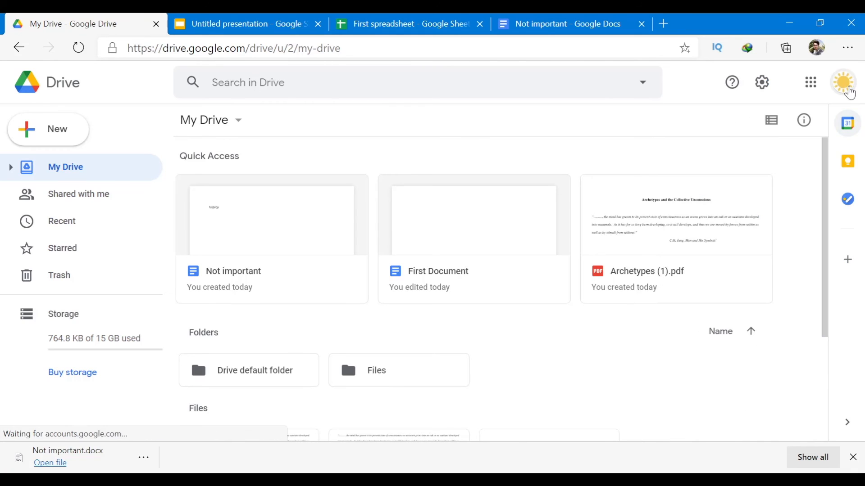
left_click(849, 128)
scroll(784, 321, "down", 3)
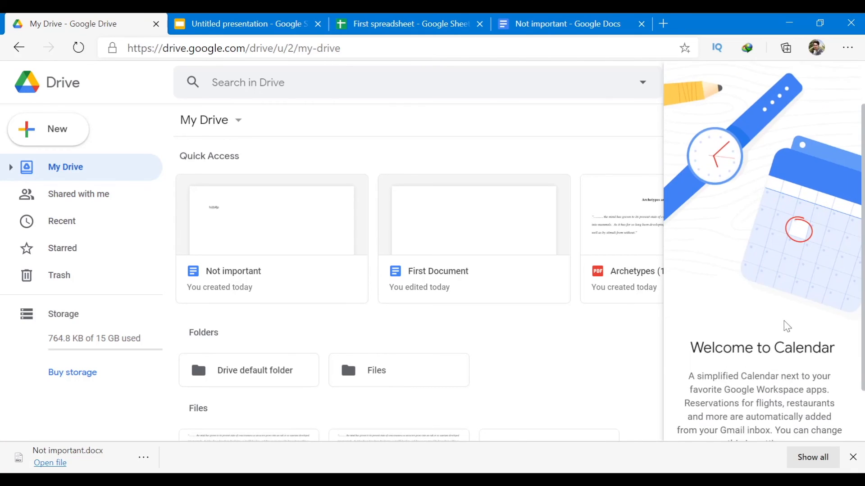
left_click(757, 423)
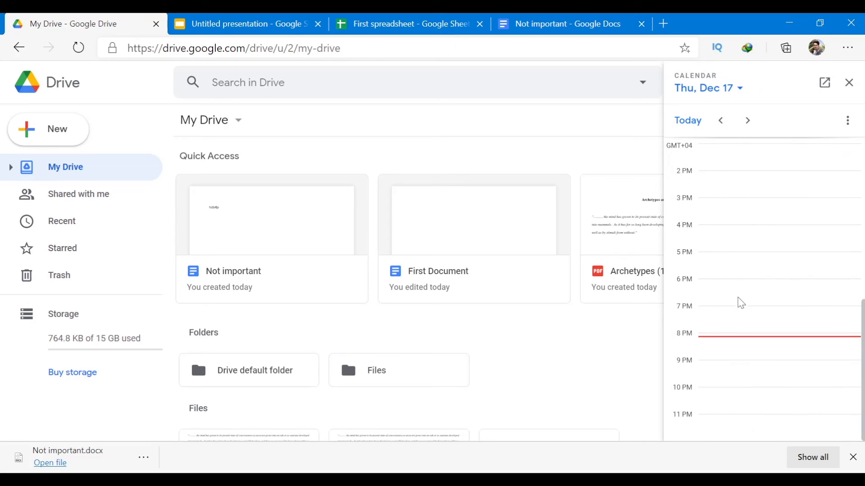
scroll(738, 256, "down", 1)
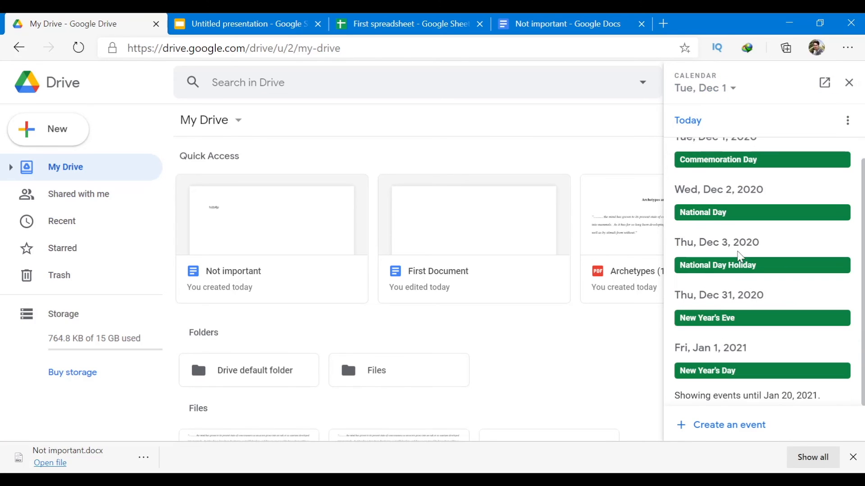
scroll(759, 309, "down", 1)
scroll(759, 310, "down", 4)
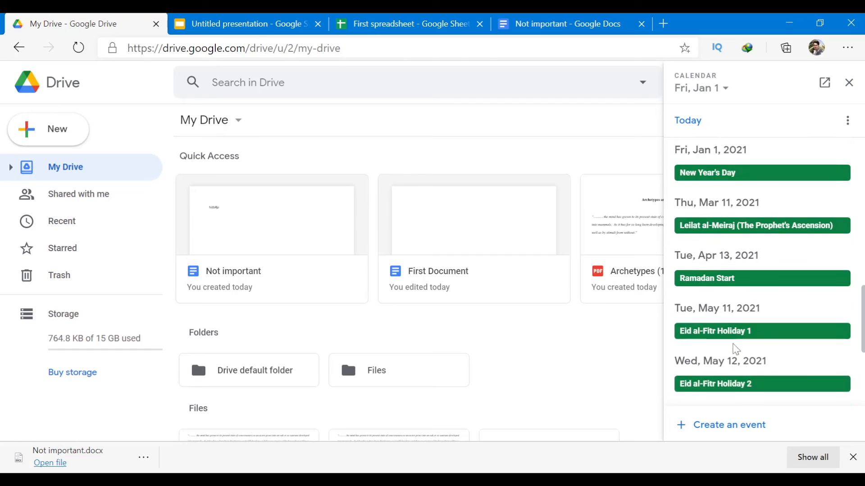
scroll(797, 366, "up", 5)
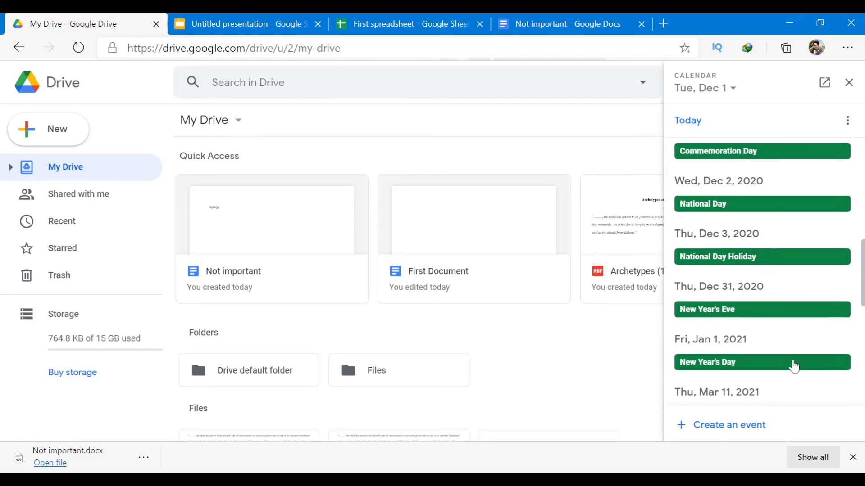
Save a 'Finish up writing' Calendar event on Thu, Dec 17, 2020, 8:30–9:30pm.
left_click(718, 431)
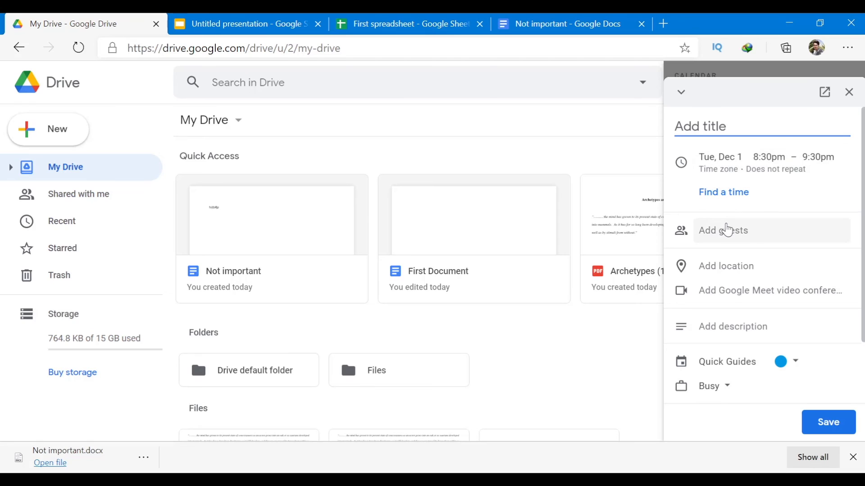
type("Finish up")
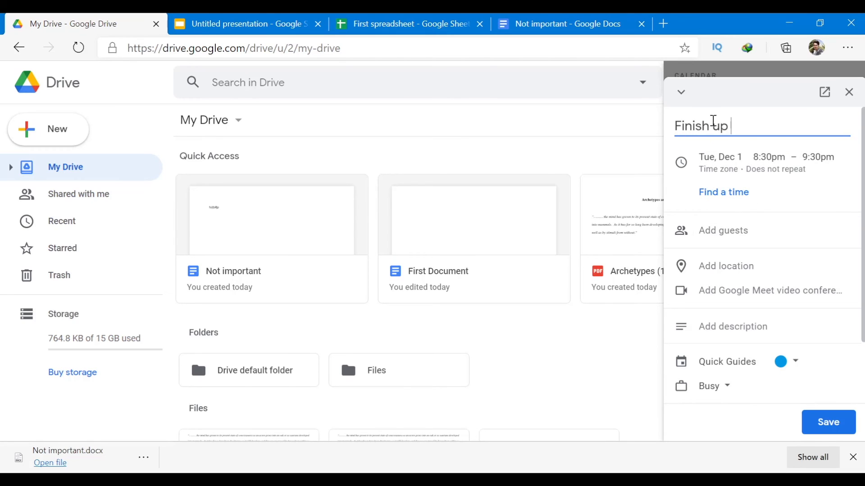
type(" writing")
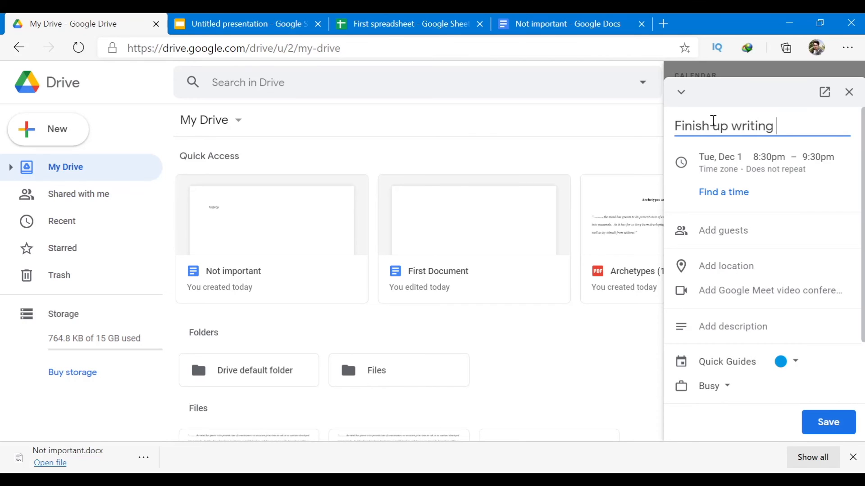
left_click(732, 166)
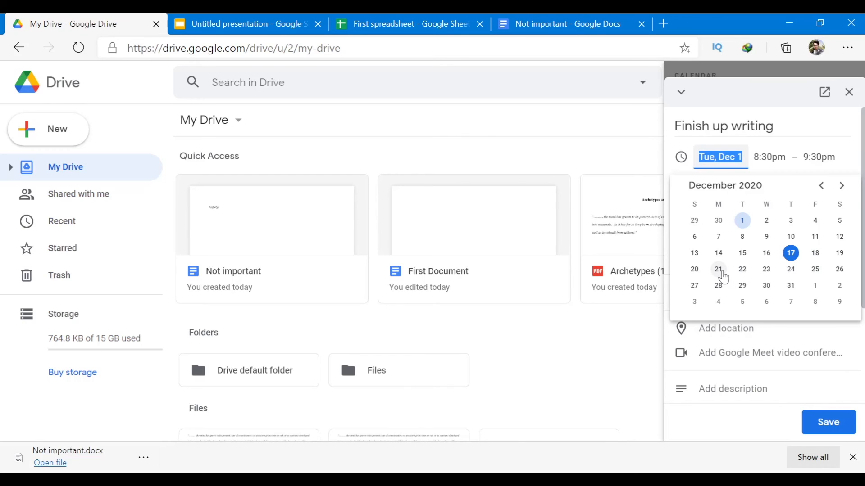
left_click(790, 255)
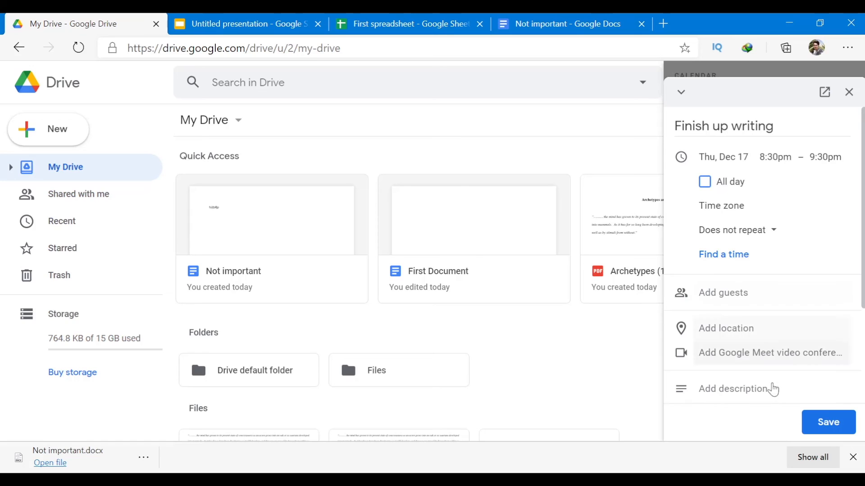
left_click(810, 422)
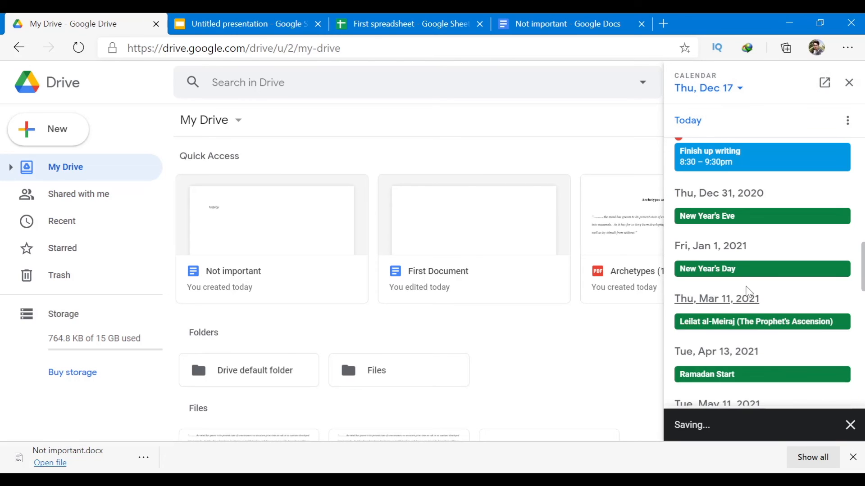
scroll(752, 297, "up", 4)
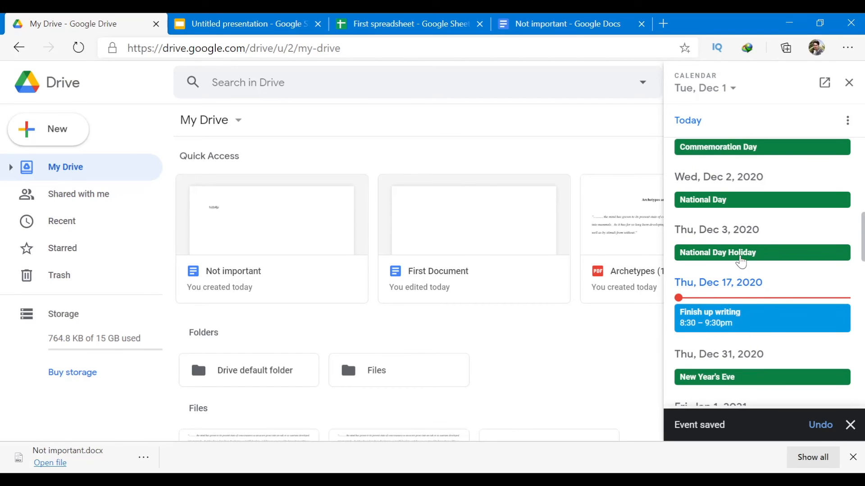
scroll(740, 270, "down", 1)
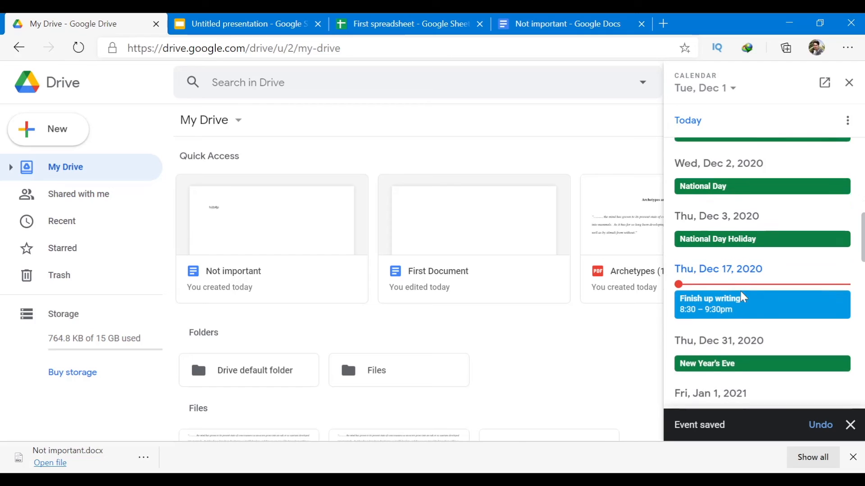
left_click(851, 423)
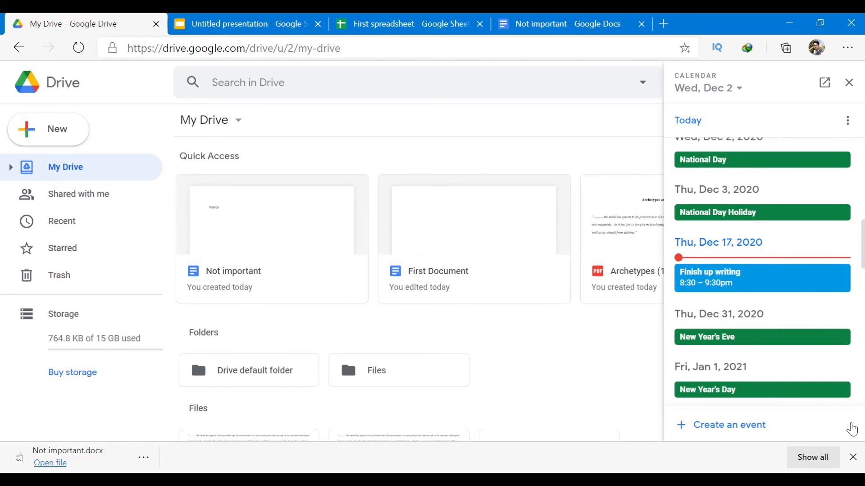
Draft a Dec 2 event, trying guests, video conferencing and availability, then discard it and close Calendar.
left_click(731, 426)
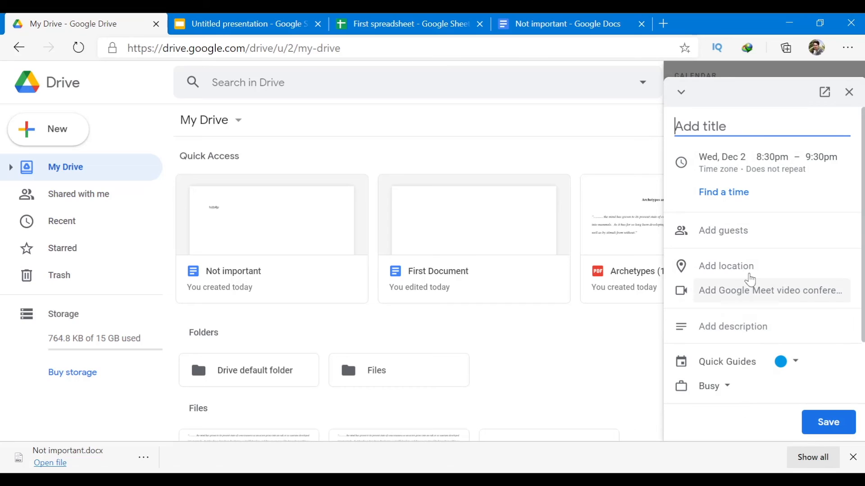
left_click(723, 232)
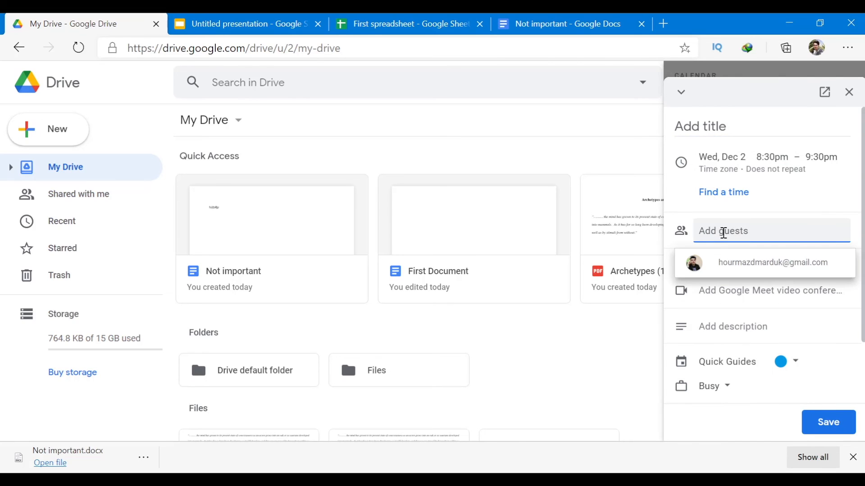
left_click(739, 303)
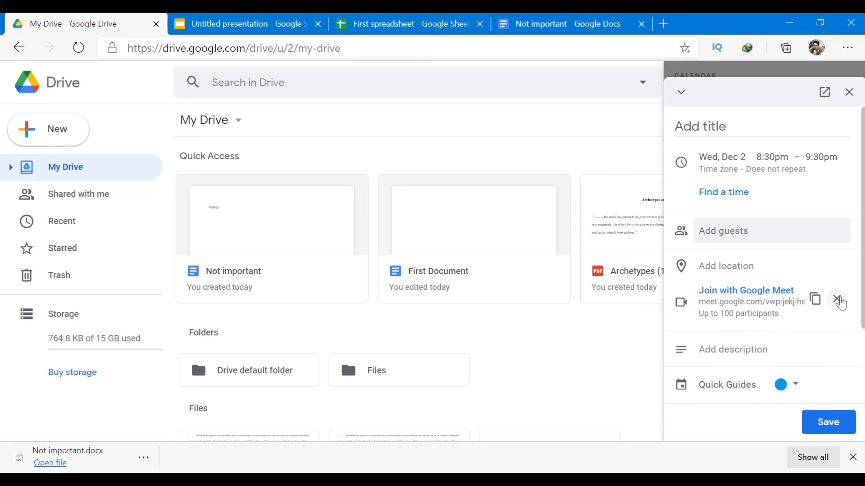
left_click(840, 298)
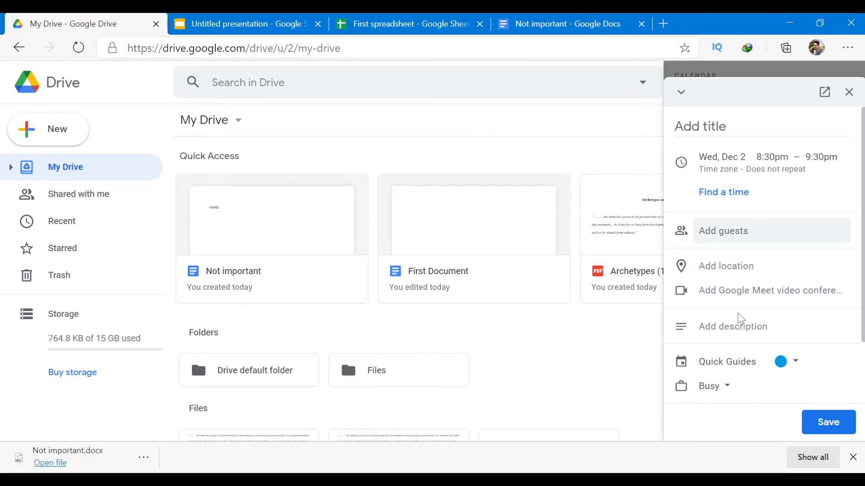
left_click(726, 389)
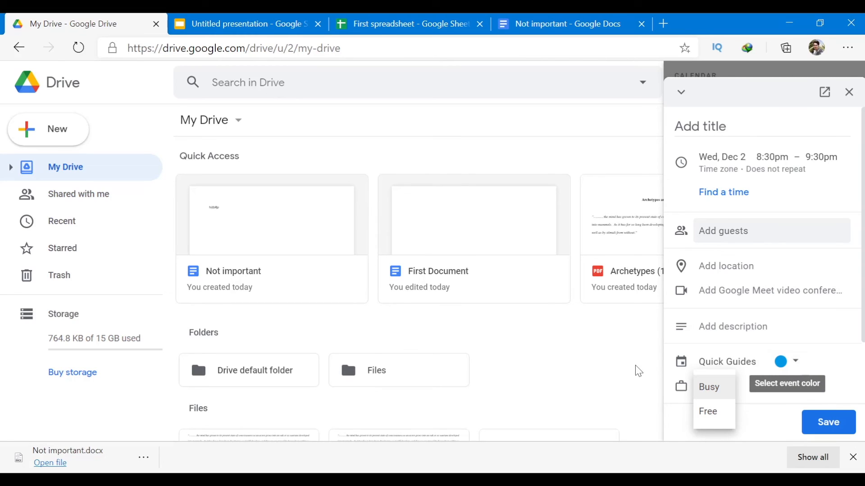
left_click(855, 102)
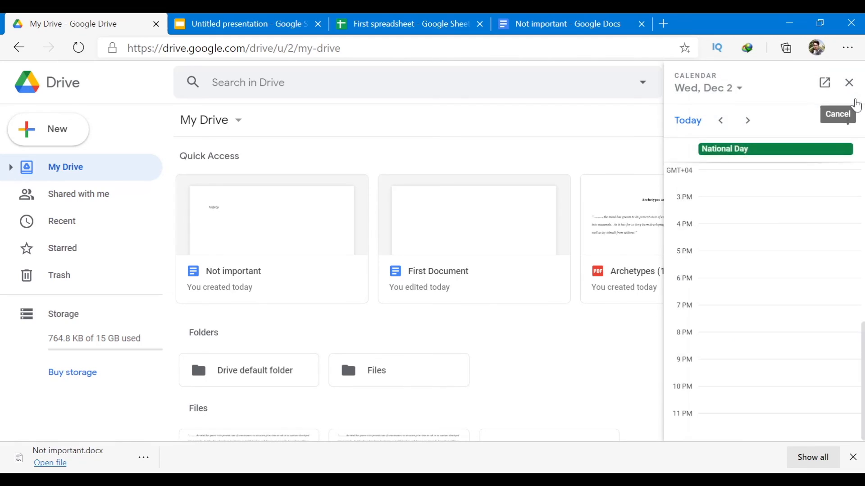
left_click(850, 85)
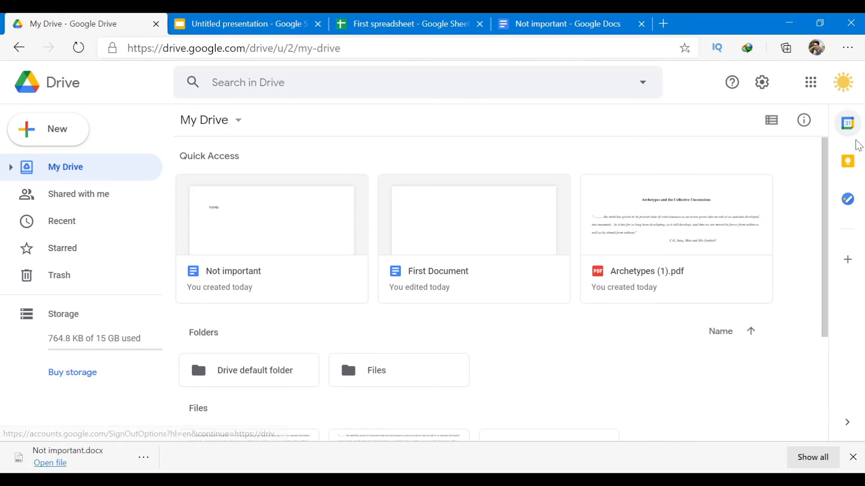
Bring up Keep notes beside My Drive and browse the panel.
left_click(848, 165)
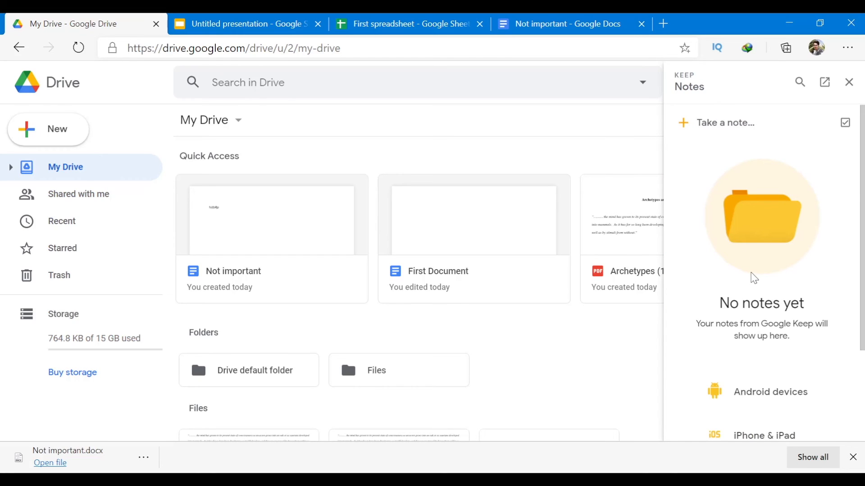
scroll(754, 279, "down", 3)
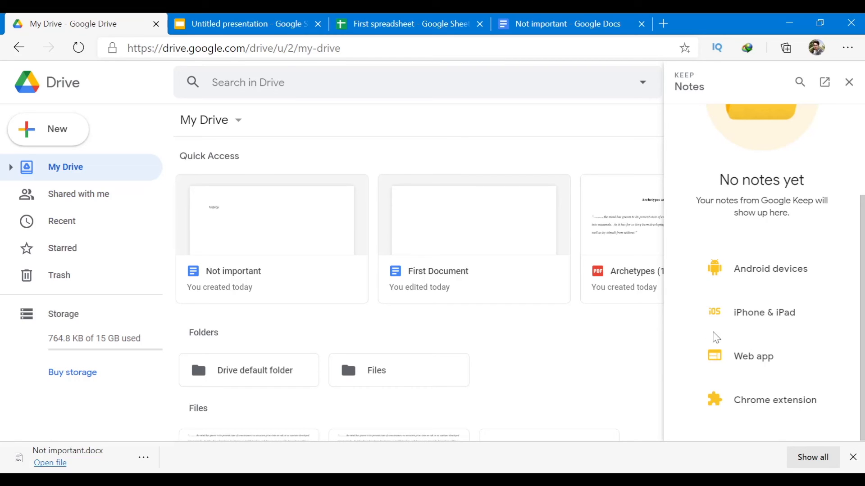
scroll(755, 252, "up", 3)
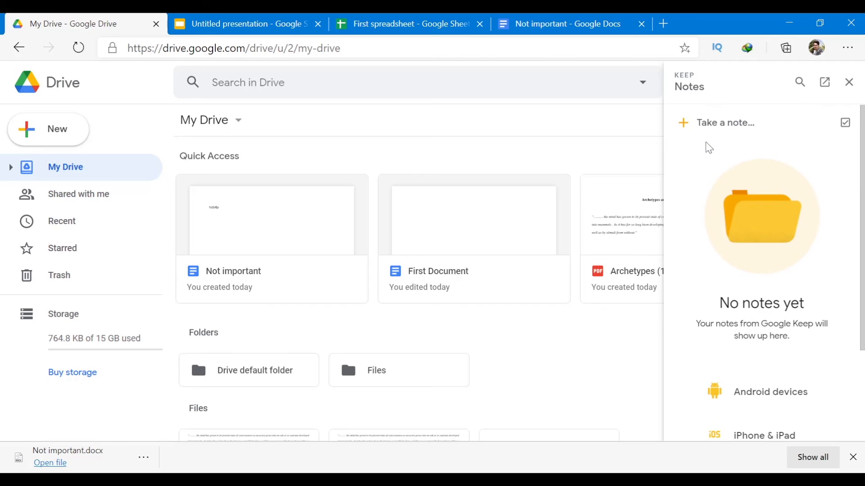
Add a Keep note titled 'Remember 1' with the body 'Text 3'.
left_click(683, 125)
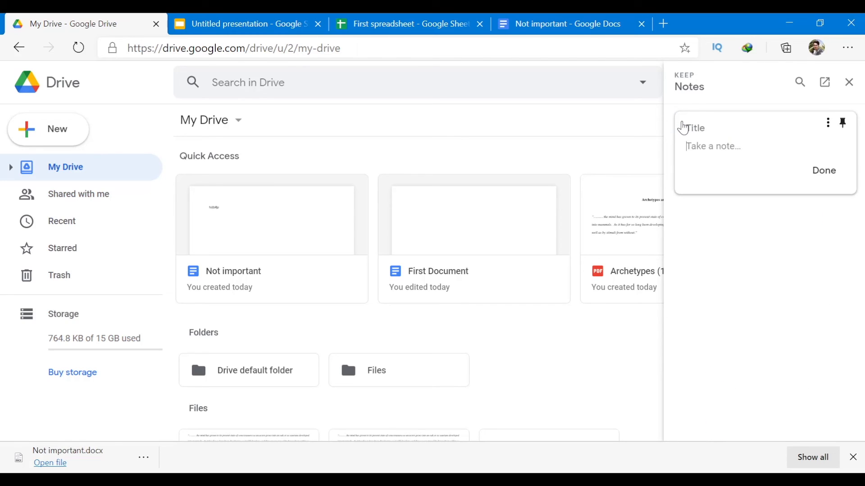
left_click(708, 130)
type("Remember 1")
left_click(716, 149)
type("Text 3")
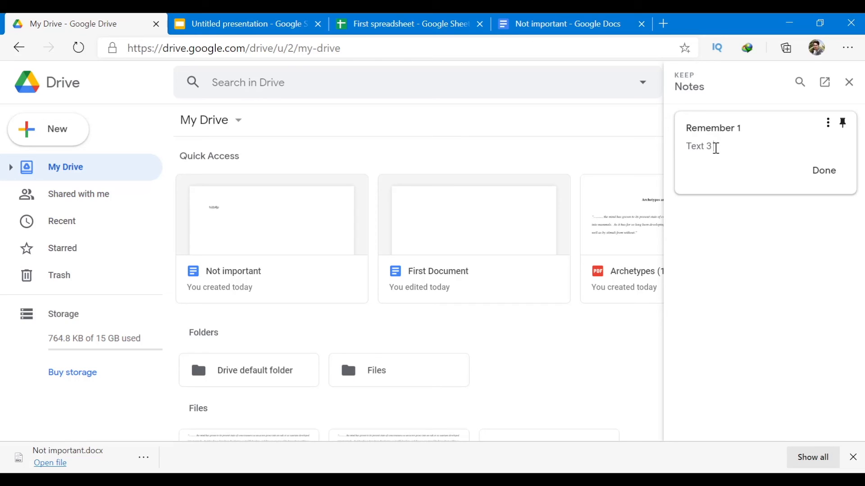
left_click(823, 171)
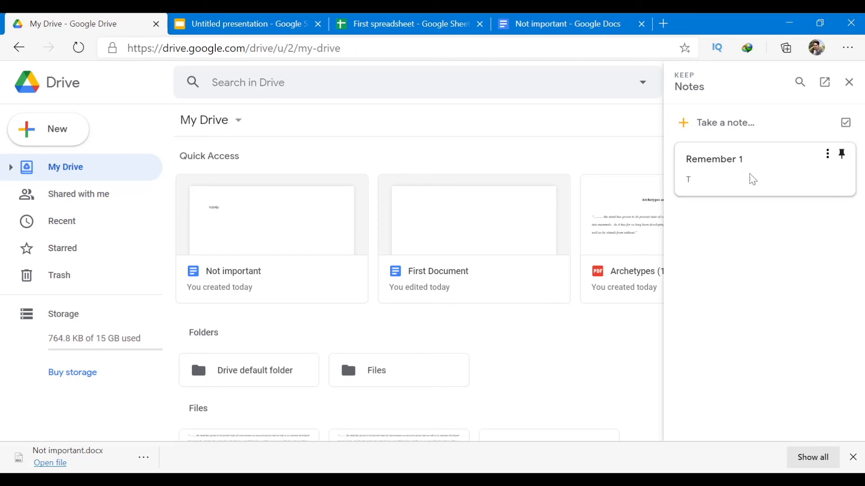
left_click(840, 158)
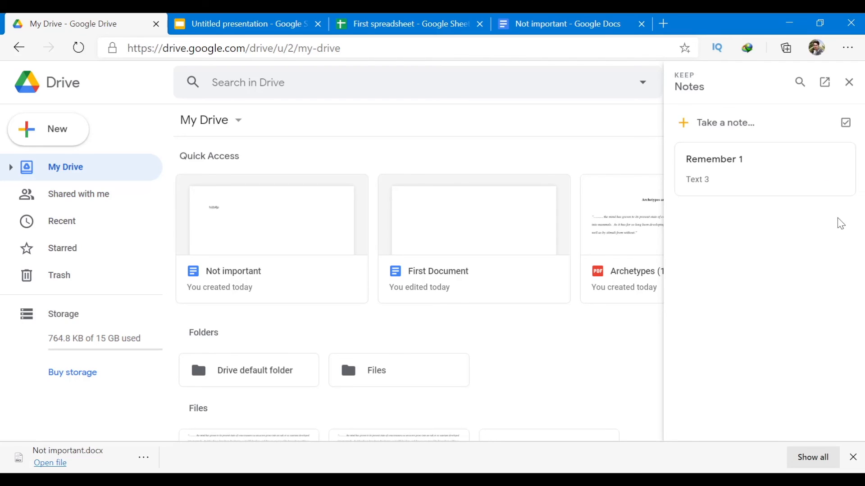
Add a second Keep note titled 'Test' with the body 'Hey'.
left_click(739, 132)
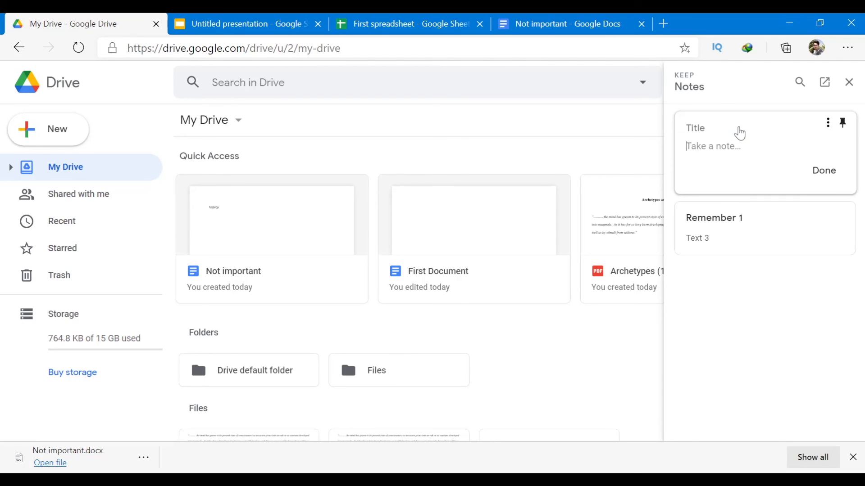
left_click(729, 124)
type("Test")
key("Return")
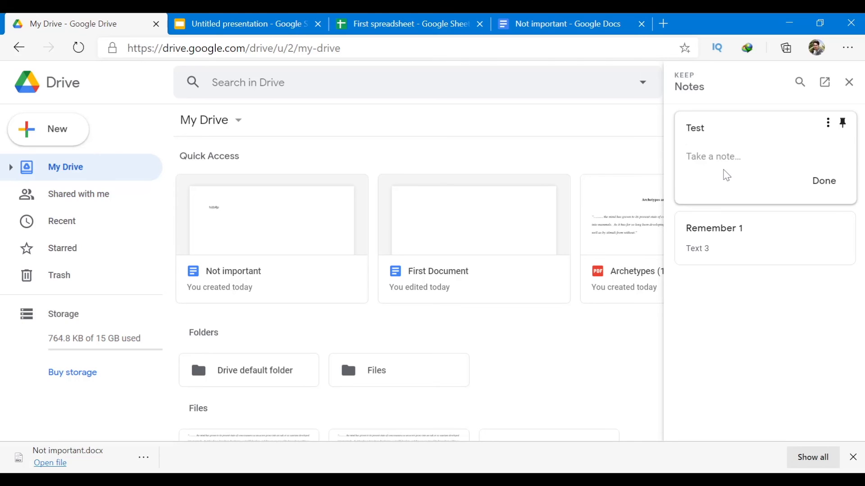
type("Hey")
key("Return")
left_click(824, 198)
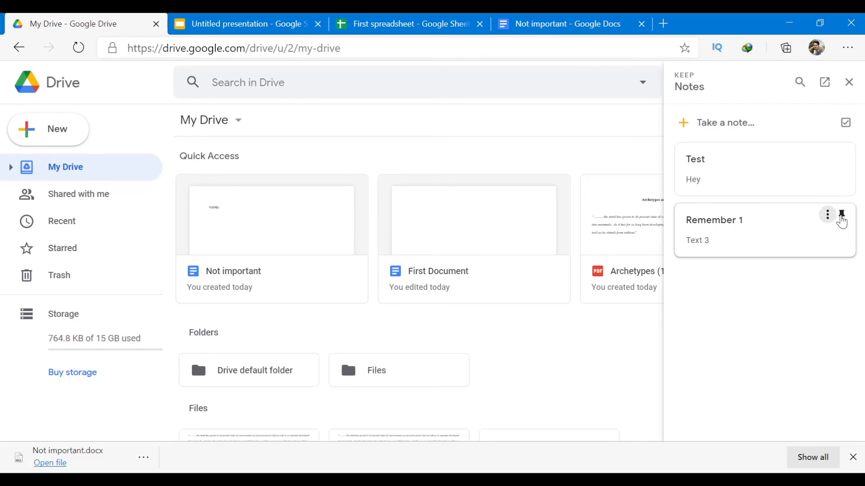
Rearrange the note pins, ending with the Test note pinned to the top.
left_click(841, 215)
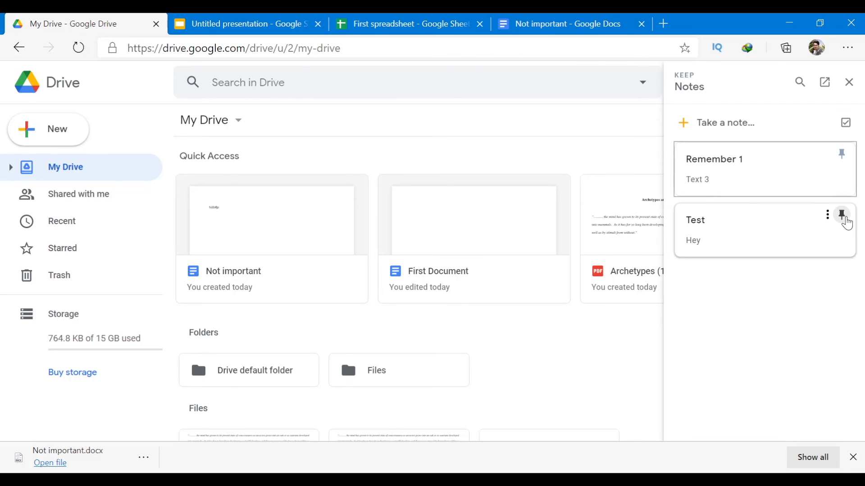
left_click(842, 155)
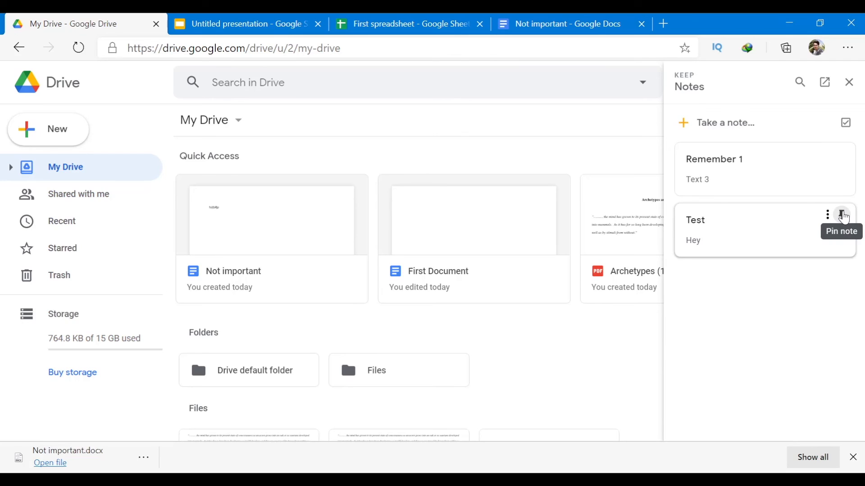
left_click(841, 223)
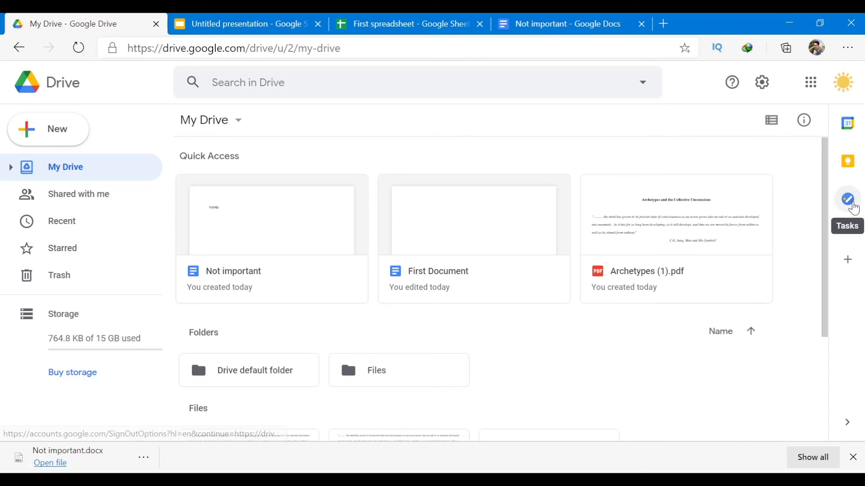
Set up Google Tasks and add a task to meet a contact.
left_click(849, 200)
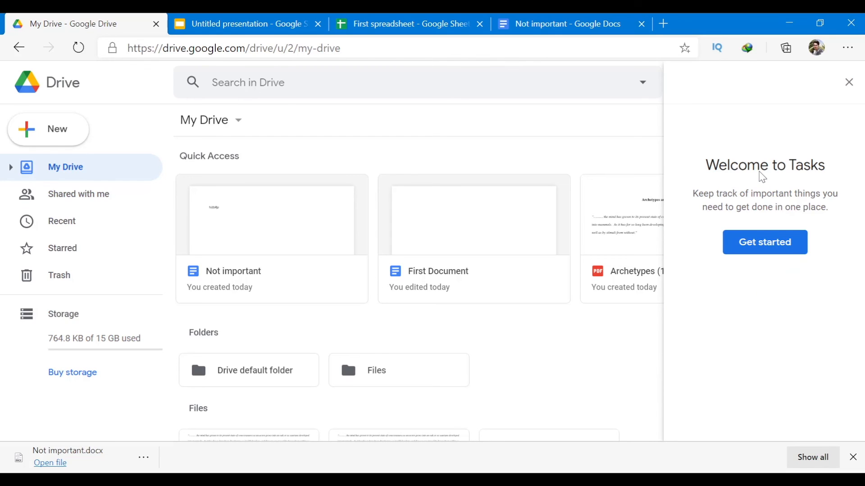
left_click(788, 235)
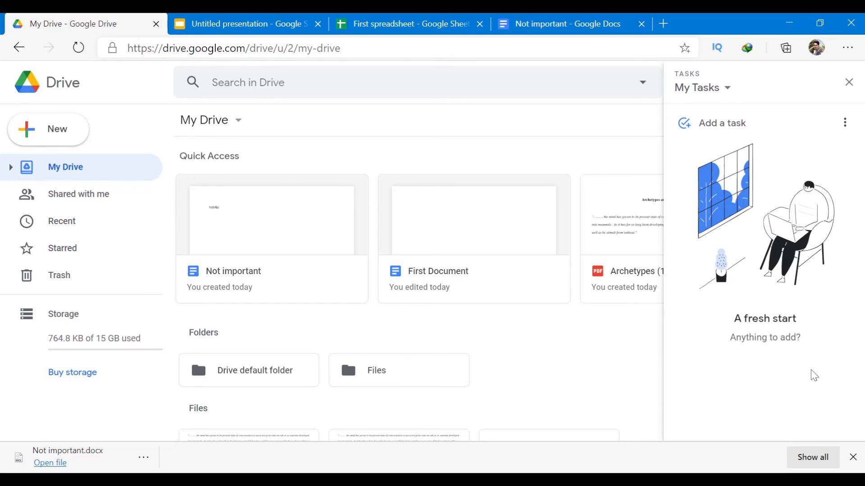
left_click(853, 458)
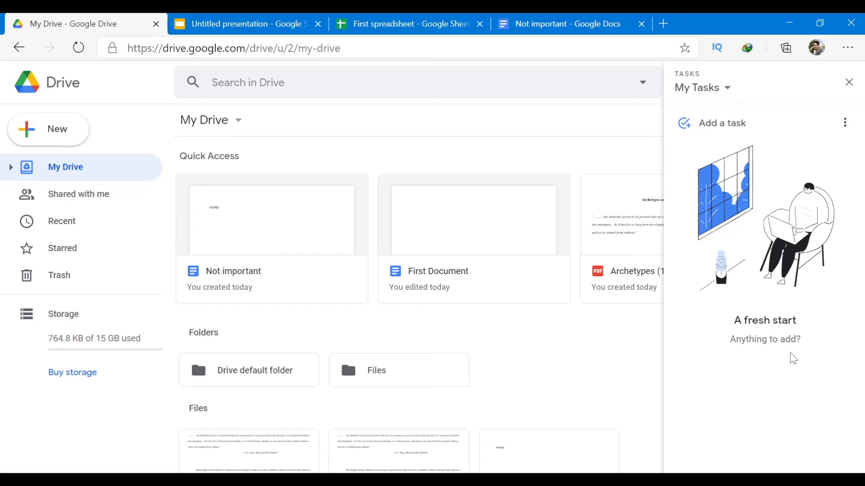
left_click(681, 128)
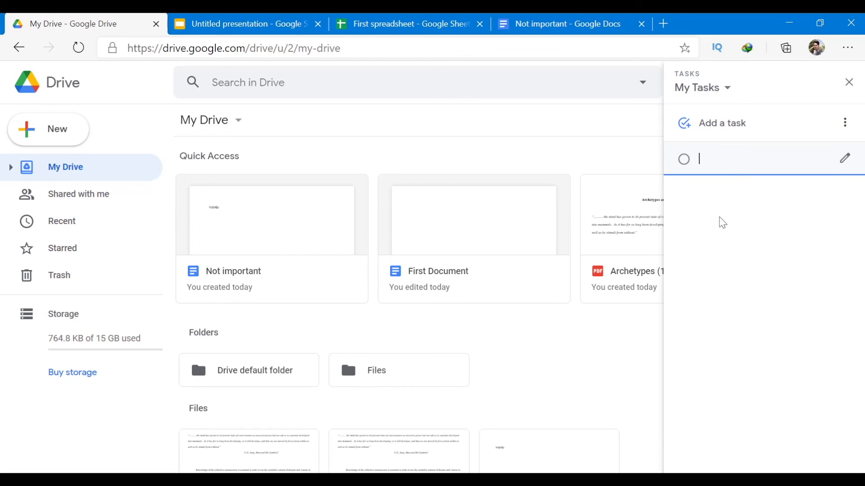
type("Meet John")
left_click(844, 160)
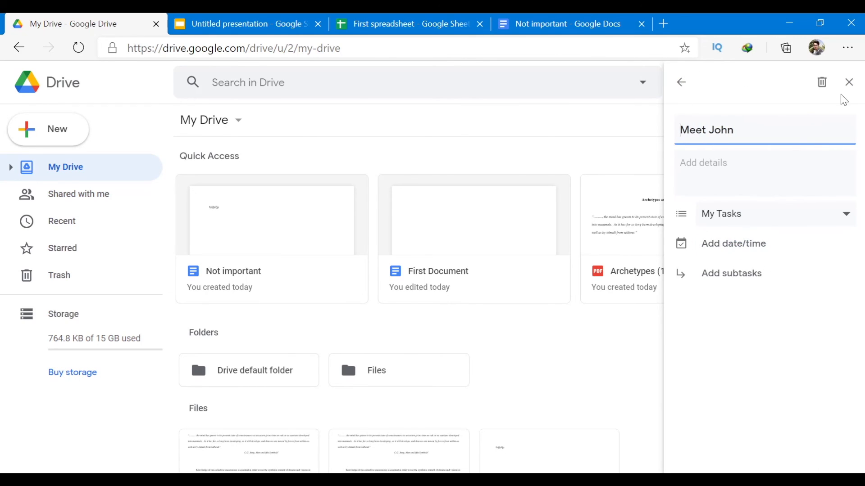
Give the meeting task the subtask 'Meet him in the restraunt'.
left_click(849, 84)
left_click(840, 199)
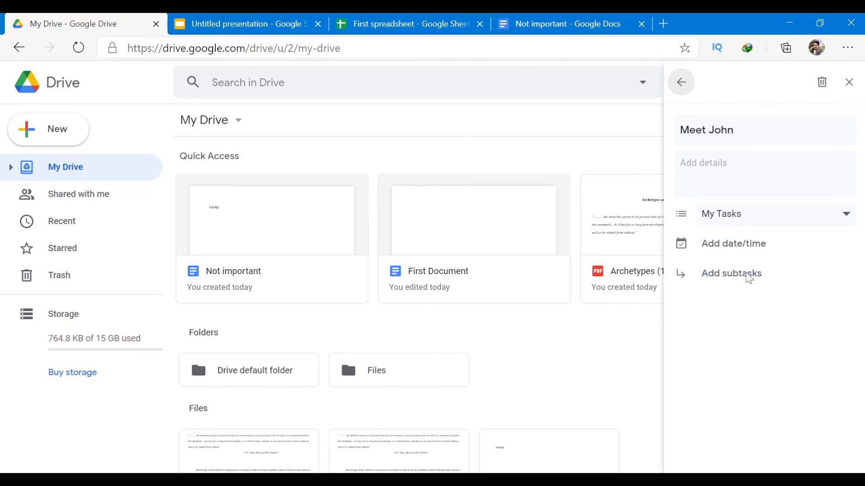
left_click(751, 276)
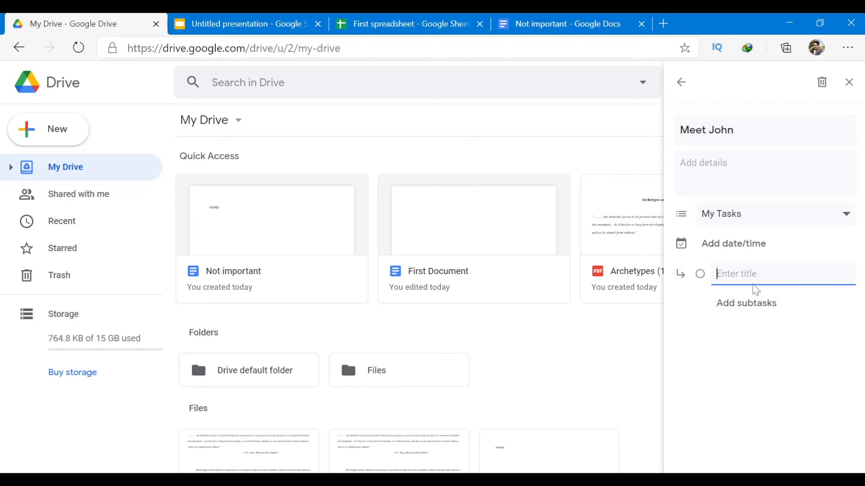
type("Meet him in the restraunt")
key("Return")
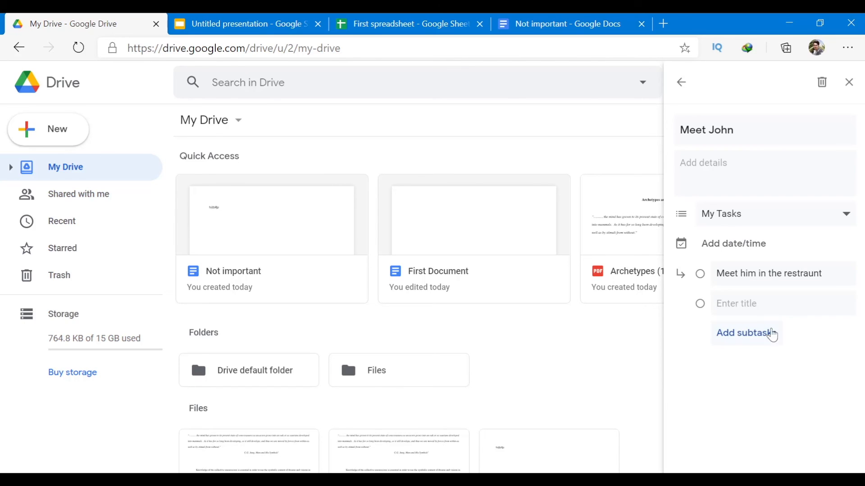
Leave the task's details empty, keep it in My Tasks, and return to the task list.
left_click(708, 163)
left_click(771, 391)
left_click(851, 86)
left_click(854, 208)
left_click(846, 217)
left_click(849, 221)
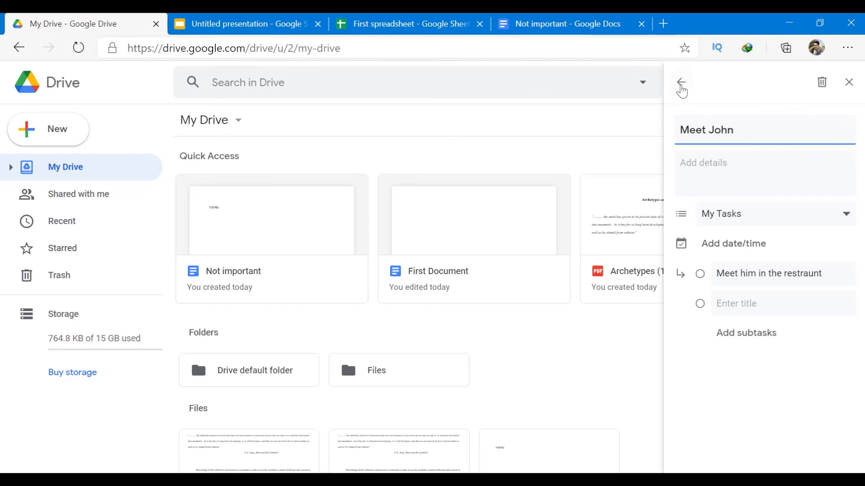
left_click(681, 82)
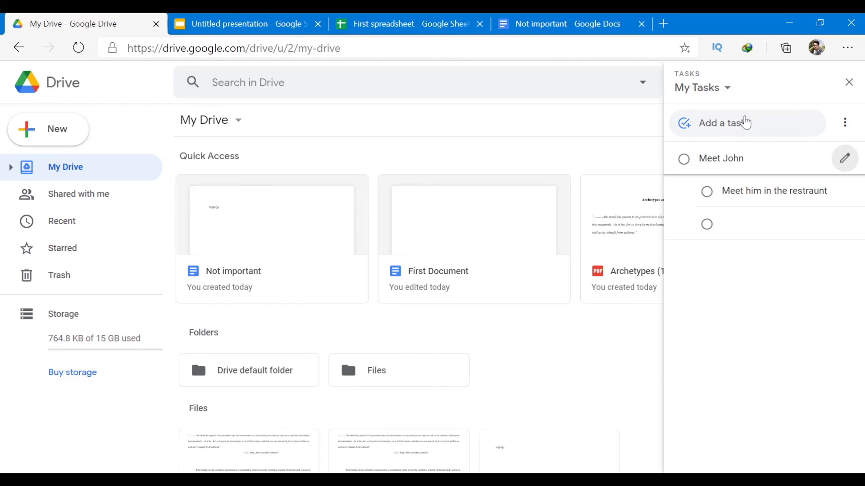
Add 'Finish the laundry', complete it and the meeting task, remove the blank task, and close Tasks.
left_click(745, 123)
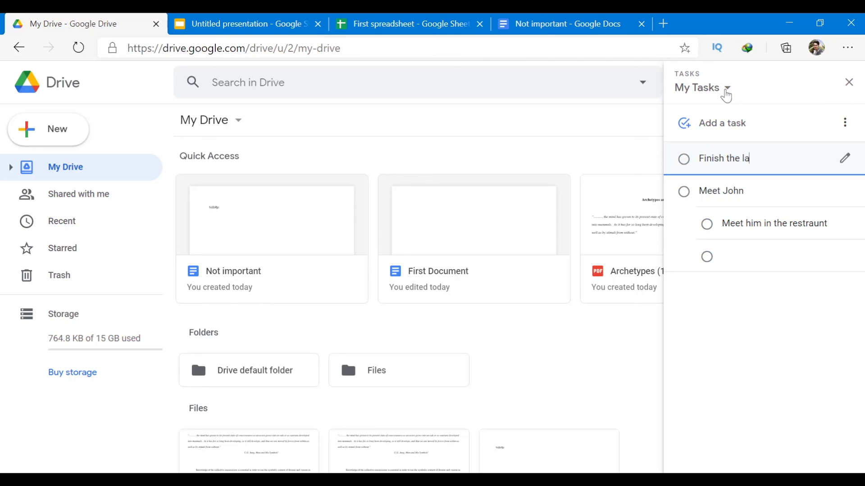
key("Return")
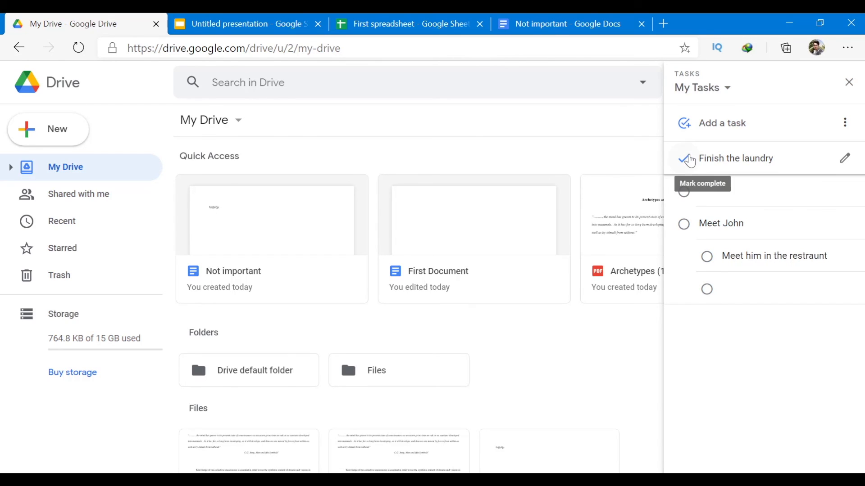
left_click(684, 160)
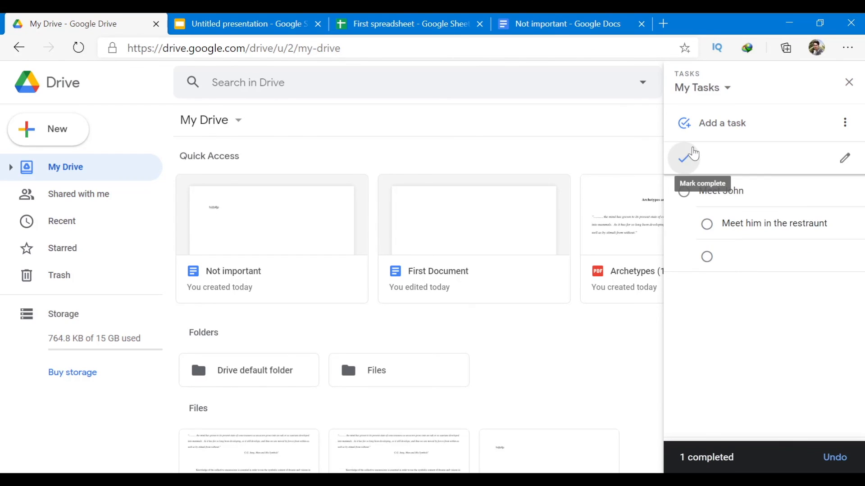
left_click(684, 191)
left_click(683, 160)
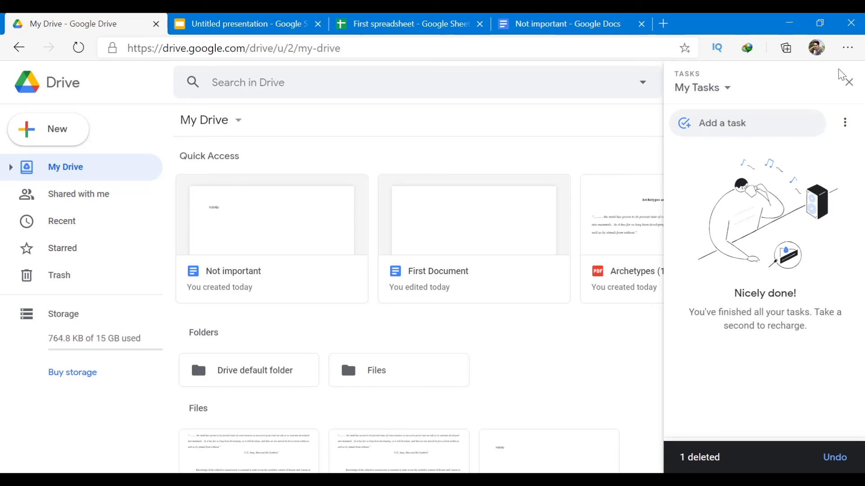
left_click(848, 82)
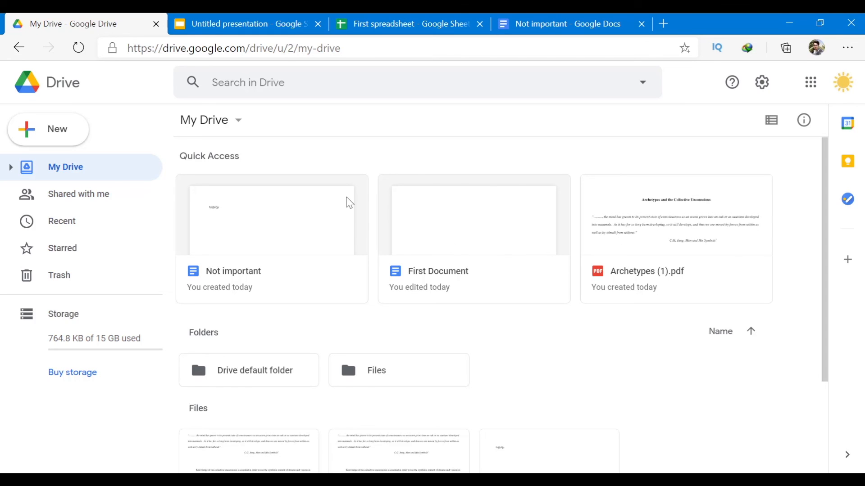
Change the Files folder colour to red, after briefly making it blue.
scroll(436, 281, "down", 3)
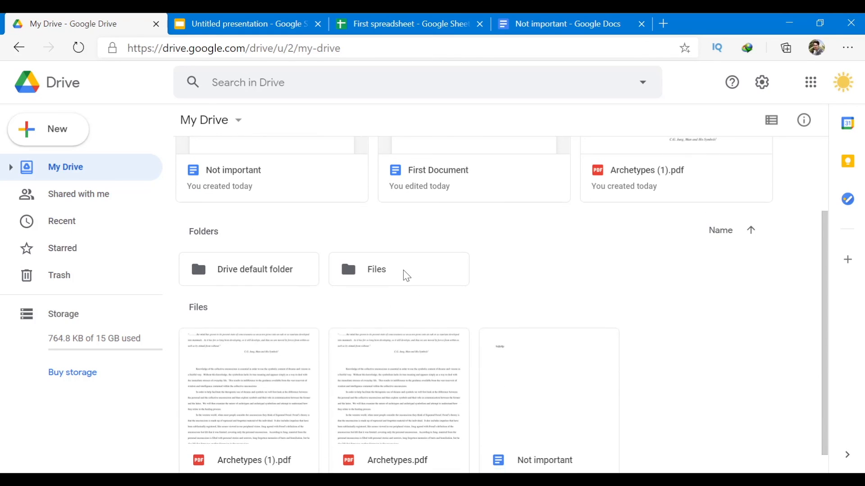
right_click(404, 274)
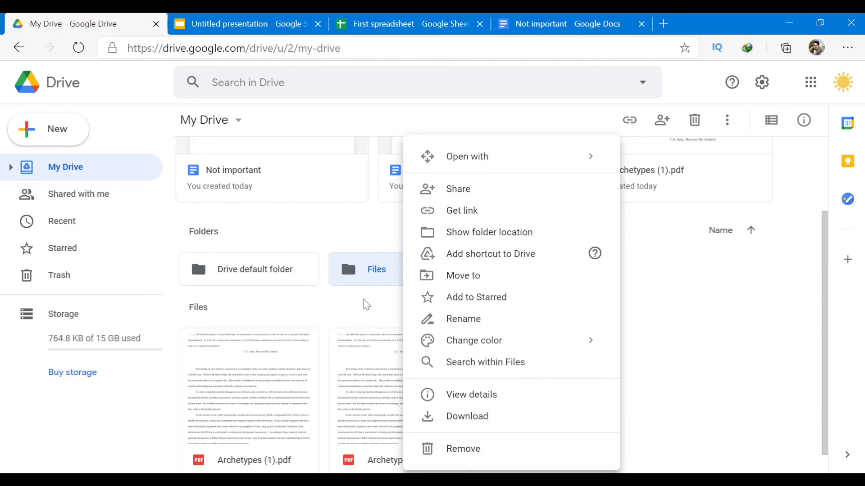
left_click(375, 290)
right_click(378, 269)
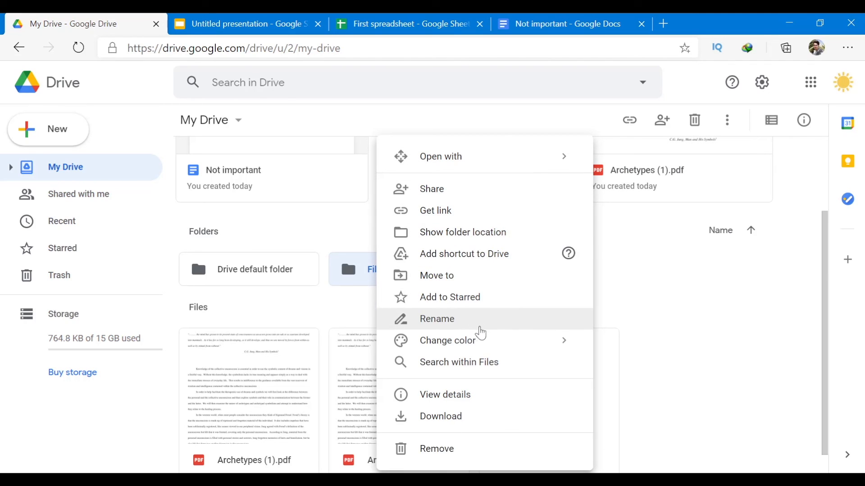
mouse_move(488, 343)
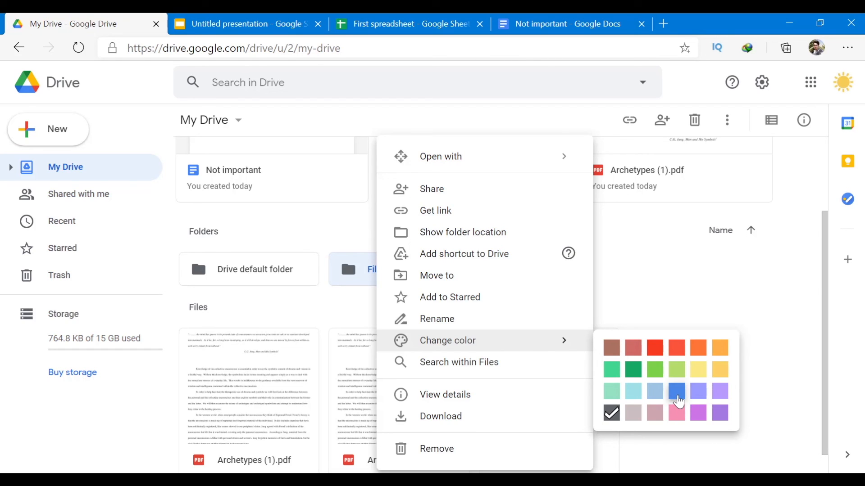
left_click(676, 394)
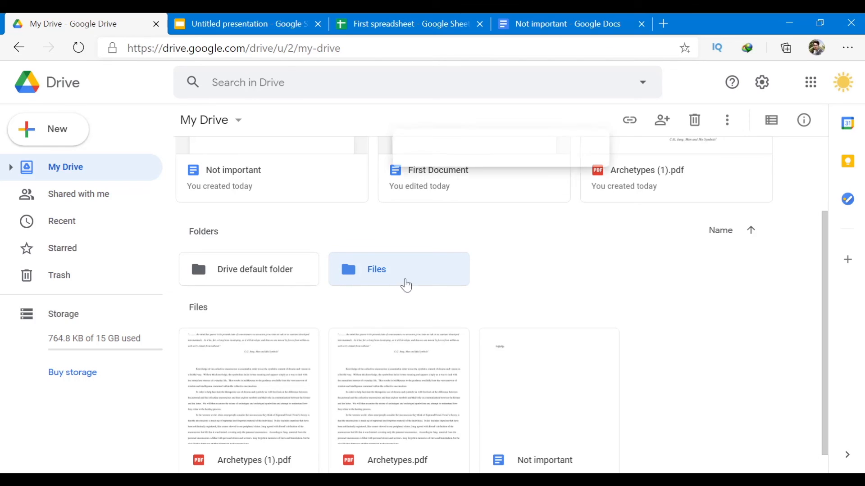
right_click(396, 282)
mouse_move(499, 341)
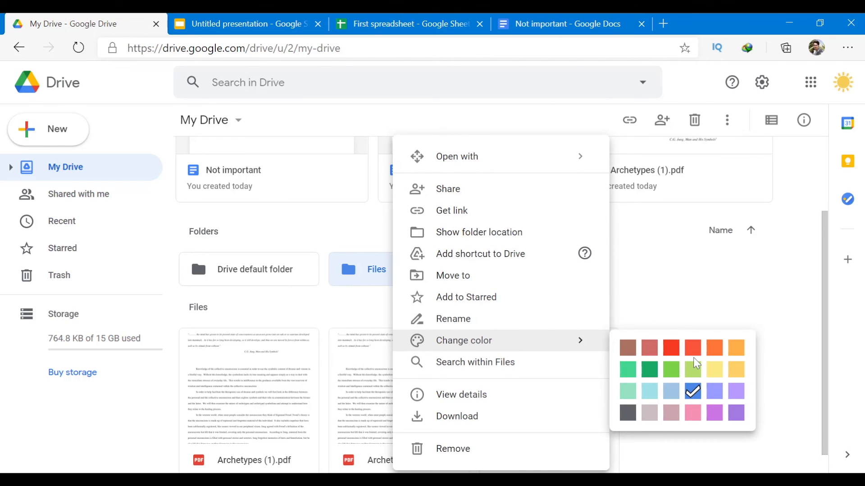
left_click(679, 347)
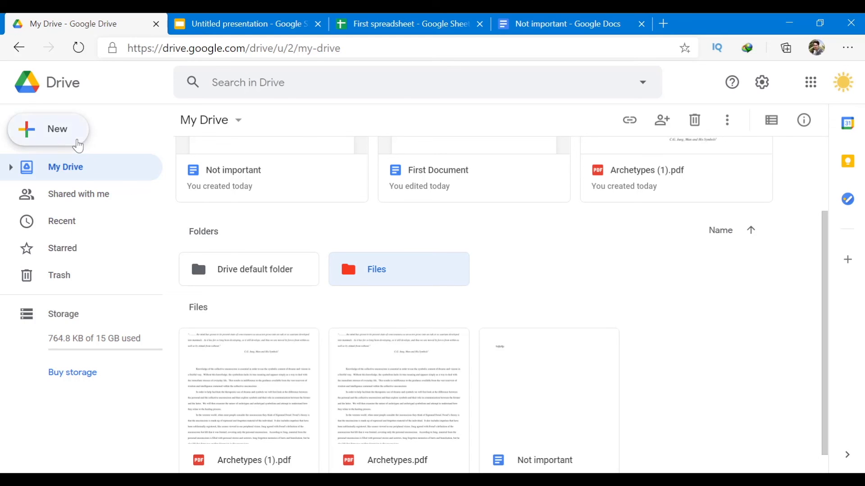
Show the New menu's Google Docs choices: Blank document and From a template.
left_click(78, 146)
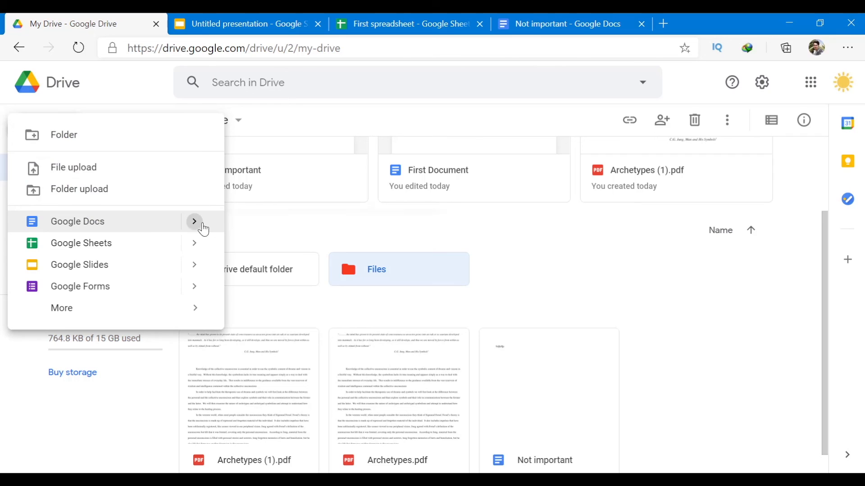
mouse_move(202, 270)
mouse_move(195, 223)
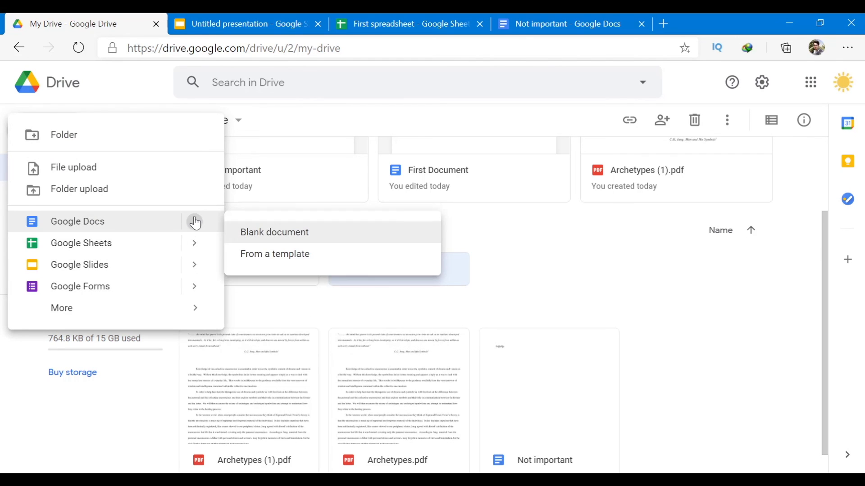
Start a document from a template and scroll through the gallery's Resumes, Letters and Work sections.
left_click(291, 260)
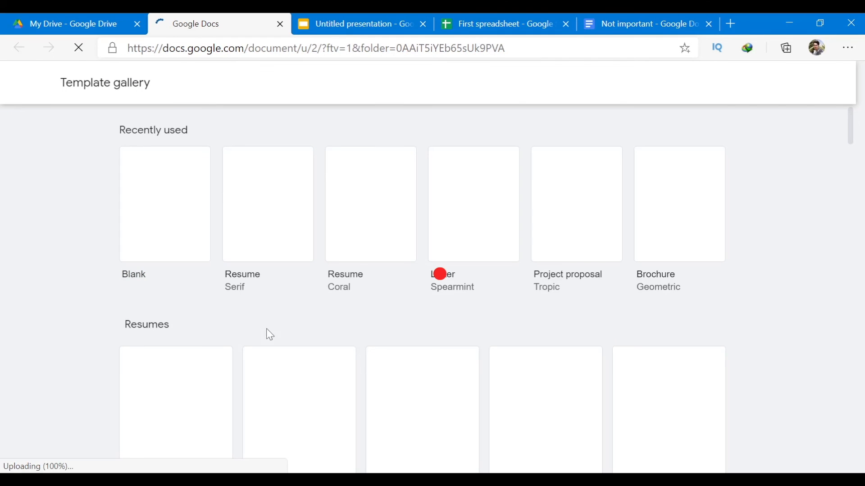
scroll(270, 342, "down", 3)
scroll(274, 351, "down", 9)
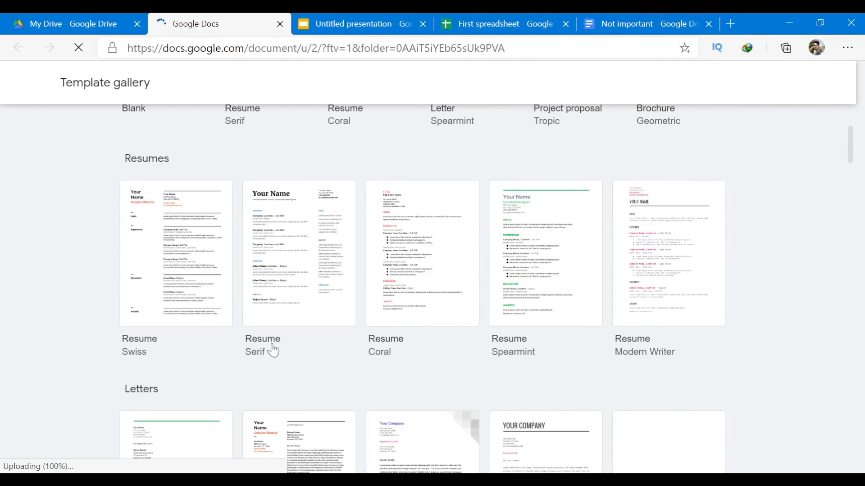
scroll(274, 350, "down", 19)
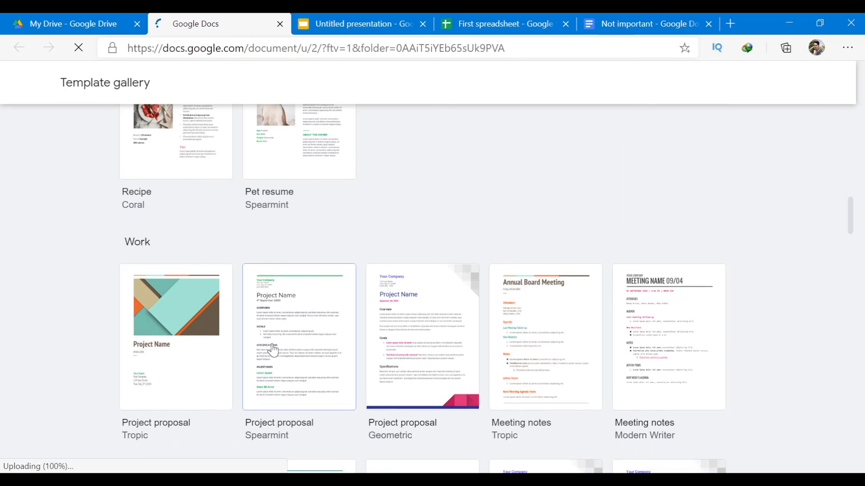
scroll(273, 346, "down", 4)
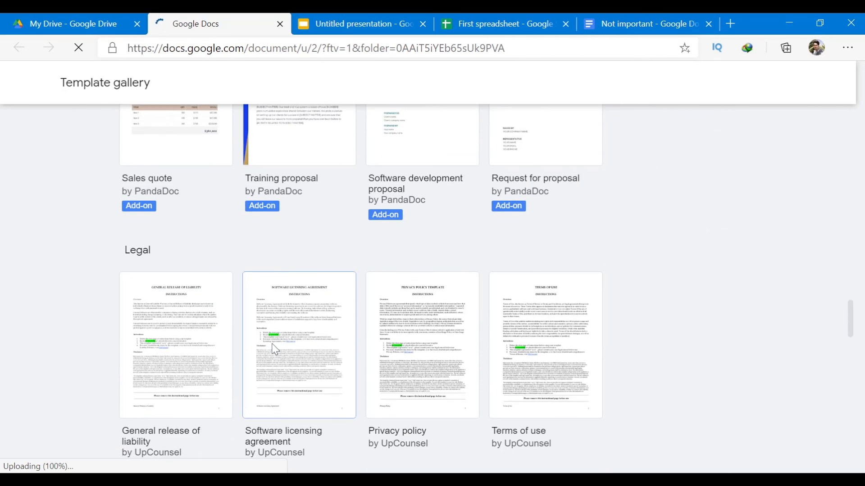
scroll(272, 345, "up", 3)
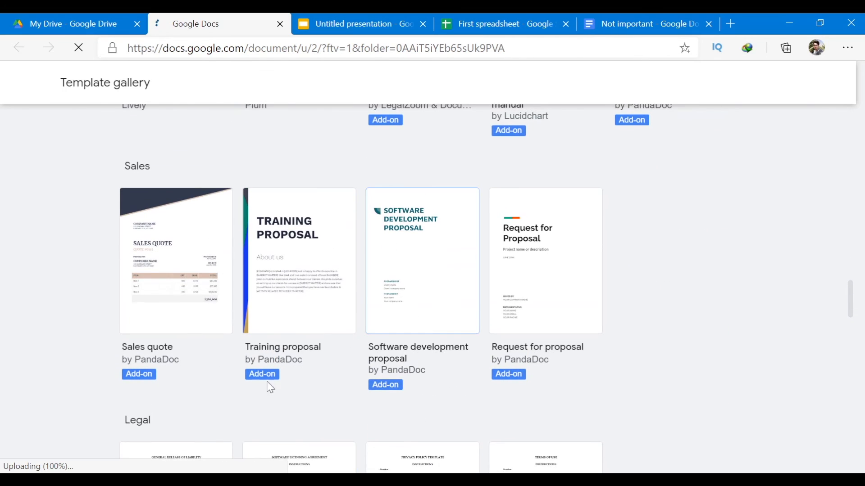
scroll(272, 383, "down", 9)
scroll(273, 382, "down", 16)
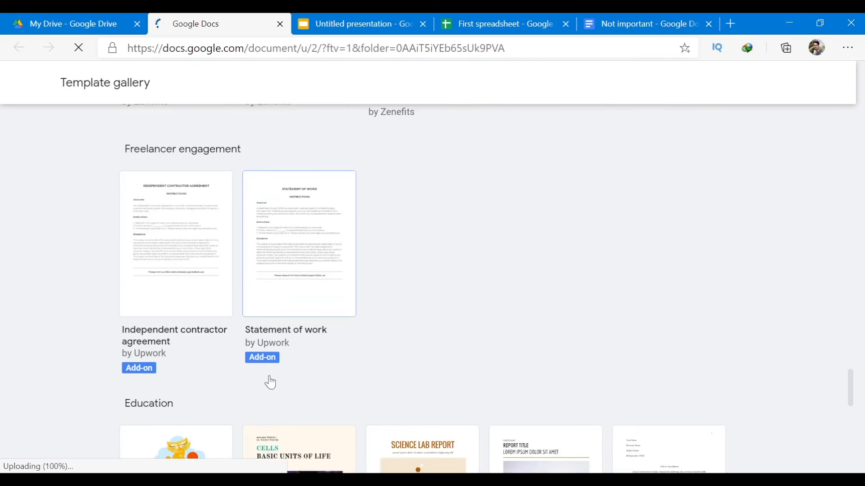
scroll(270, 382, "up", 20)
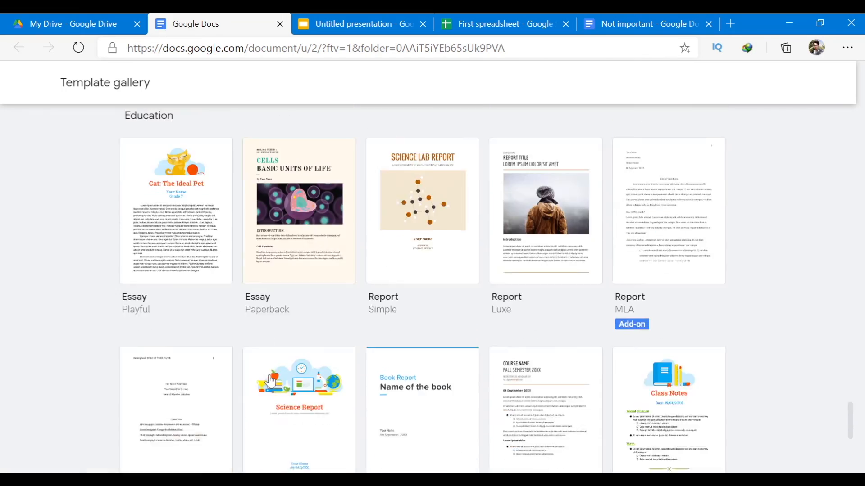
scroll(270, 382, "up", 12)
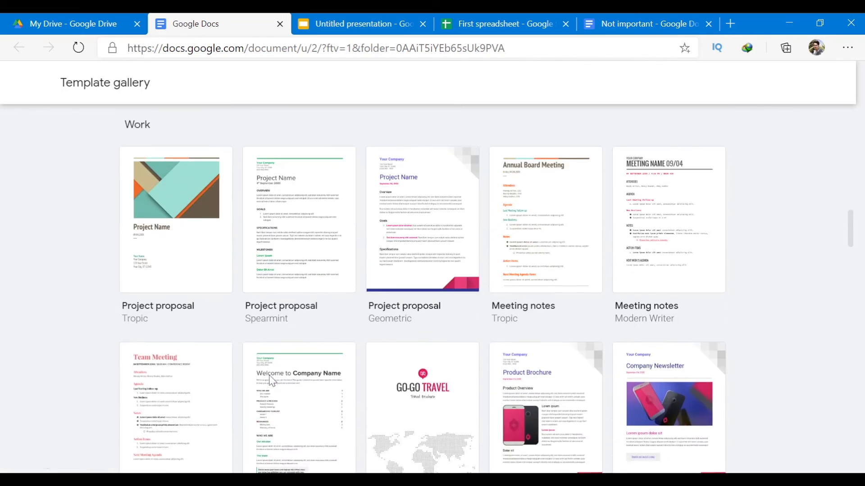
scroll(269, 375, "up", 10)
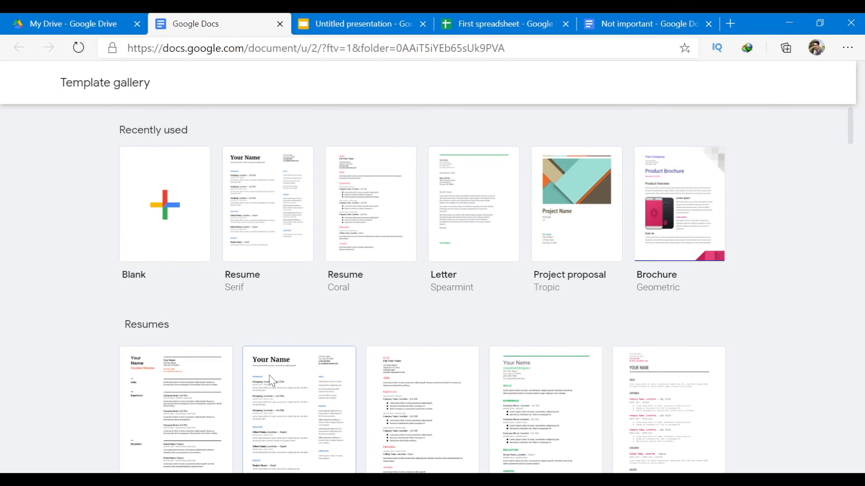
left_click(276, 230)
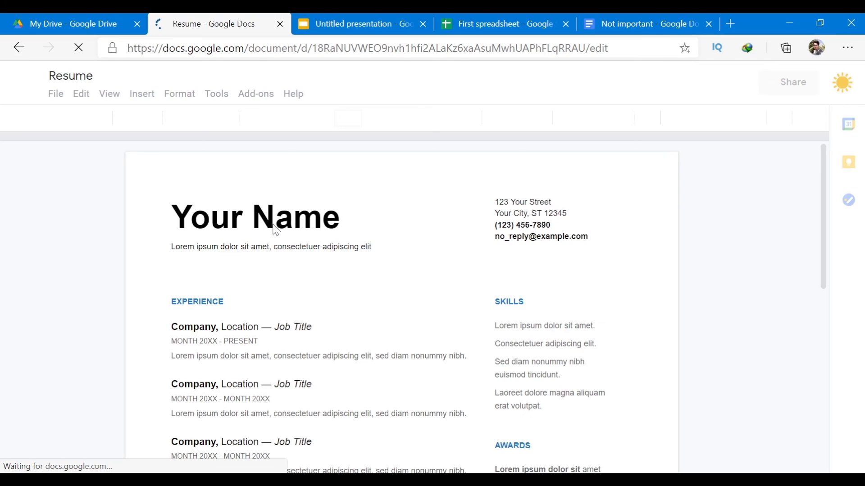
scroll(304, 247, "down", 5)
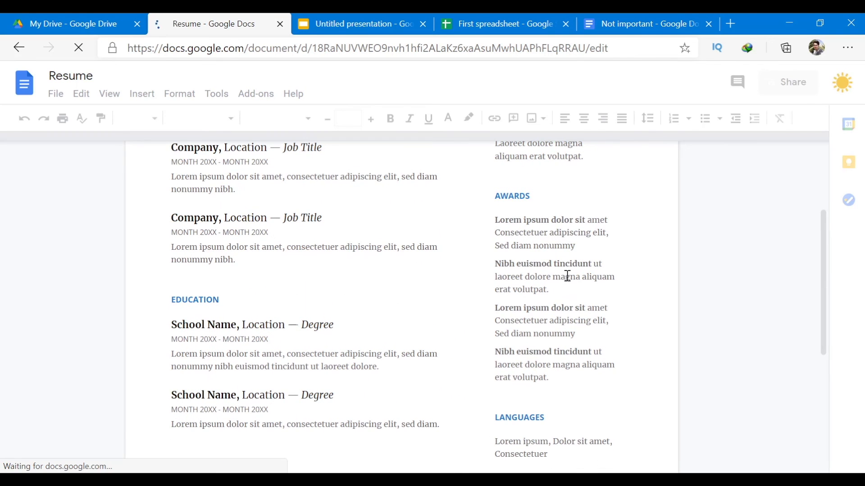
scroll(546, 276, "up", 2)
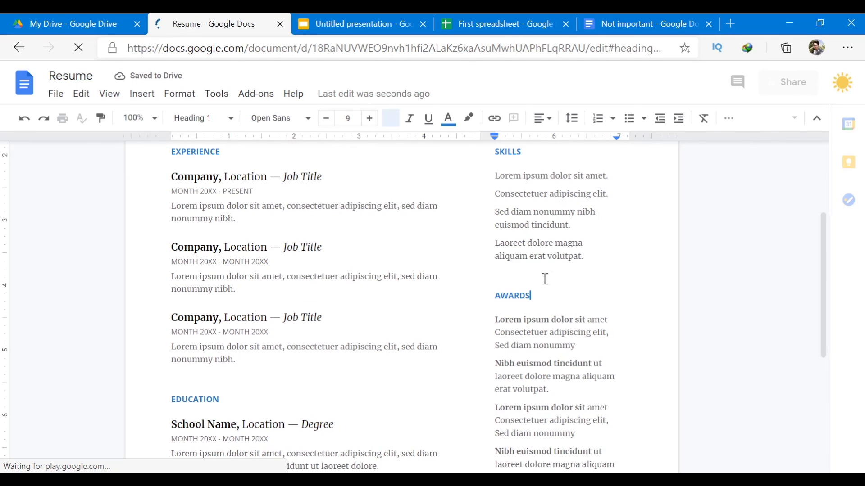
left_click(514, 336)
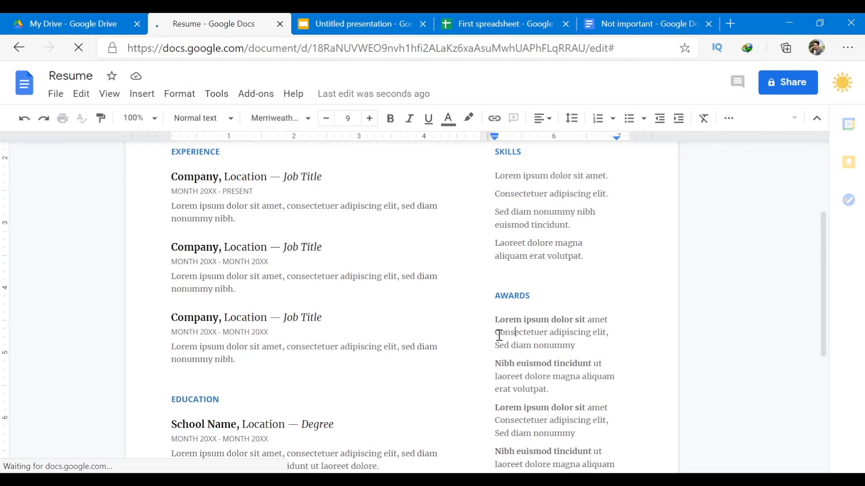
left_click(290, 347)
scroll(299, 355, "up", 3)
scroll(301, 355, "down", 5)
scroll(301, 354, "down", 3)
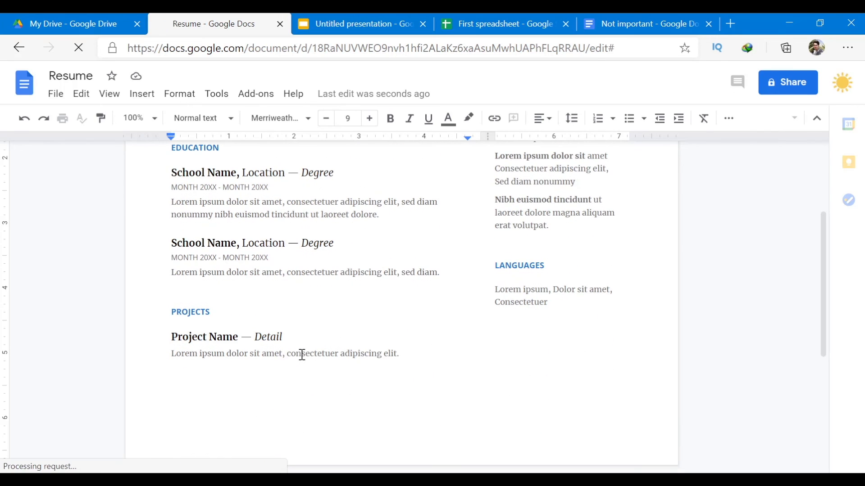
scroll(485, 313, "up", 8)
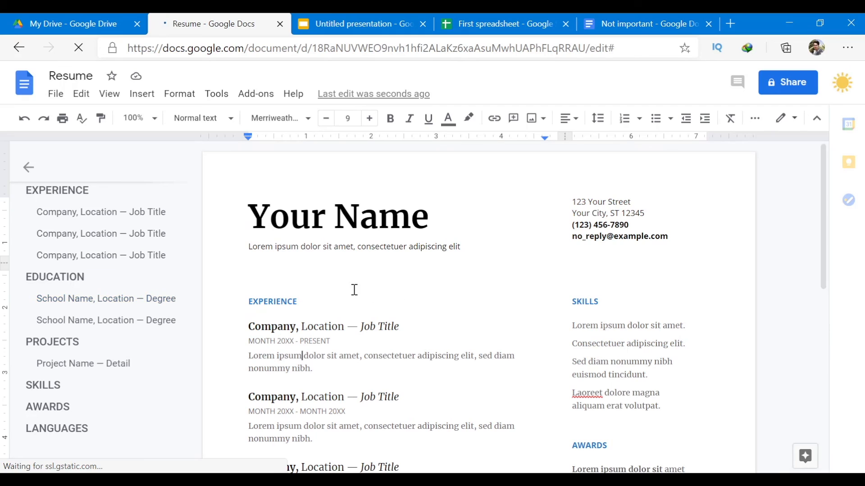
left_click(30, 169)
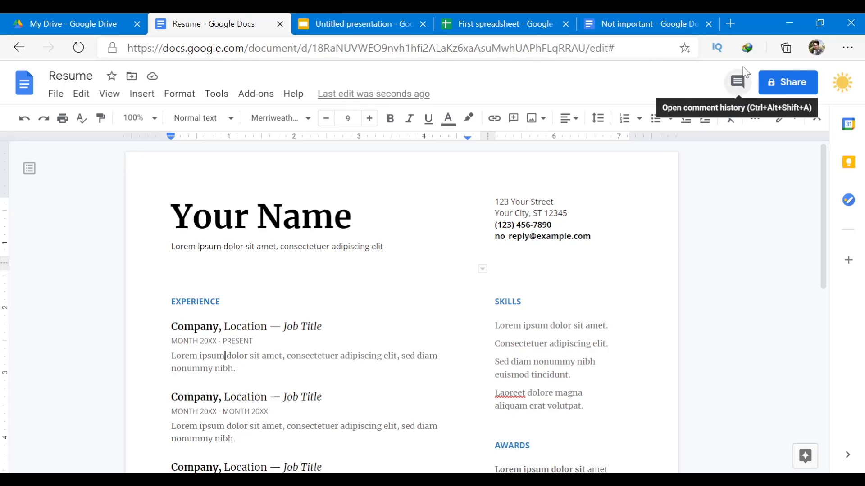
Select the text around 'consectetuer' in the first Education entry.
left_click(738, 83)
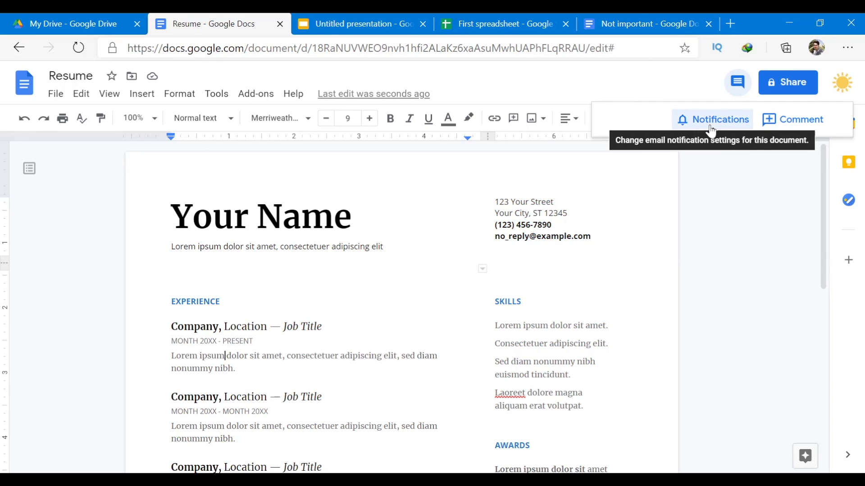
left_click(784, 126)
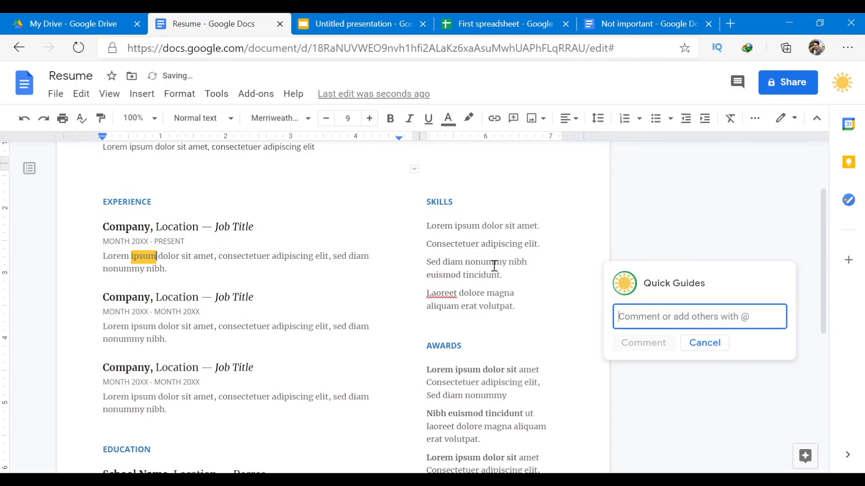
scroll(340, 271, "down", 2)
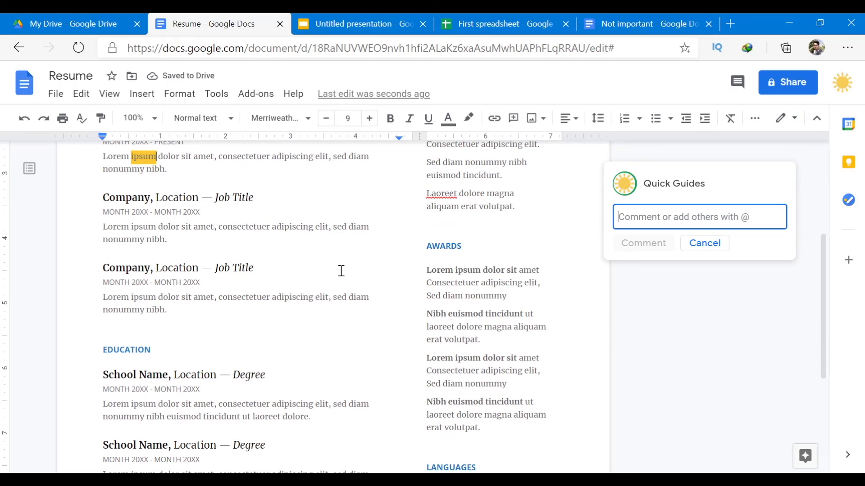
left_click_drag(229, 297, 272, 298)
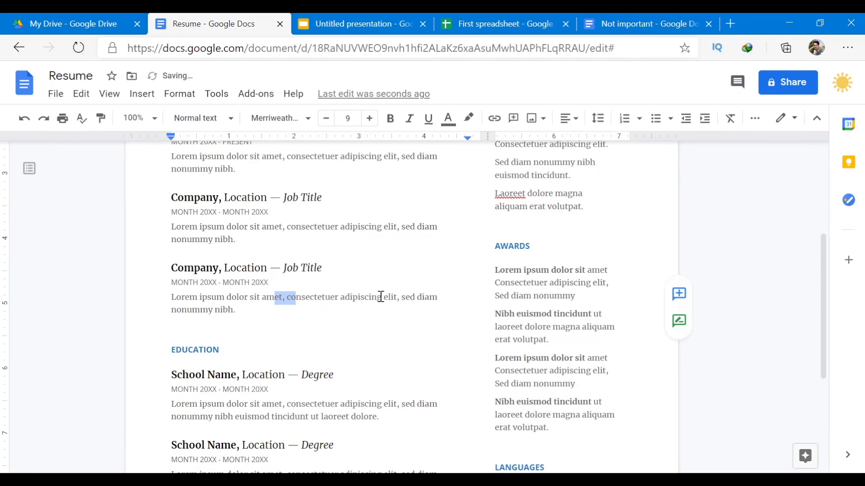
left_click(330, 298)
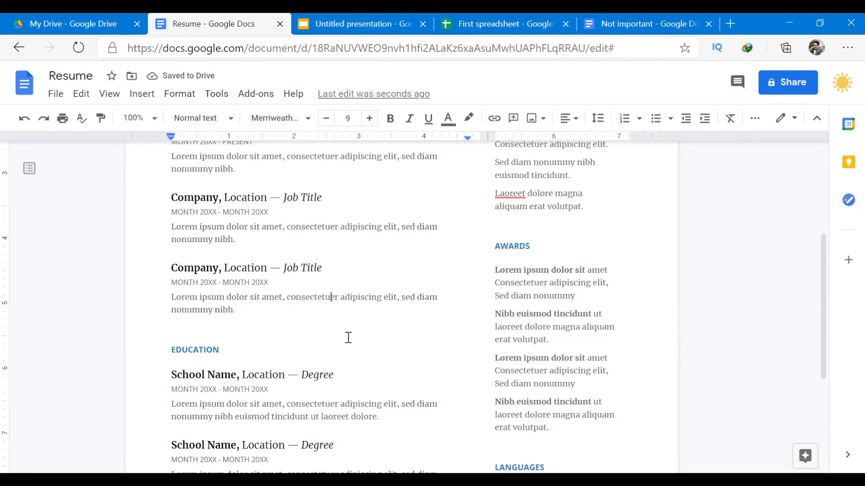
left_click_drag(287, 298, 332, 299)
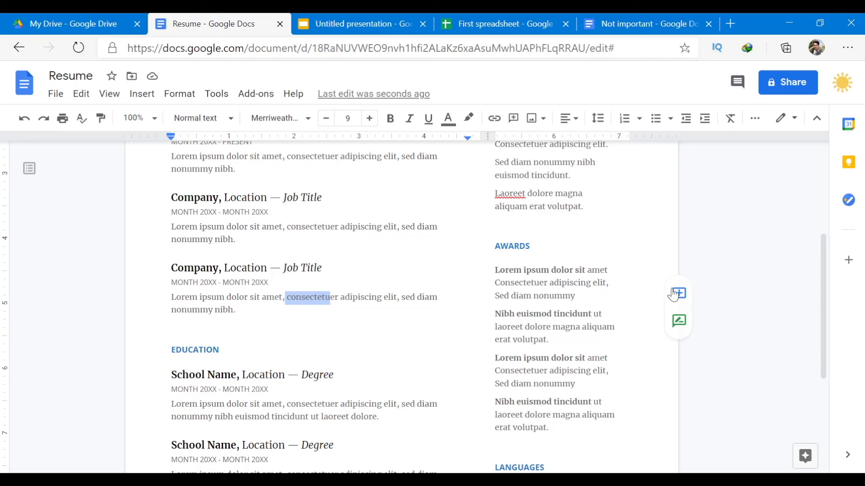
left_click_drag(279, 404, 324, 404)
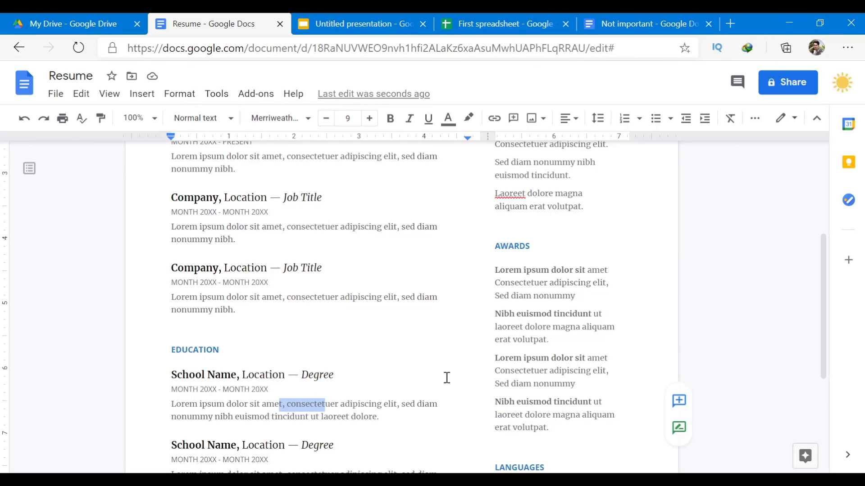
scroll(689, 324, "down", 1)
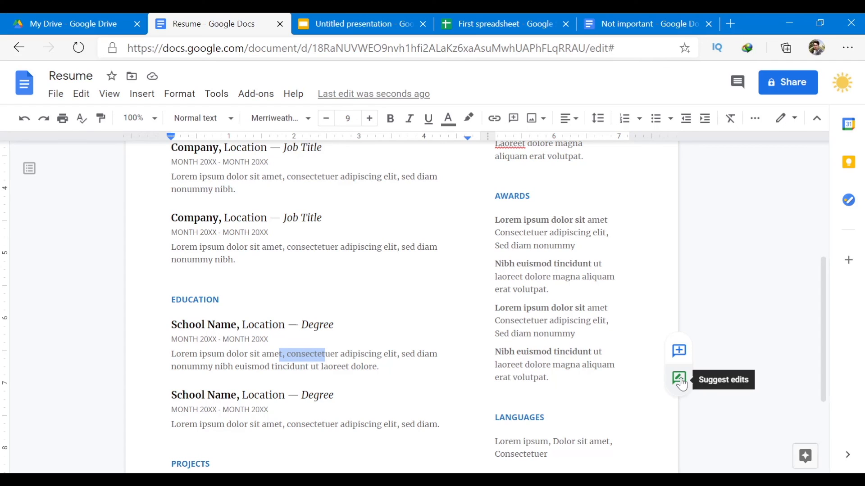
Comment 'i think it's the wrong word to use' on the selected Education text.
left_click(679, 352)
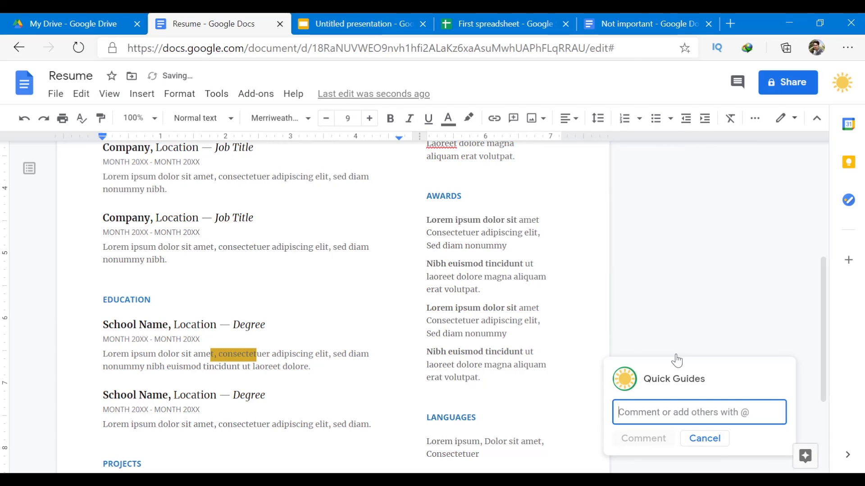
type("i thi")
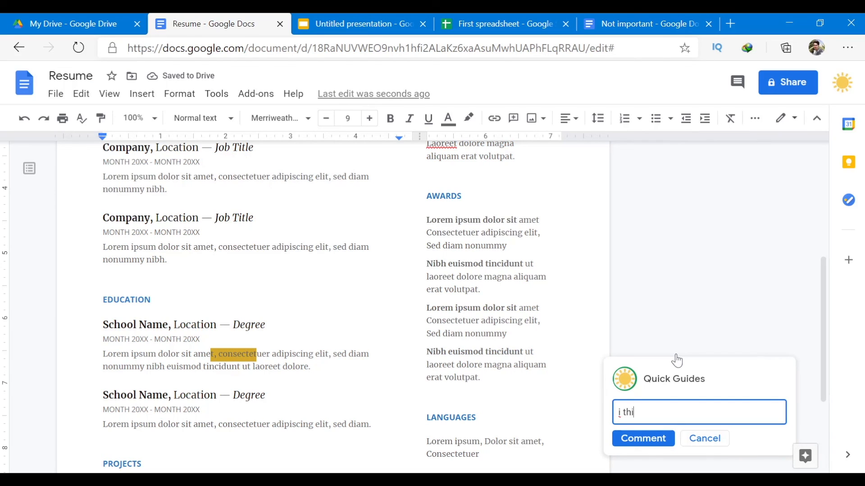
type("nk it's t")
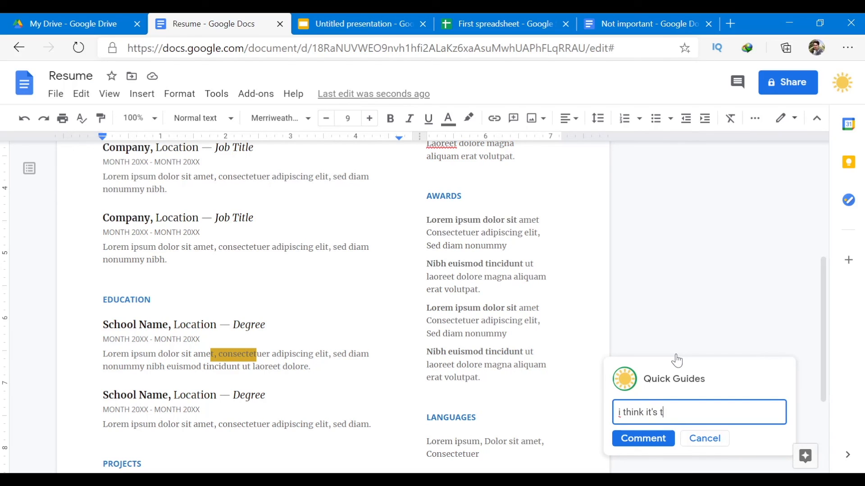
type("he wrong word")
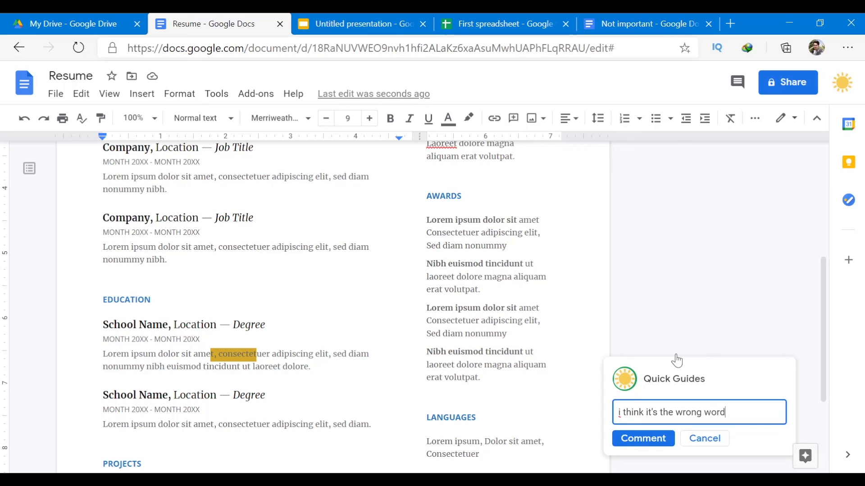
type(" to use")
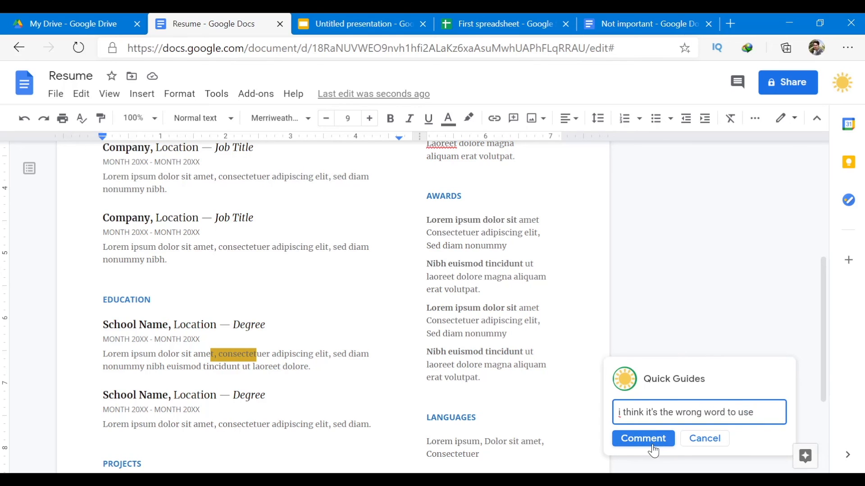
left_click(643, 438)
scroll(715, 384, "down", 2)
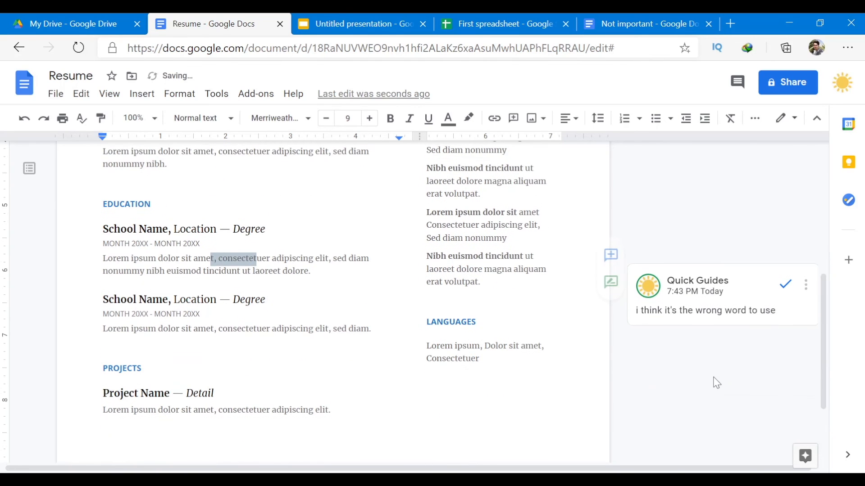
scroll(715, 384, "up", 1)
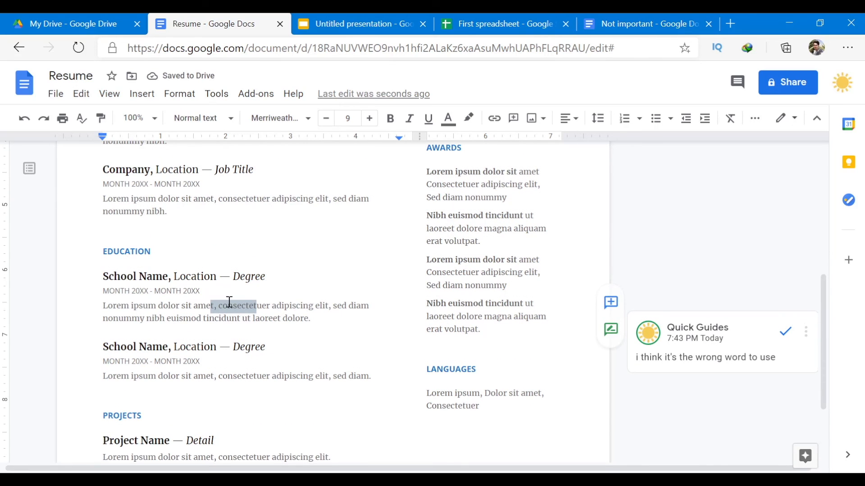
Reopen the new comment on the highlighted Education text.
left_click(285, 312)
left_click(243, 307)
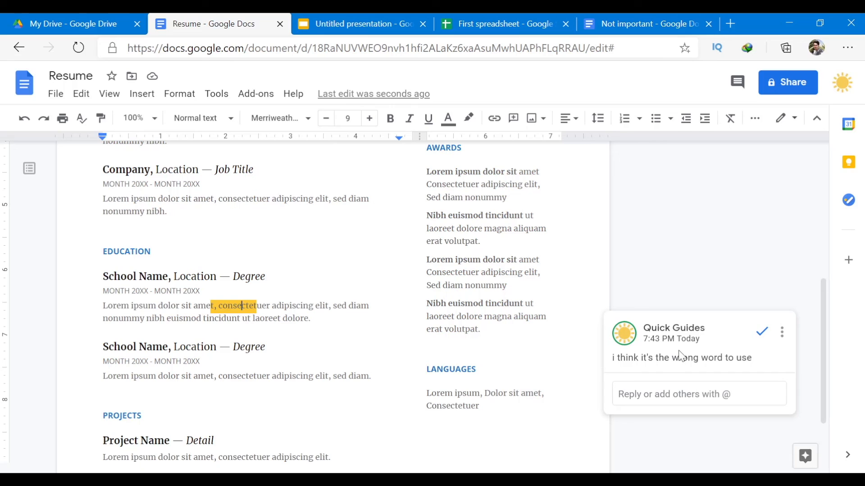
left_click(307, 319)
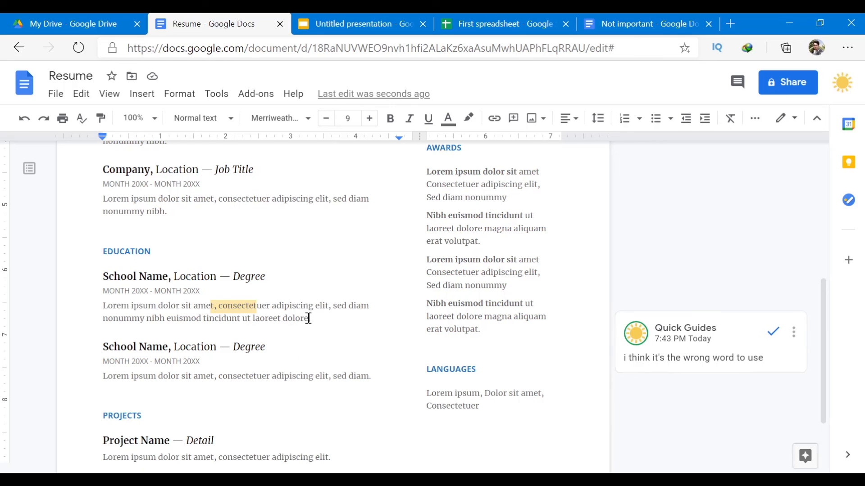
left_click(243, 306)
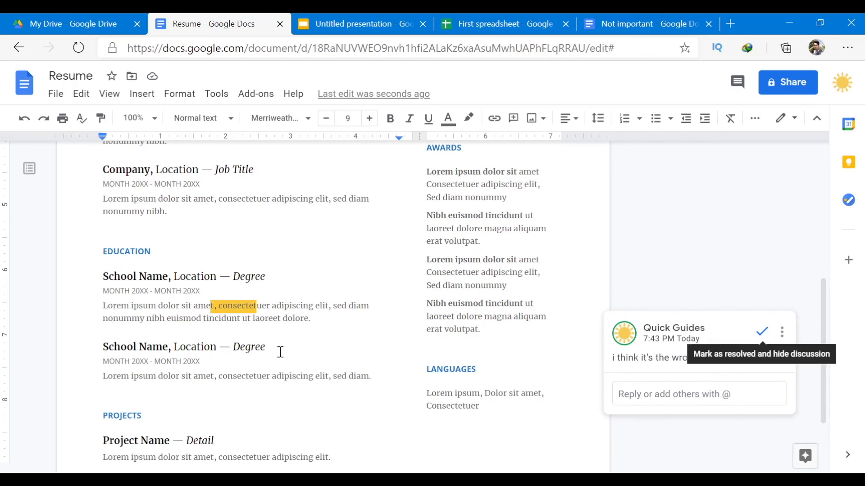
Replace the commented letters with 'sth else', making it 'sth elseuer', and resolve the comment.
left_click(224, 308)
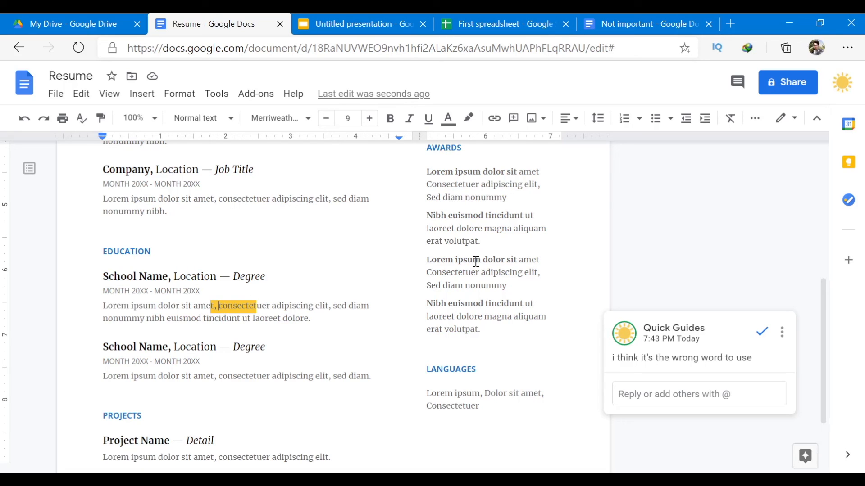
key("Delete")
key("Delete")
key("Delete")
key("Delete")
key("Delete")
key("Delete")
key("Delete")
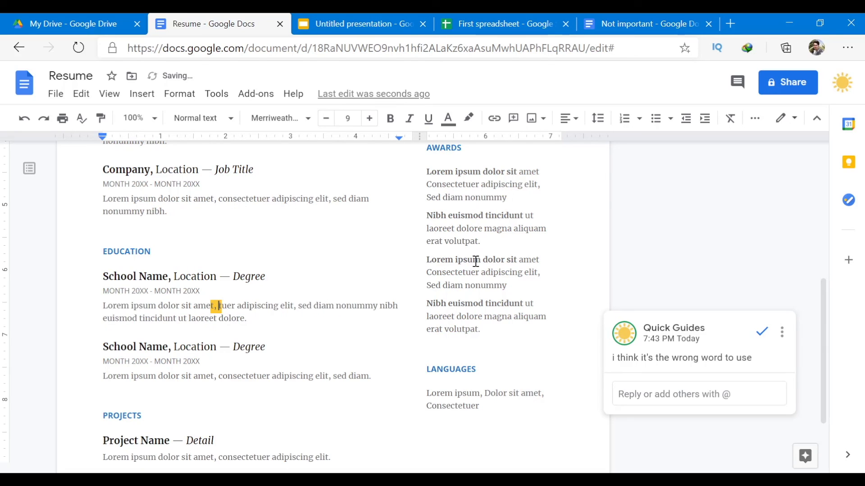
type("sth else")
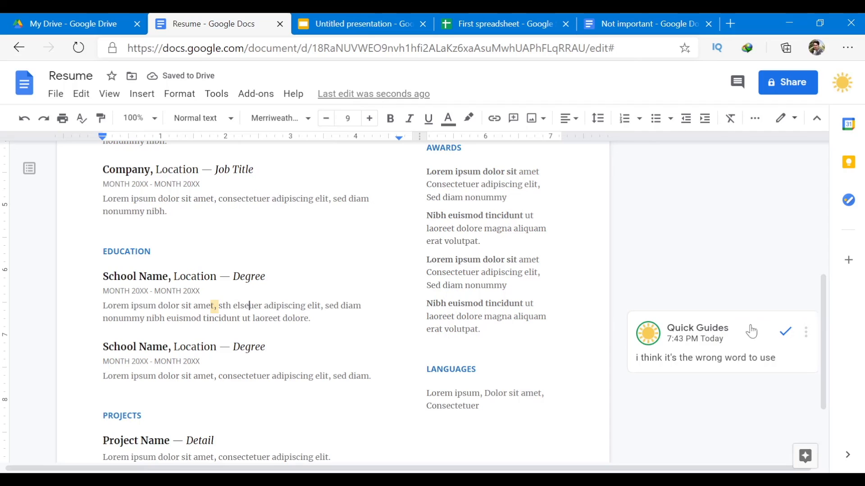
left_click(785, 331)
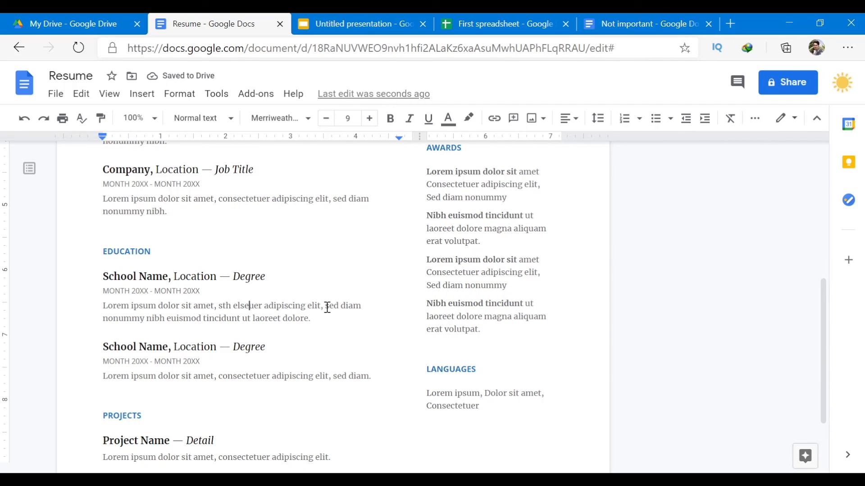
left_click_drag(327, 308, 362, 308)
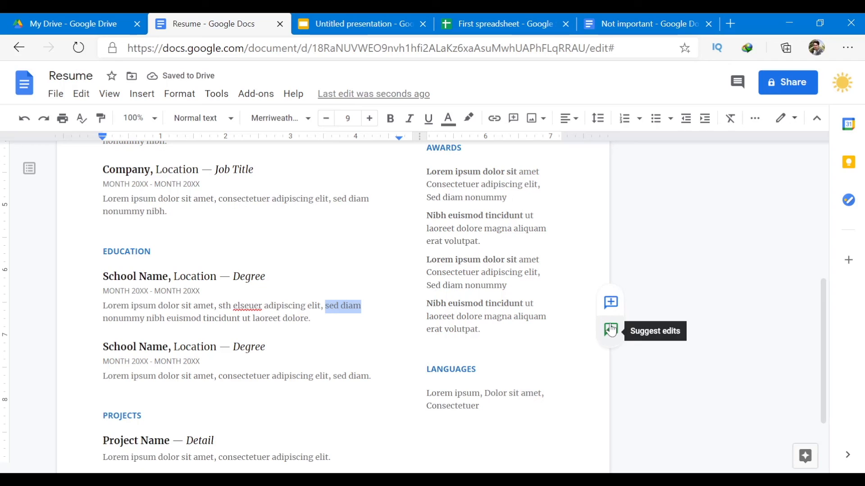
In Suggesting mode, suggest bold formatting for 'diam' in the first Education description.
left_click(610, 330)
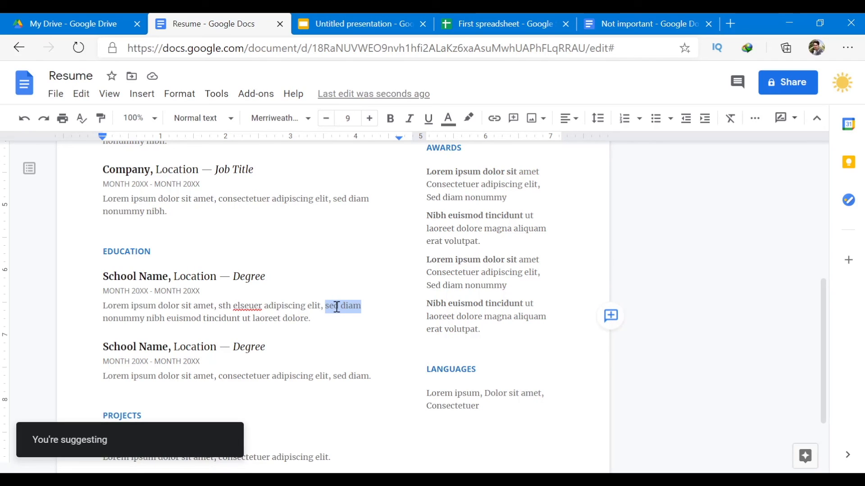
left_click(351, 308)
double_click(353, 308)
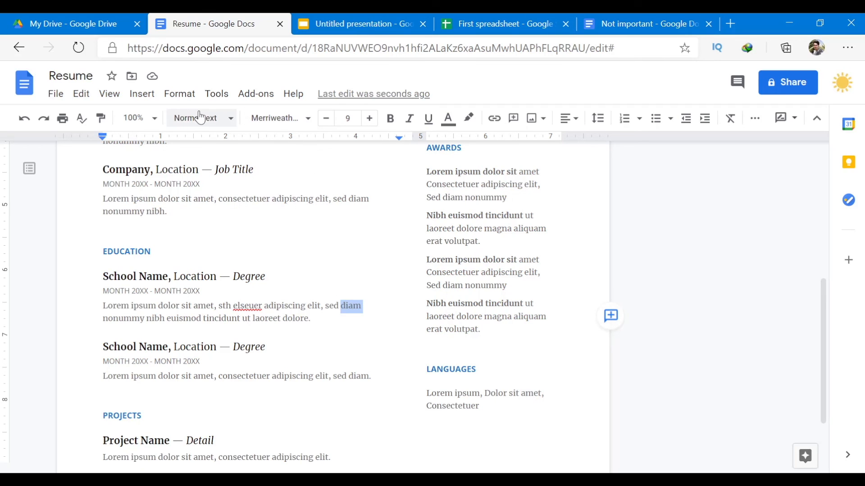
left_click(392, 123)
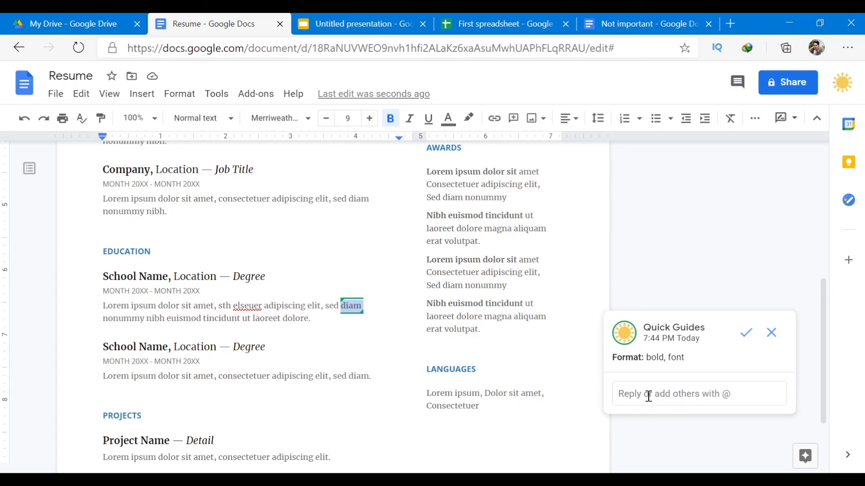
left_click(338, 330)
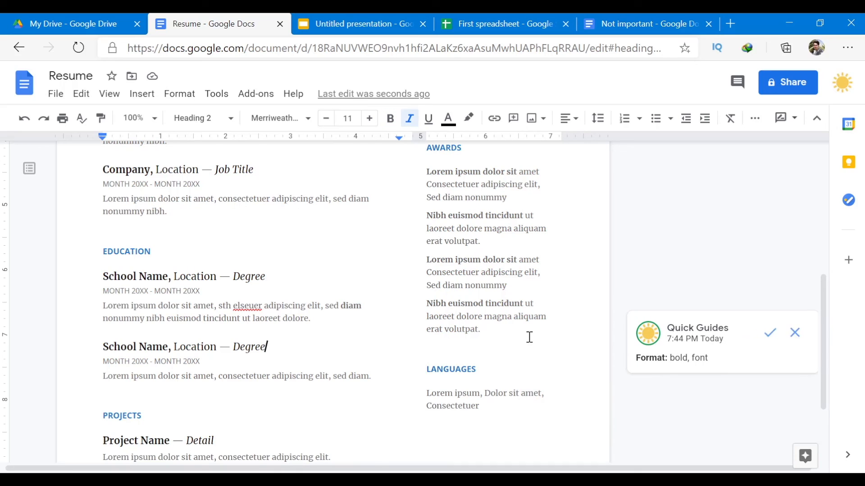
left_click(362, 303)
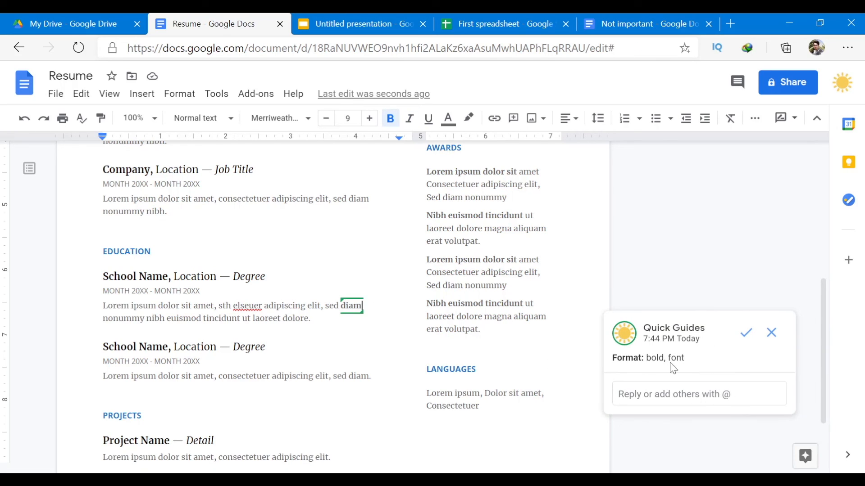
left_click(328, 366)
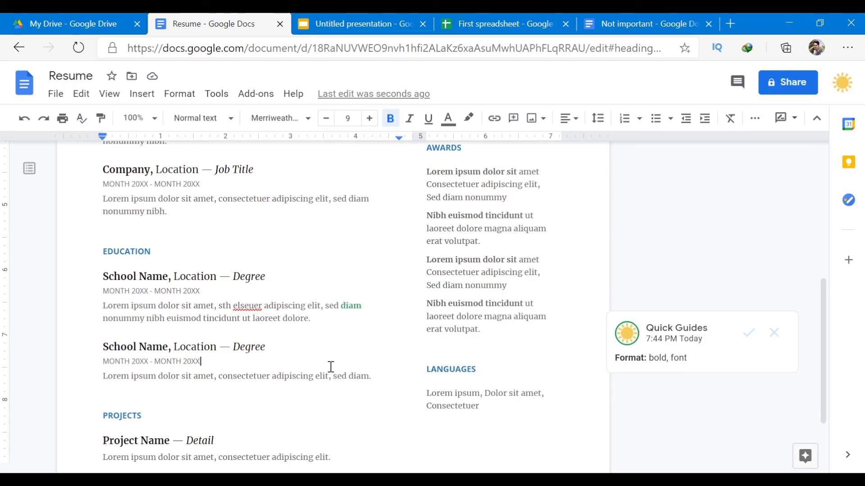
left_click_drag(333, 376, 369, 376)
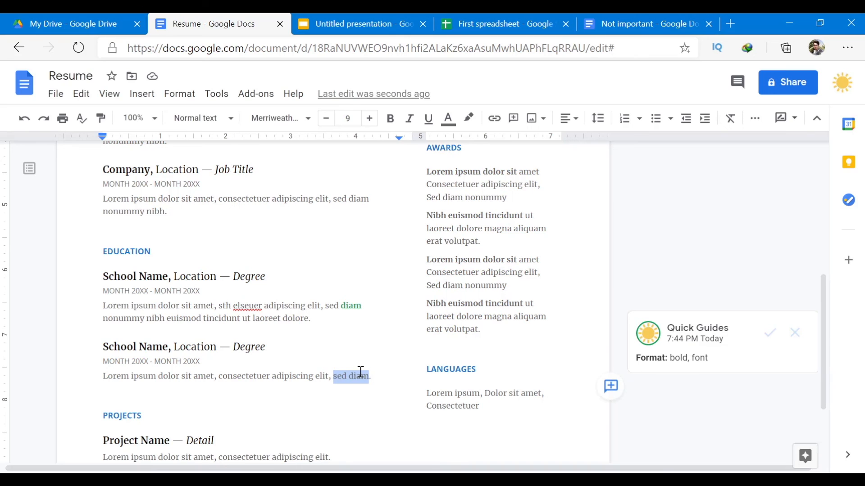
Enlarge the Project Name description line to 11 pt as a suggestion.
left_click(572, 425)
scroll(571, 422, "down", 3)
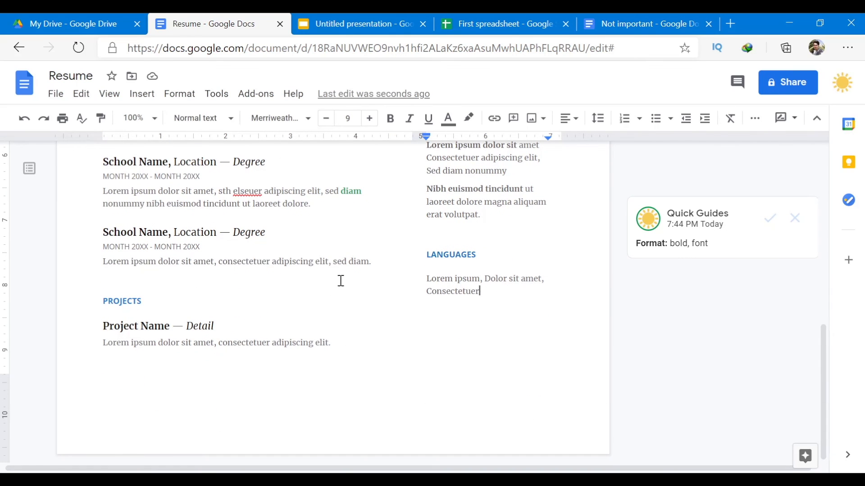
triple_click(289, 342)
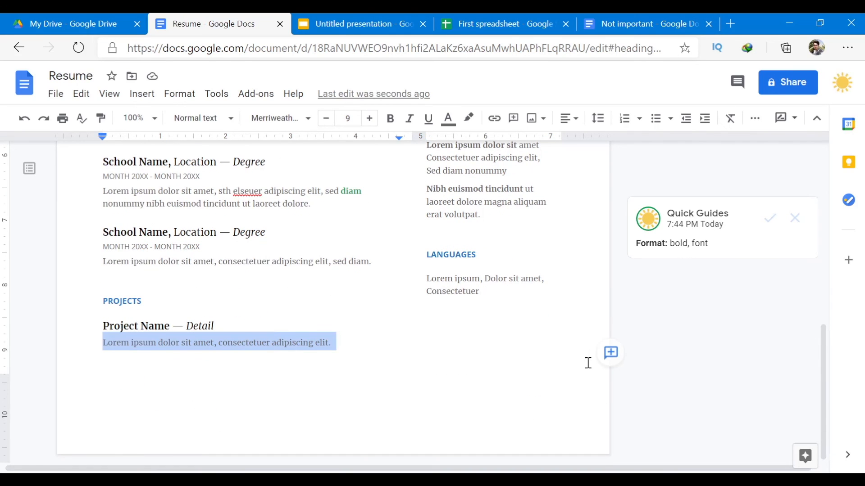
left_click(610, 353)
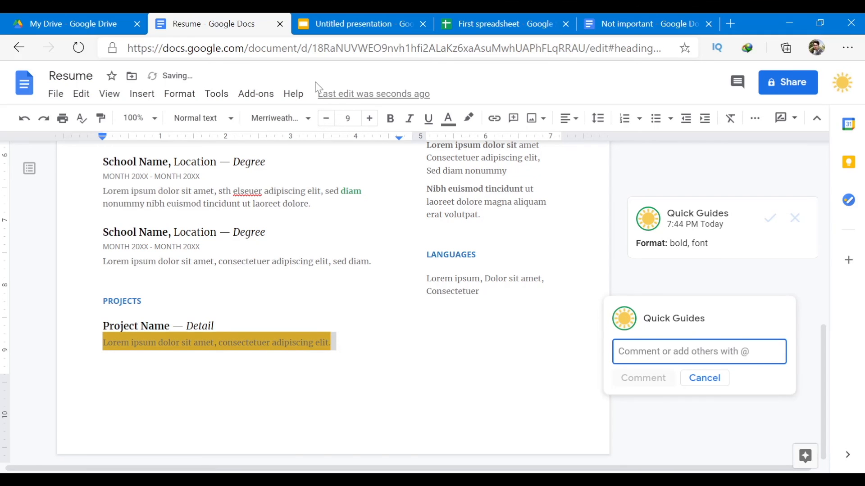
left_click(370, 119)
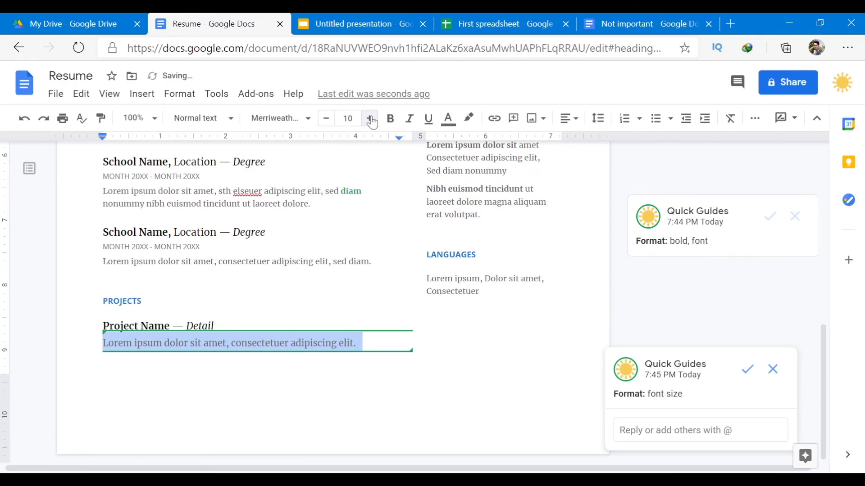
left_click(370, 119)
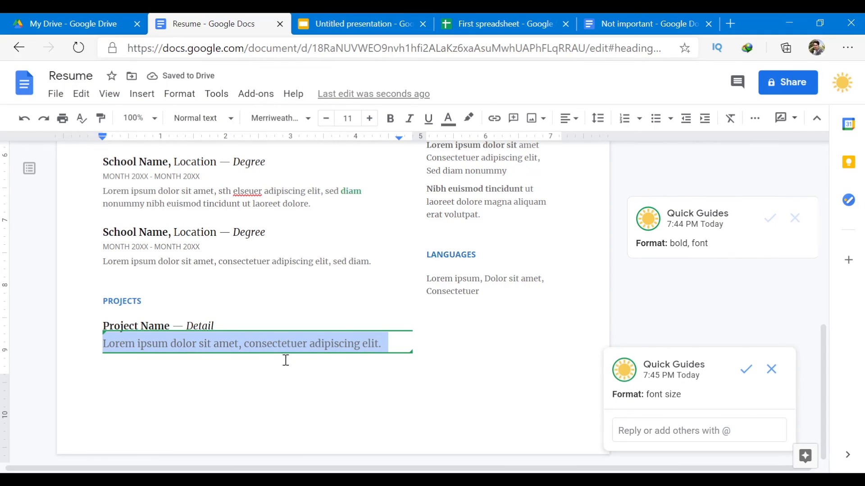
left_click(314, 388)
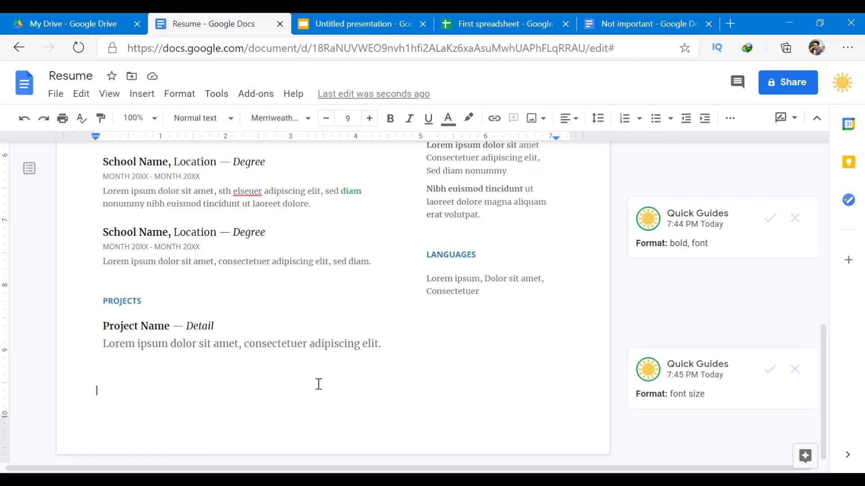
Raise the project description to 12 pt and accept the font-size suggestion.
left_click(328, 352)
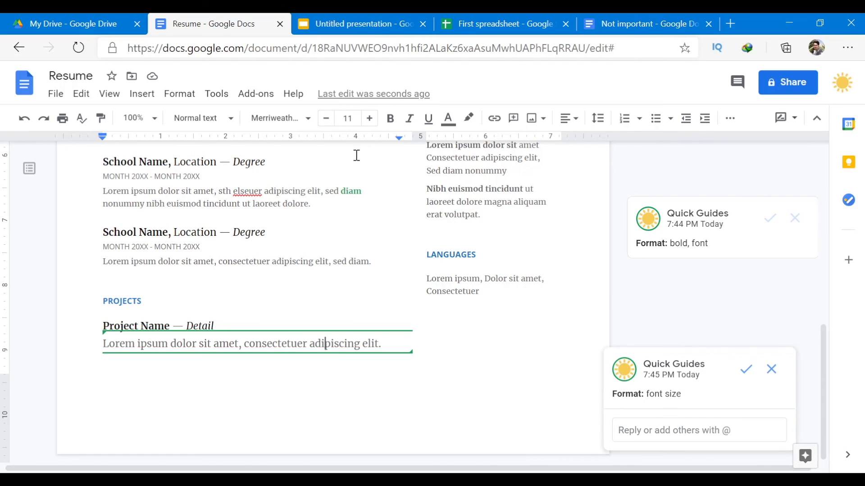
triple_click(277, 345)
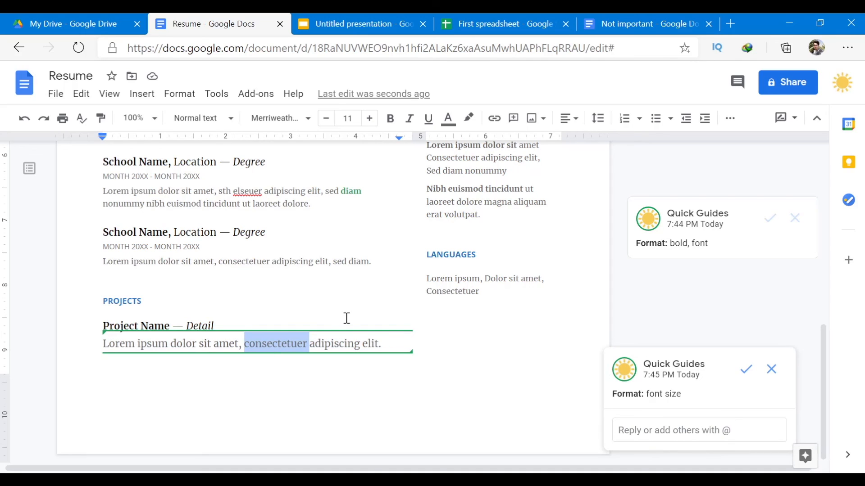
triple_click(350, 340)
left_click(369, 118)
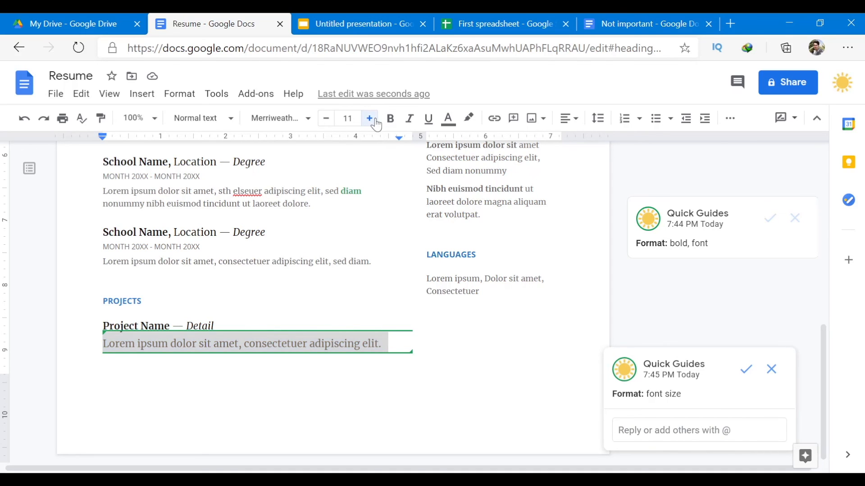
left_click(747, 370)
scroll(749, 372, "up", 5)
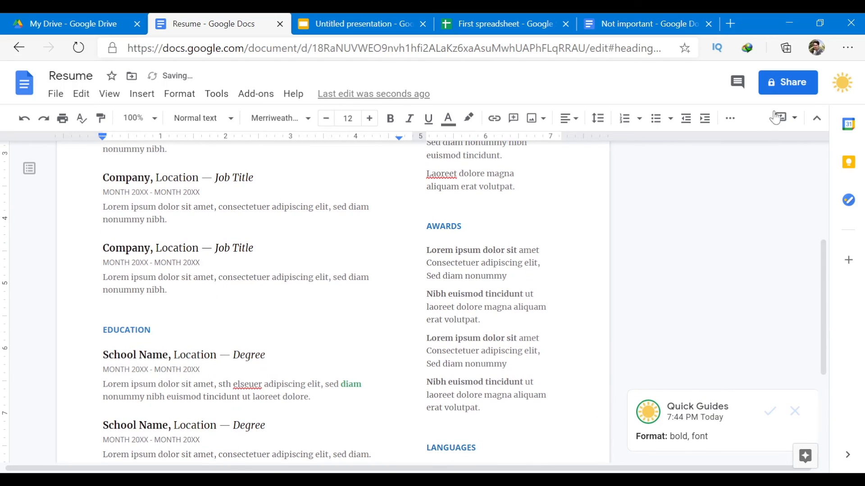
left_click(737, 82)
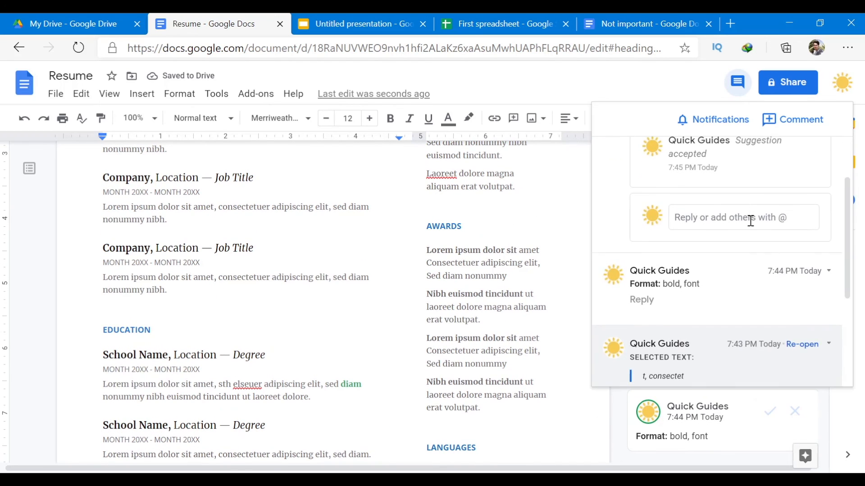
scroll(751, 221, "down", 3)
scroll(706, 289, "up", 4)
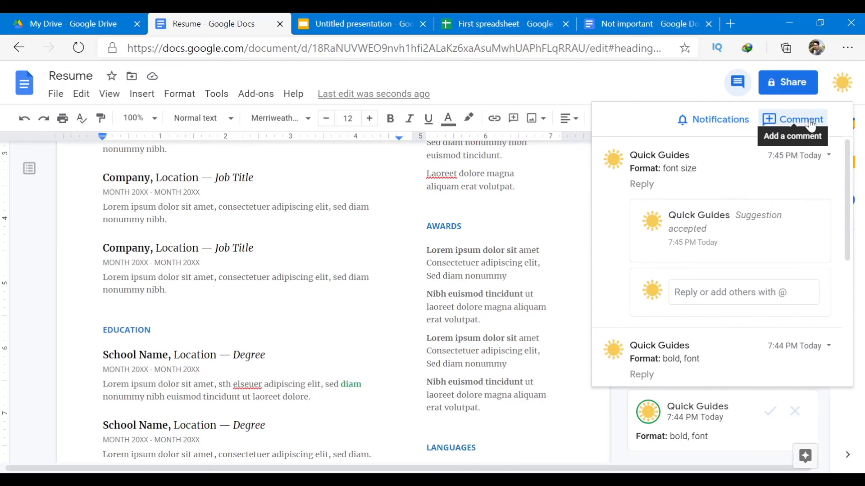
left_click(582, 229)
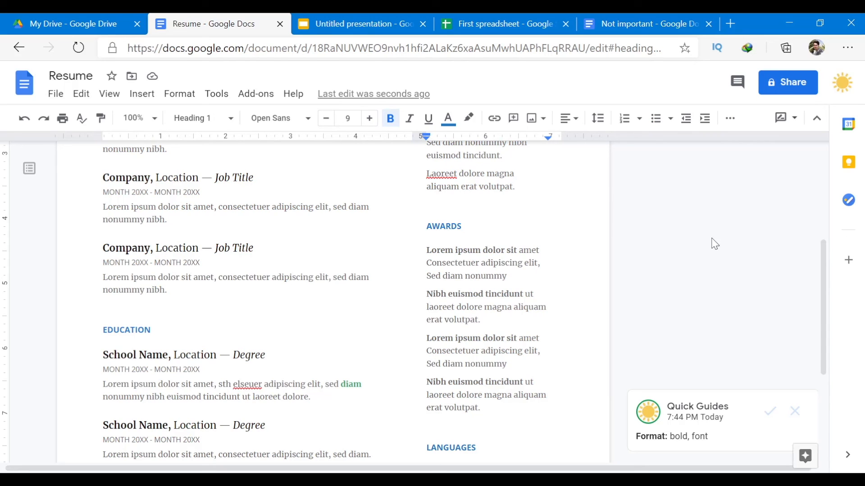
scroll(714, 243, "up", 5)
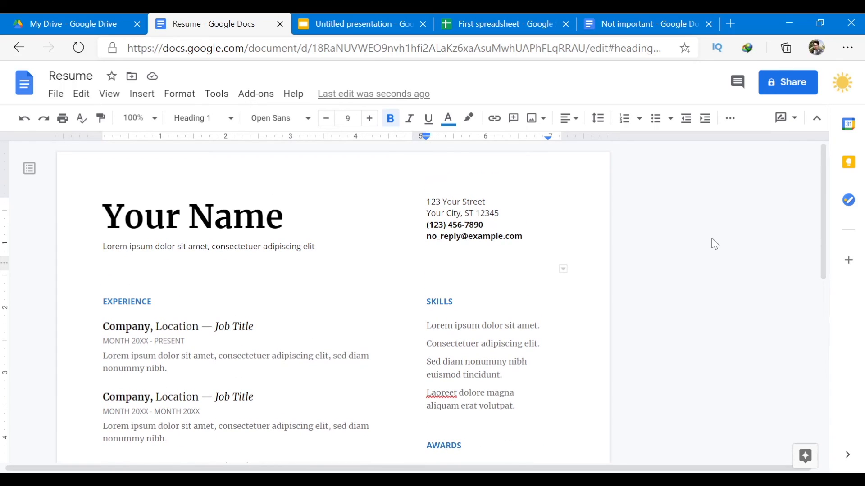
Browse and close the Docs add-ons catalogue, then return to the My Drive tab.
left_click(855, 263)
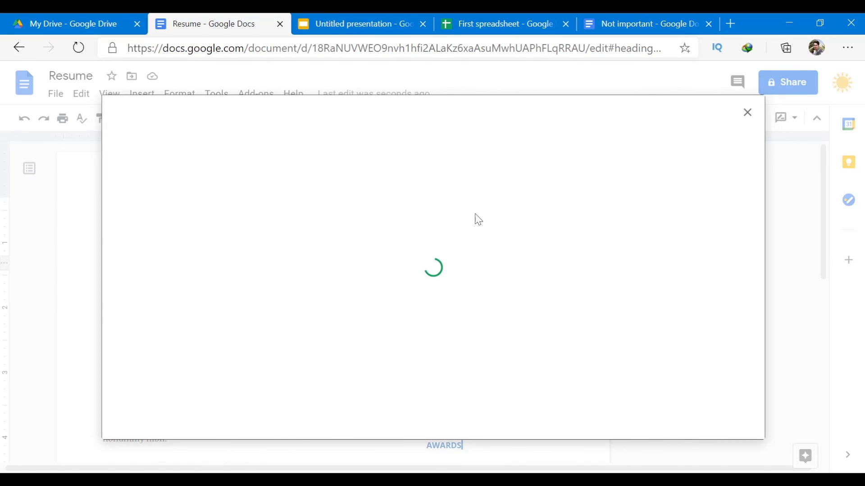
scroll(474, 212, "down", 10)
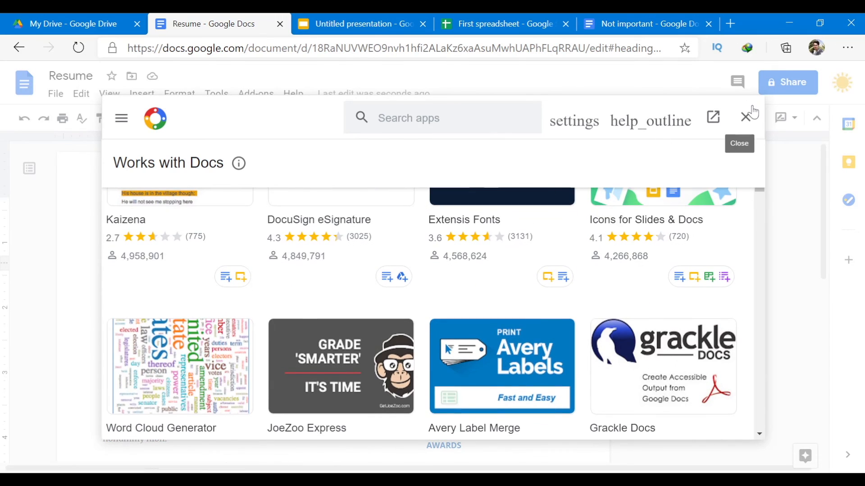
left_click(745, 117)
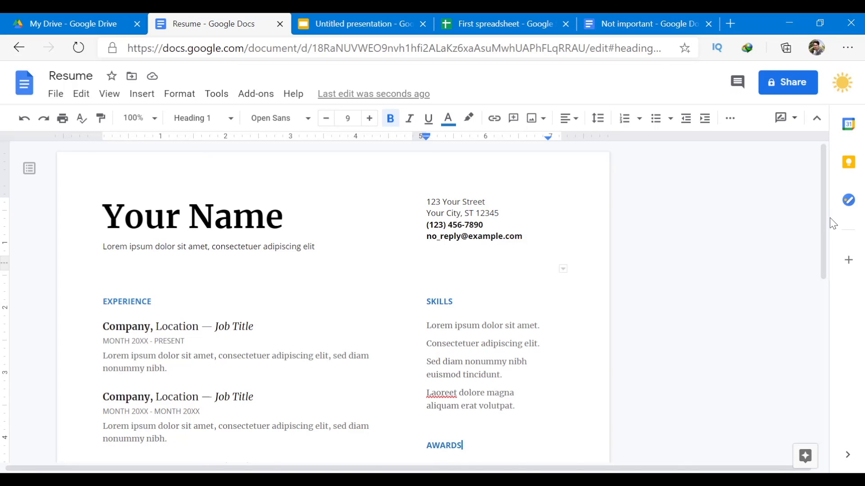
left_click(102, 22)
scroll(488, 259, "up", 2)
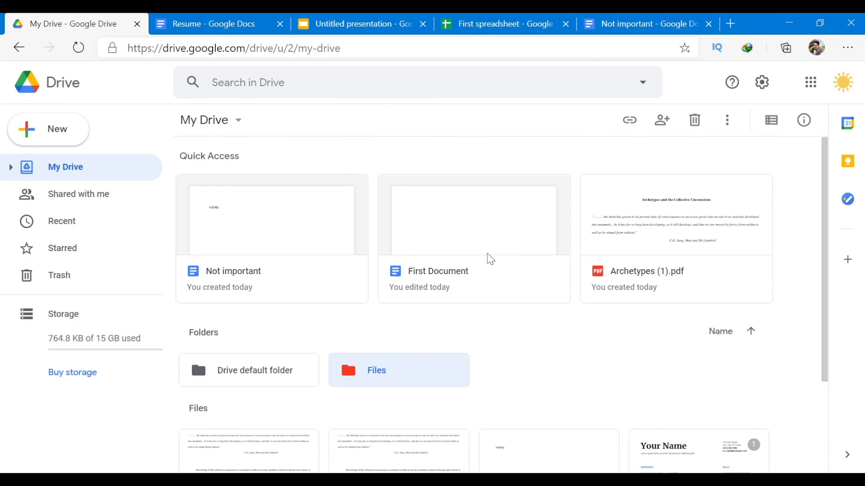